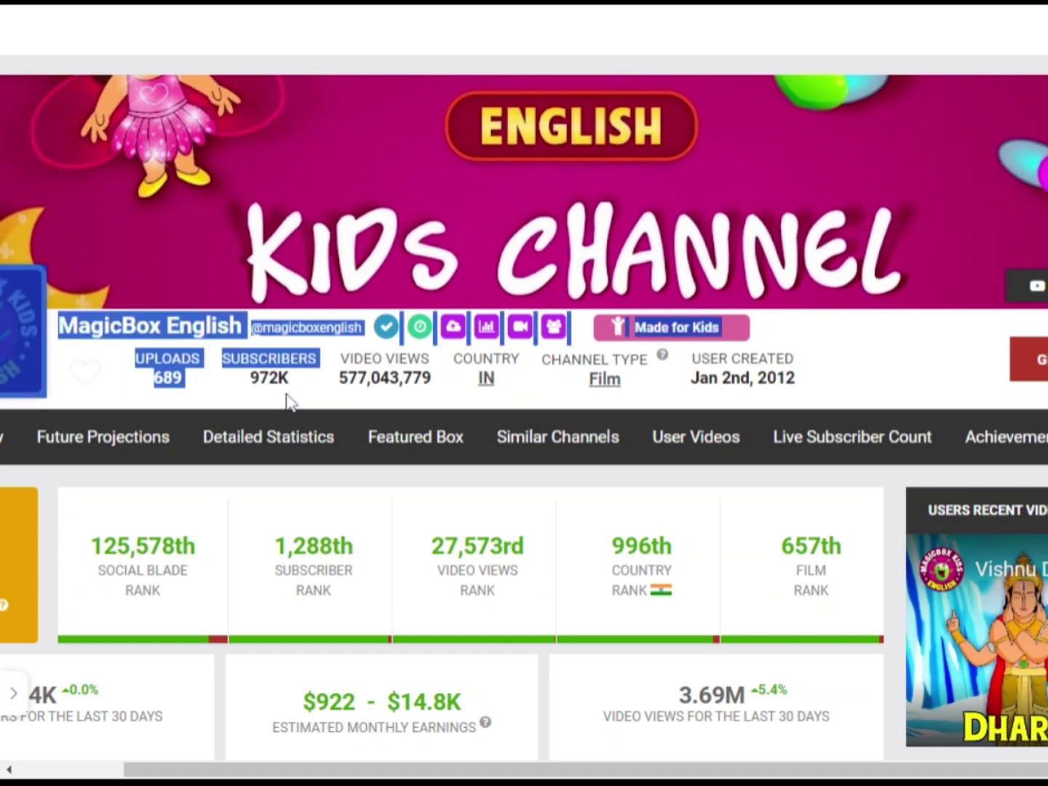
# - Review the MagicBox English channel's statistics, focusing on its subscribers and estimated monthly earnings
pyautogui.click(324, 397)
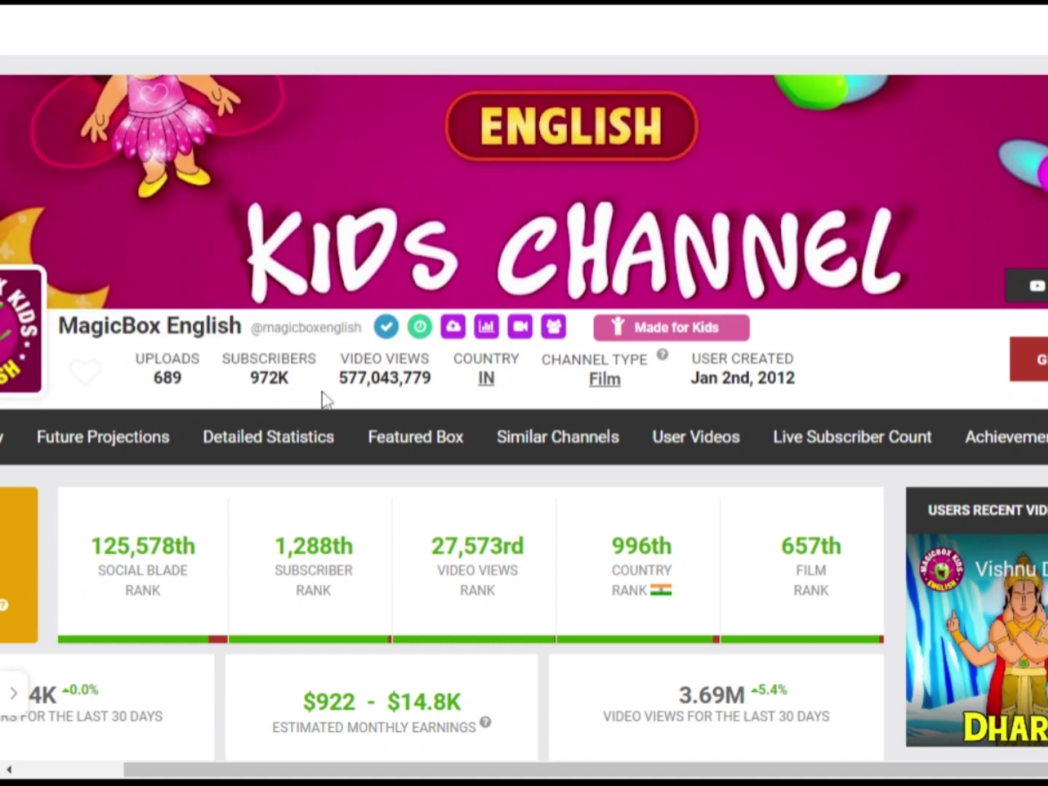
pyautogui.scroll(-5, 323, 398)
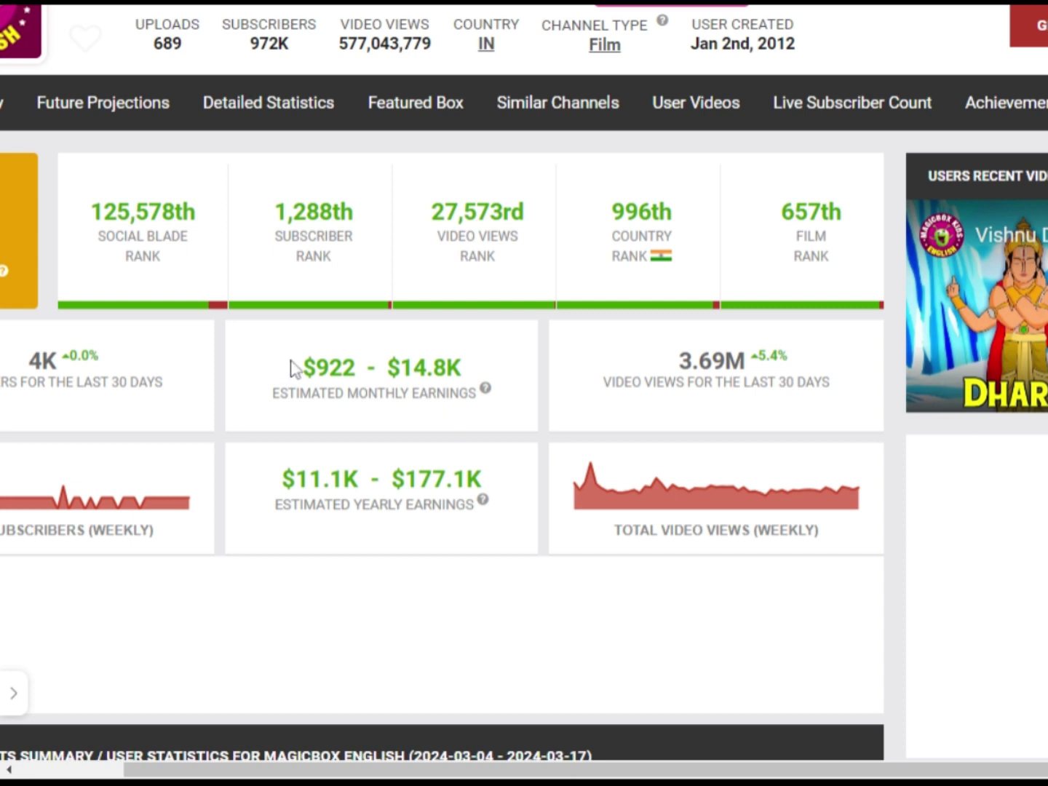
pyautogui.moveTo(290, 359); pyautogui.dragTo(462, 380)
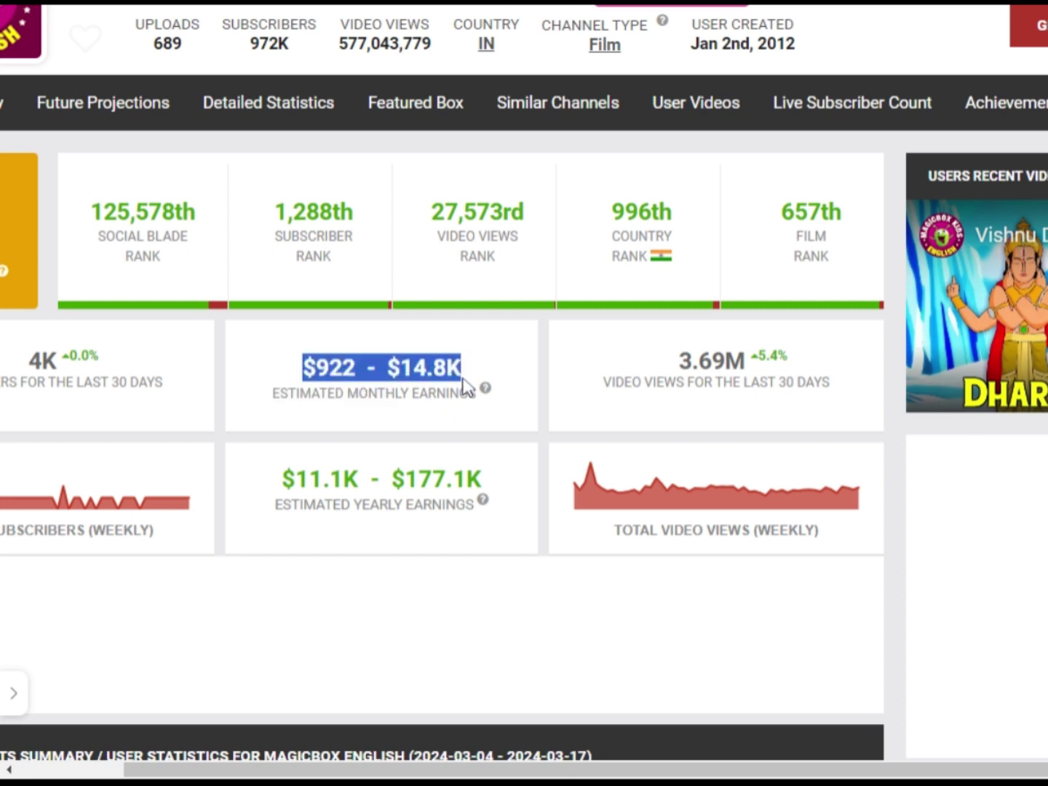
pyautogui.click(494, 424)
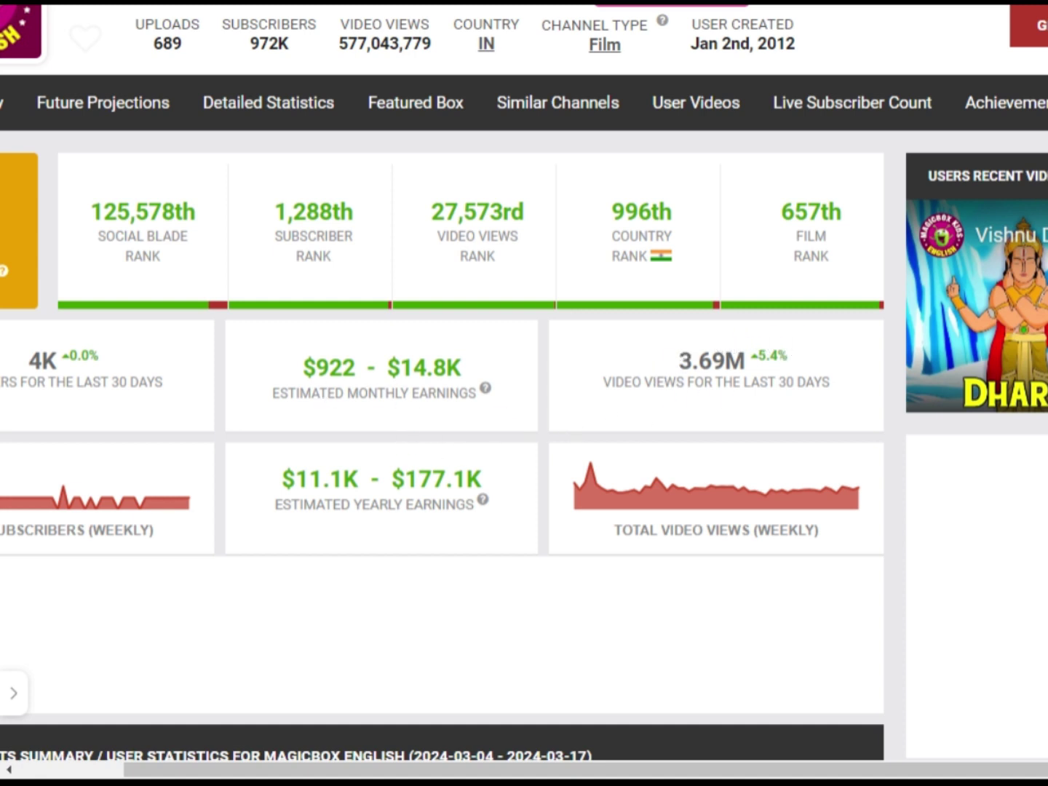
pyautogui.scroll(3, 446, 393)
pyautogui.scroll(-1, 445, 393)
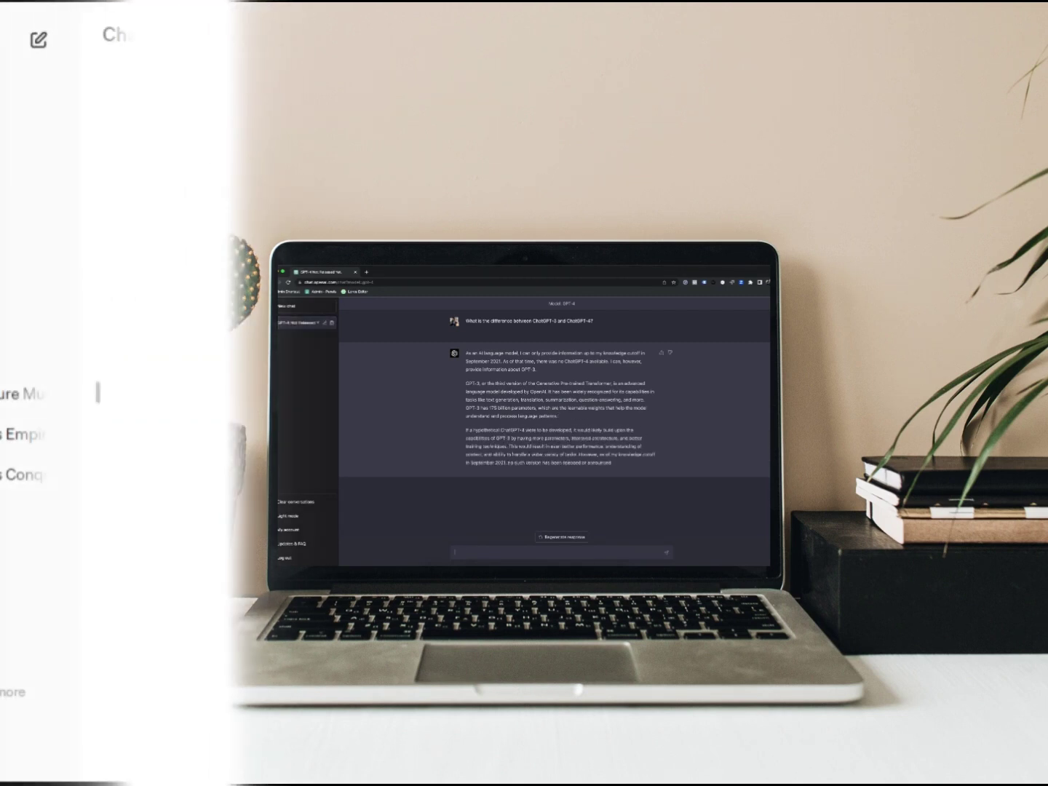
# - In ChatGPT, submit the prompt "give me 20 simple video ideas, for a kids' educational faceless Channel."
pyautogui.moveTo(219, 689); pyautogui.dragTo(792, 689)
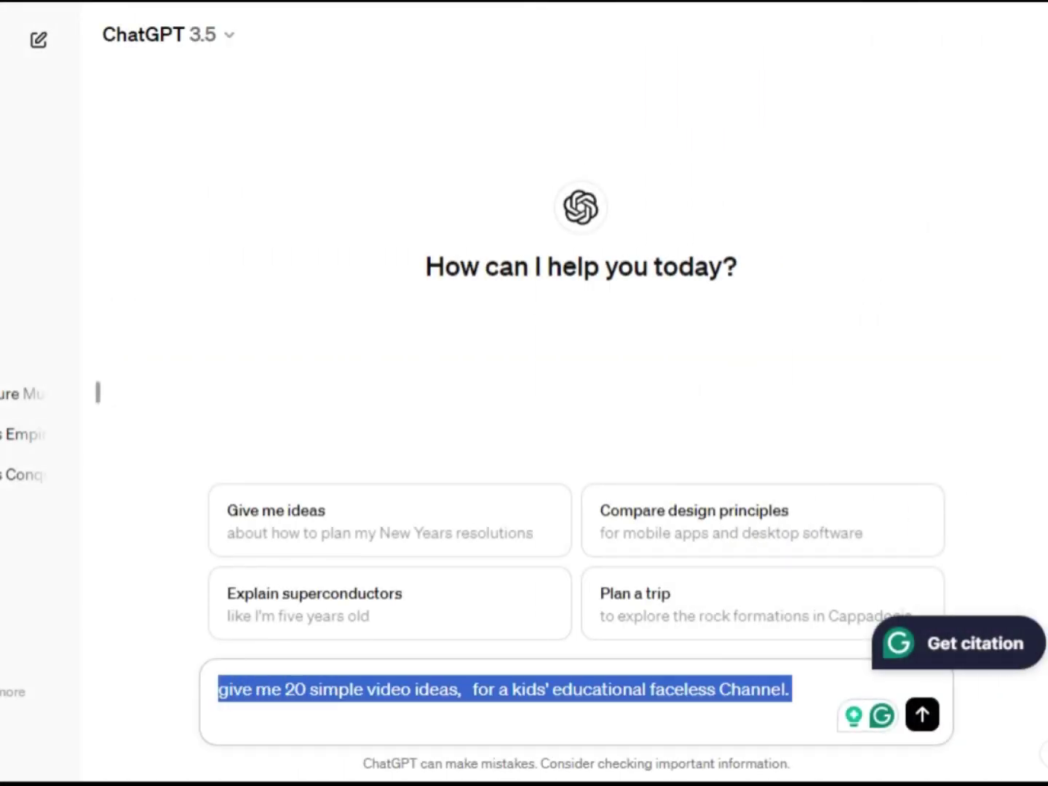
pyautogui.moveTo(219, 689); pyautogui.dragTo(791, 689)
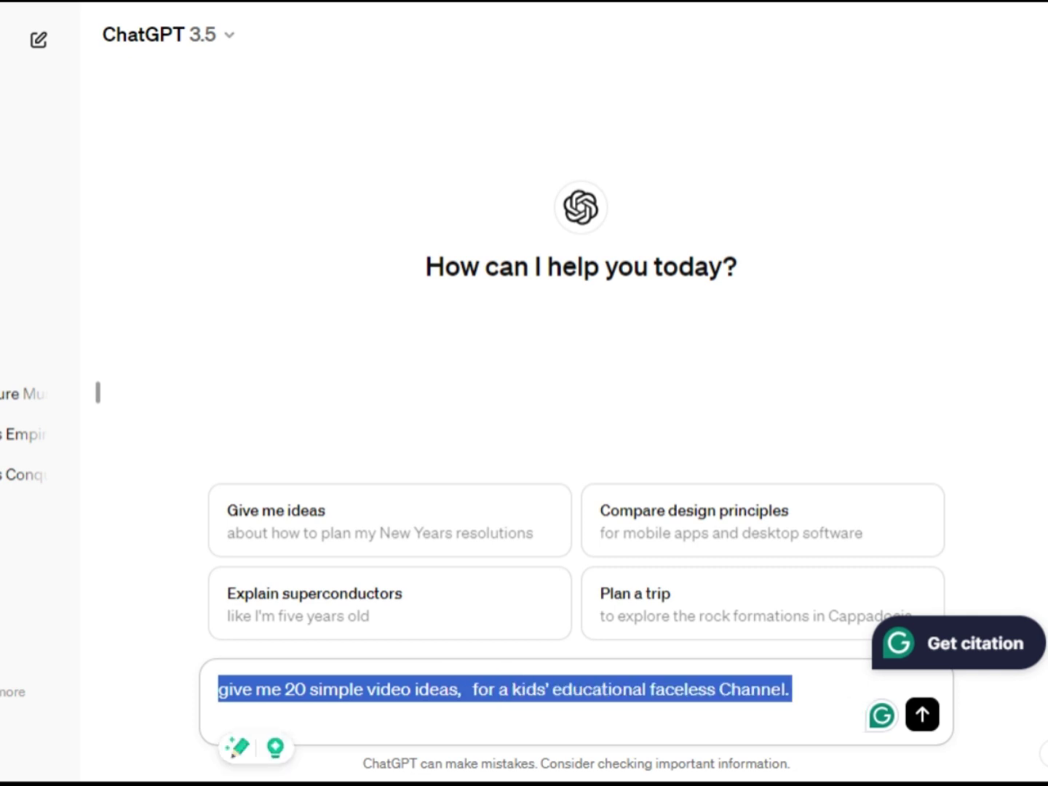
pyautogui.click(918, 715)
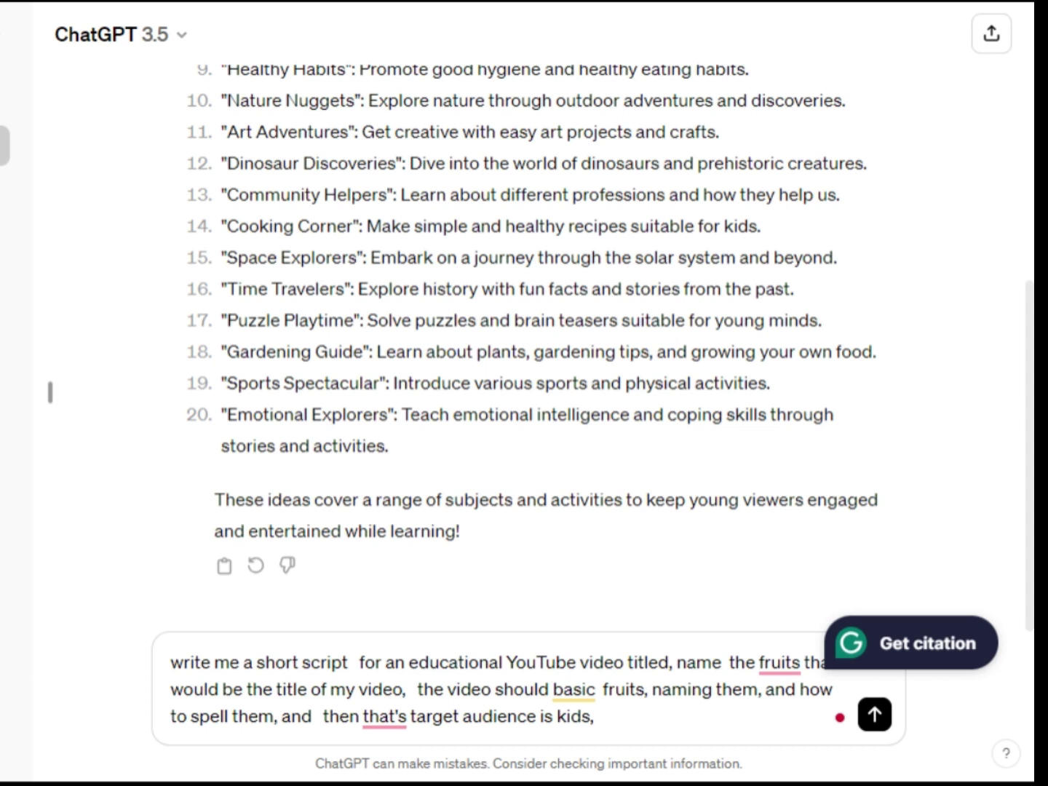
# - Submit the prompt for a short educational YouTube script for kids, titled name the fruits, covering basic fruits' names and spelling
pyautogui.moveTo(170, 663); pyautogui.dragTo(570, 717)
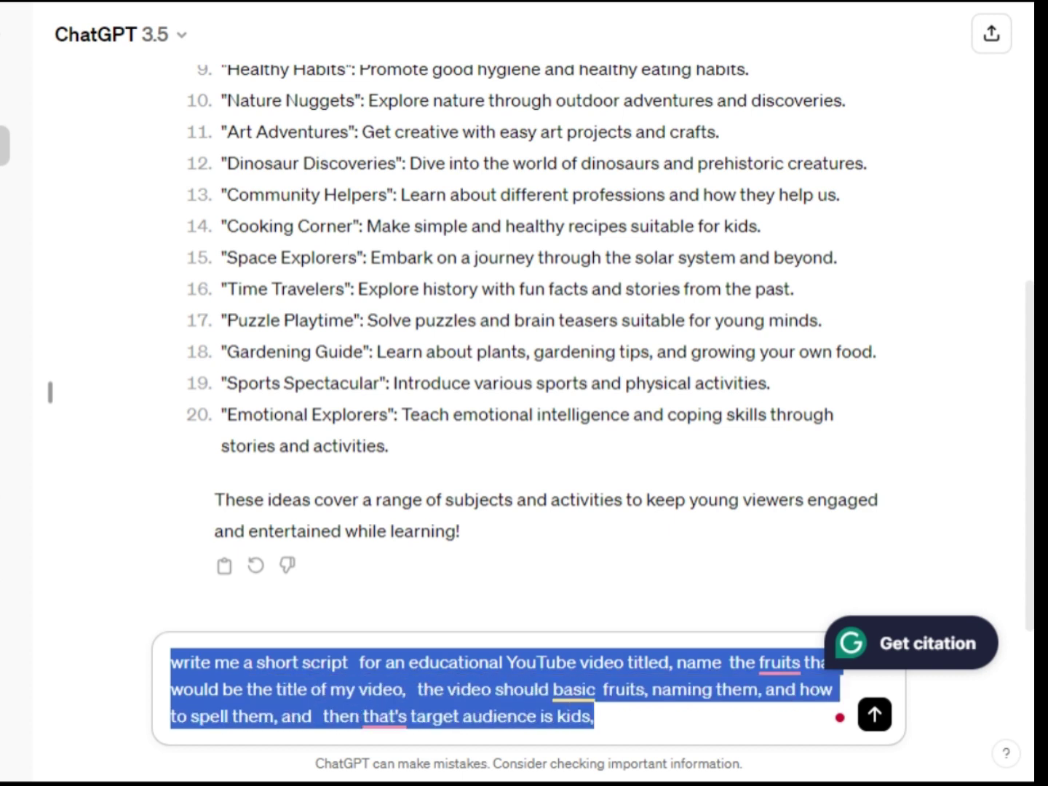
pyautogui.moveTo(575, 692)
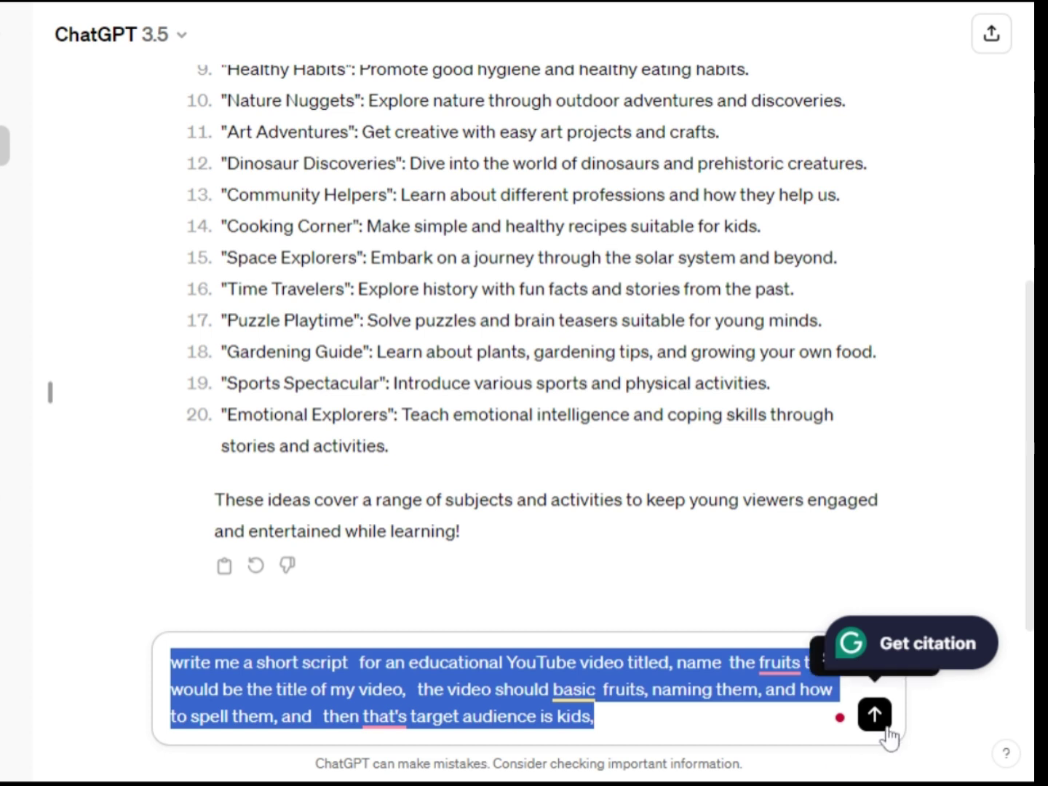
pyautogui.click(863, 737)
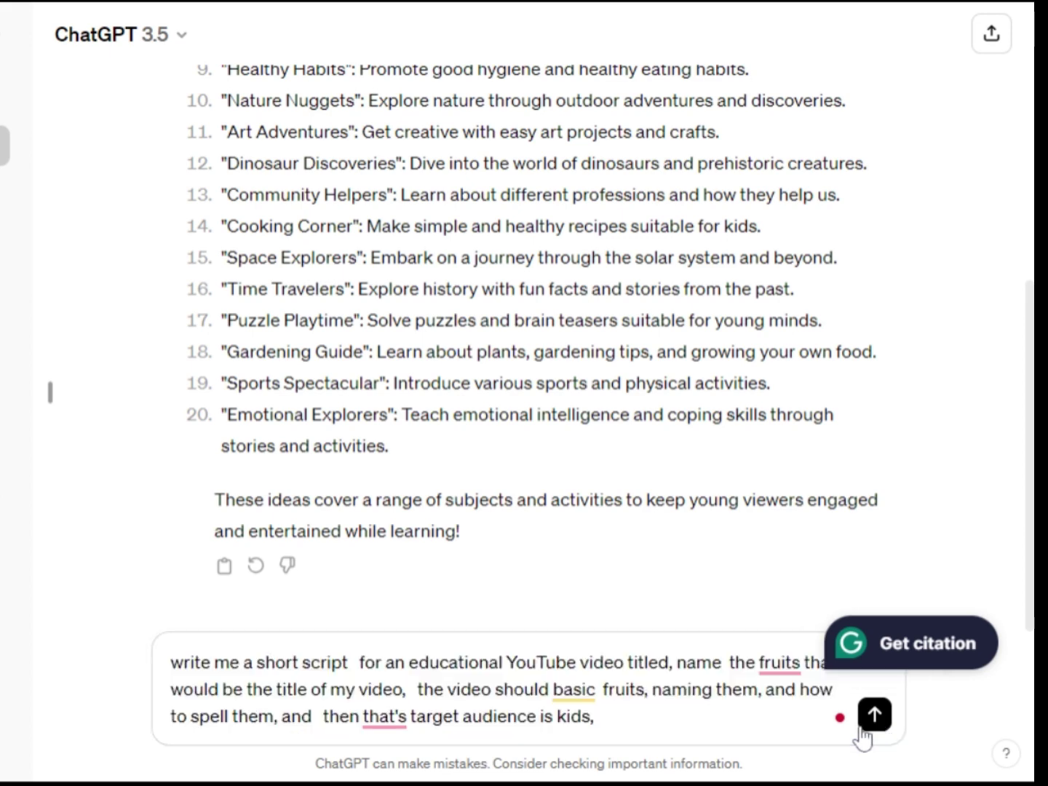
pyautogui.press('Return')
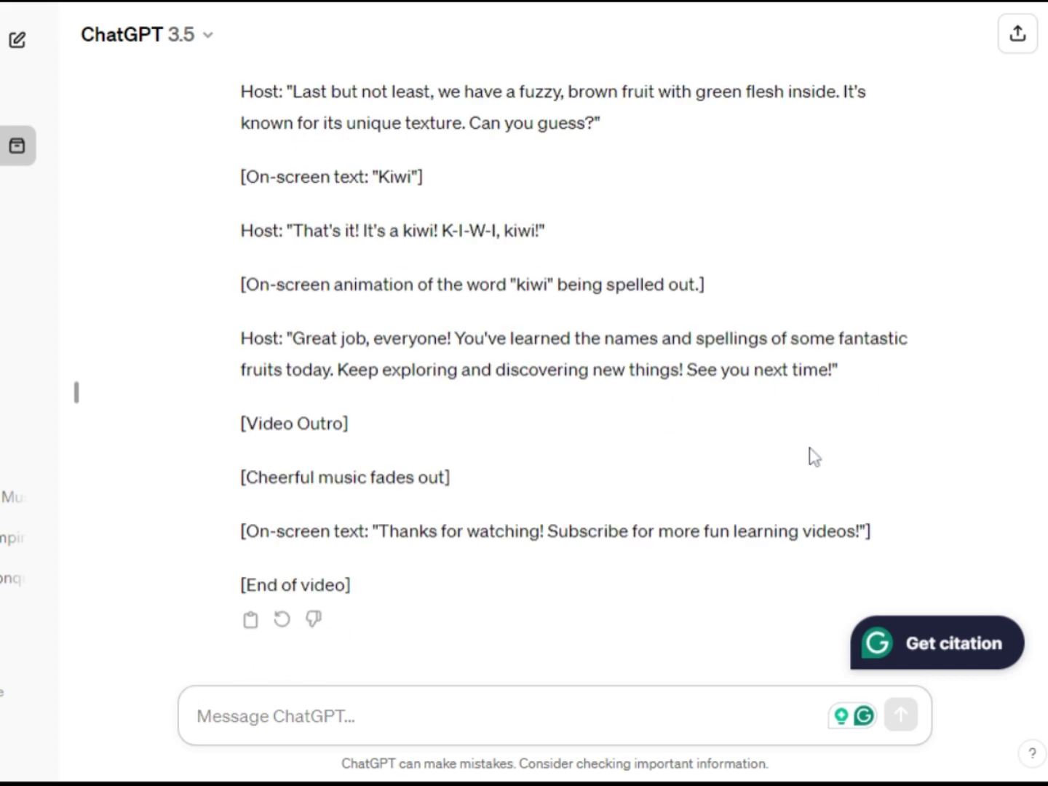
# - Read through the generated fruit script, examining the host lines that spell out each fruit's name
pyautogui.scroll(2, 809, 457)
pyautogui.scroll(15, 791, 463)
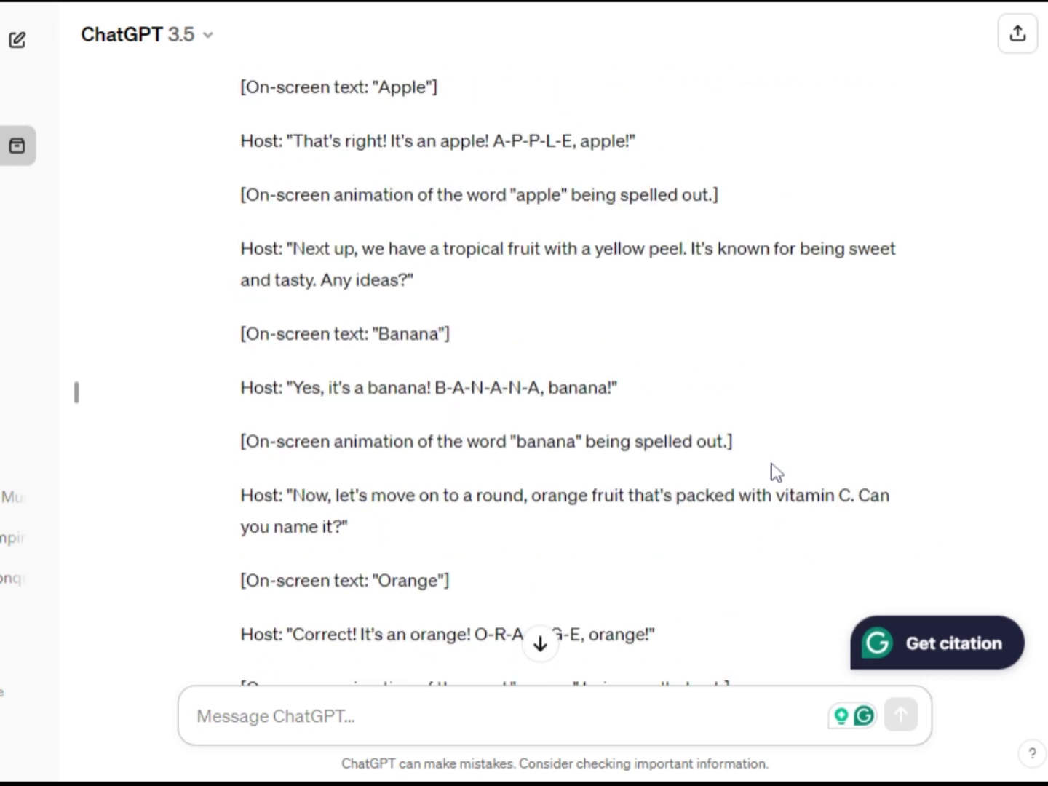
pyautogui.scroll(2, 776, 474)
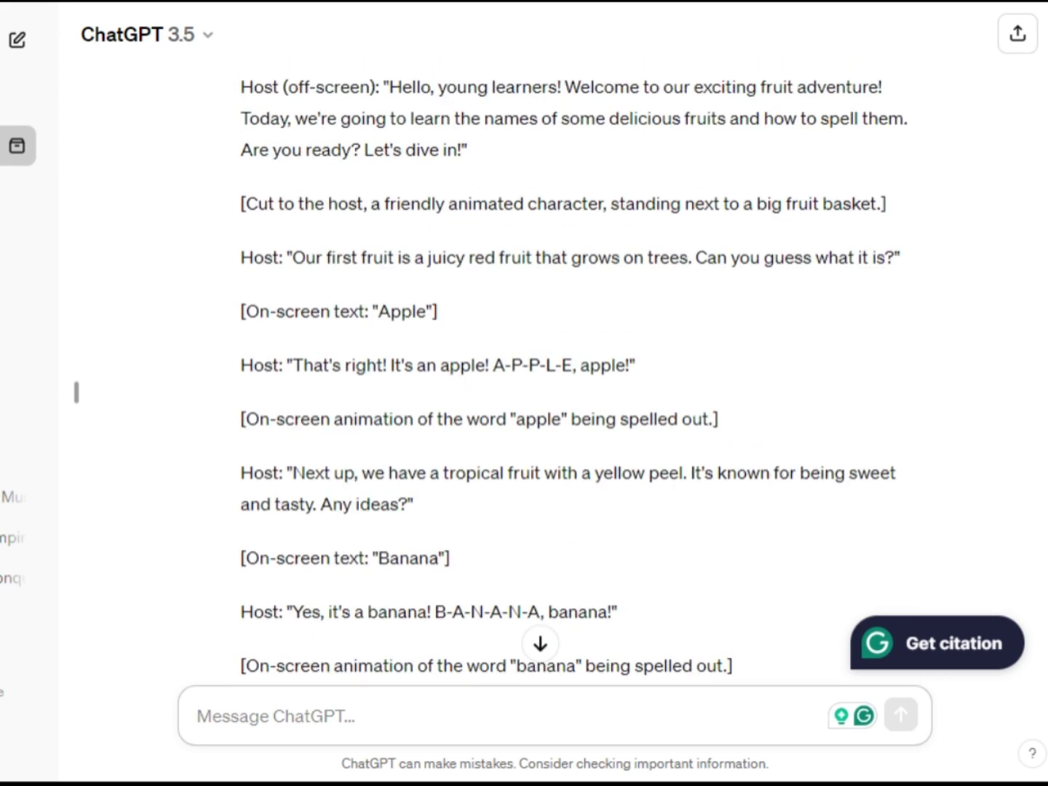
pyautogui.moveTo(492, 366); pyautogui.dragTo(577, 365)
pyautogui.click(698, 374)
pyautogui.scroll(-2, 707, 373)
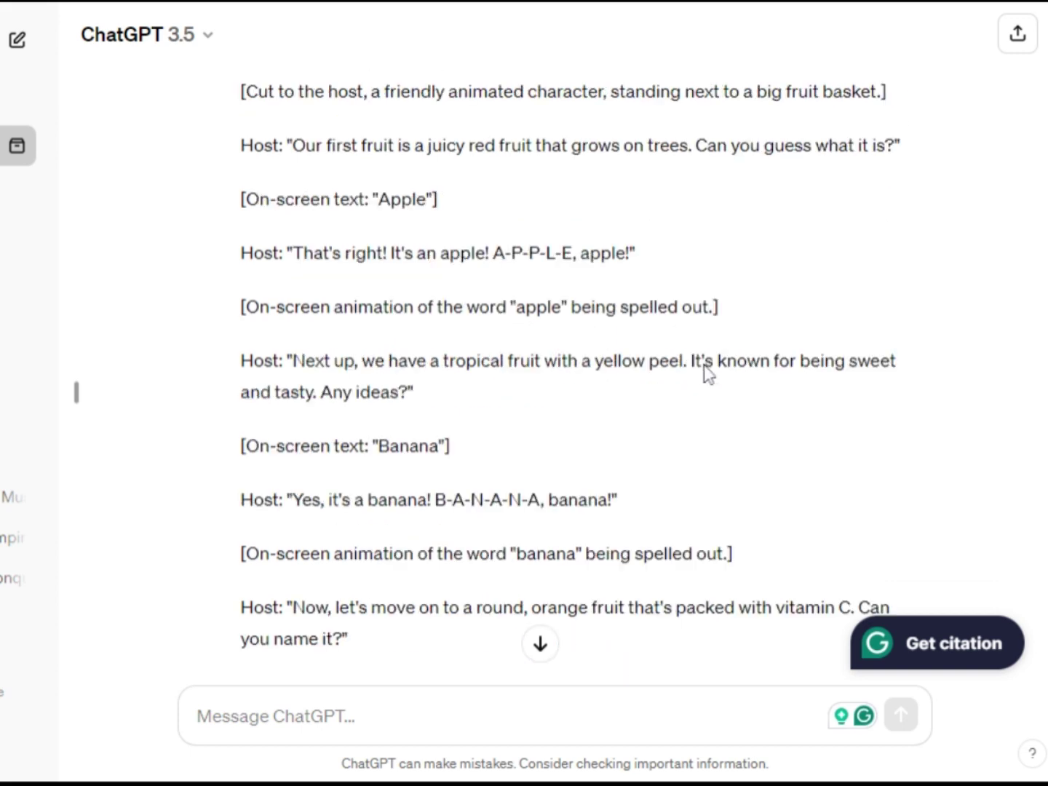
pyautogui.scroll(-8, 718, 375)
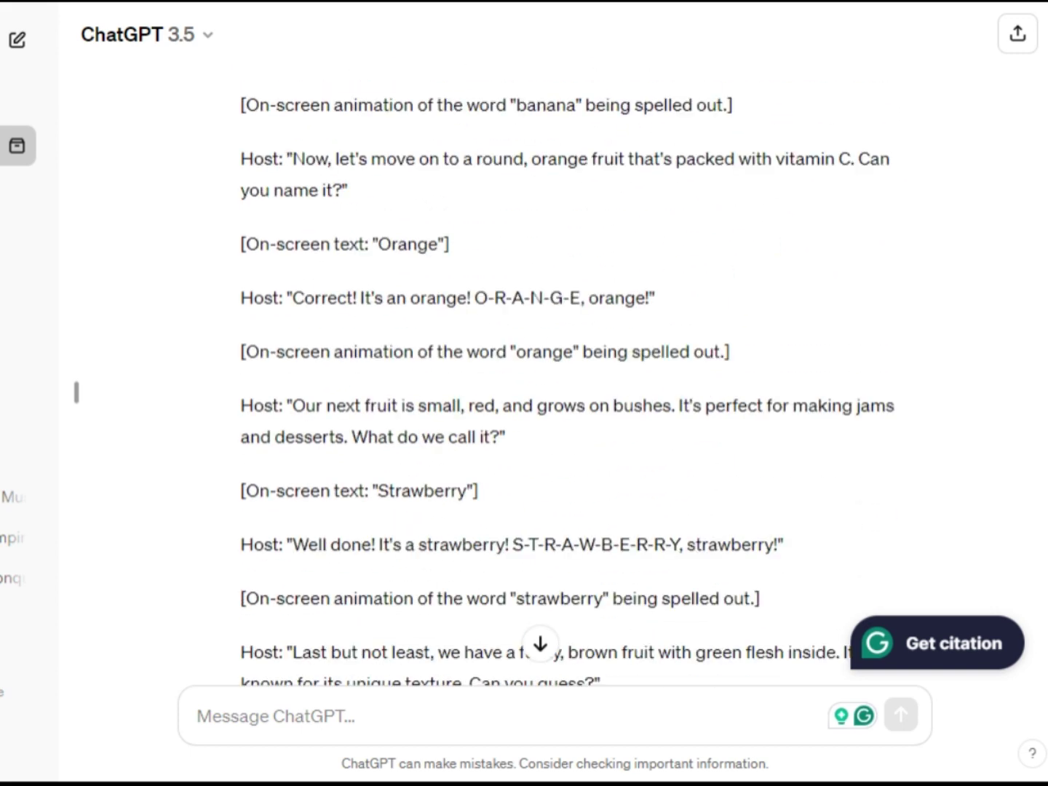
pyautogui.moveTo(467, 298); pyautogui.dragTo(588, 297)
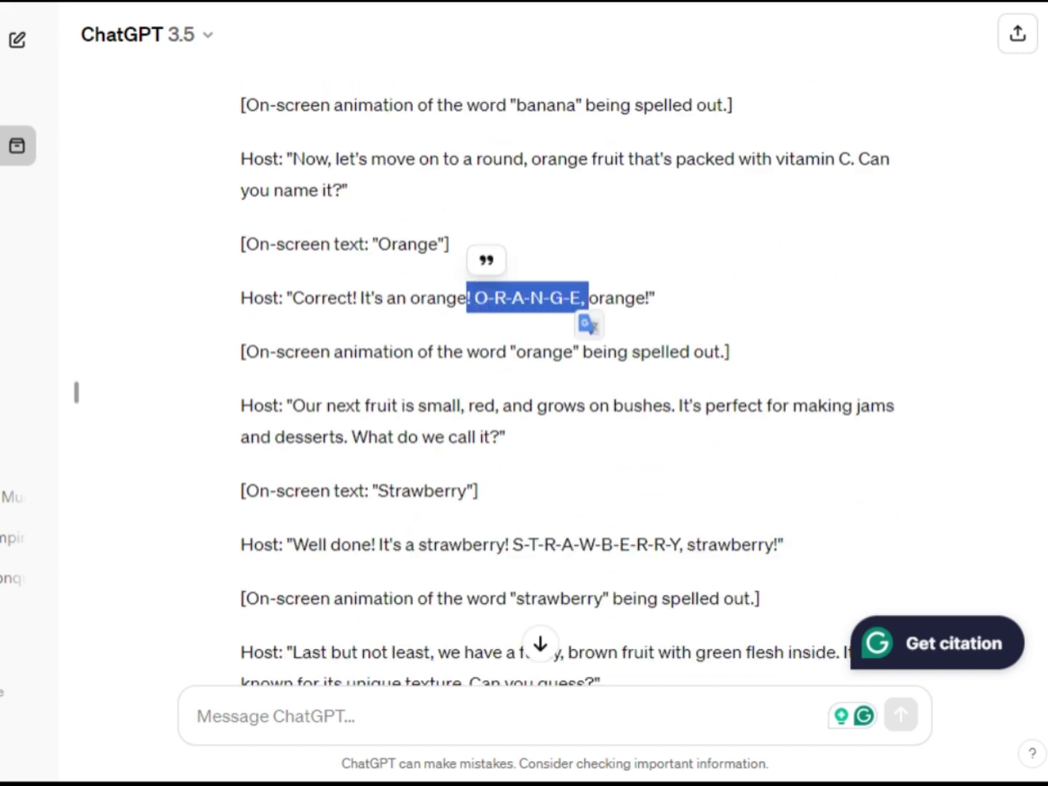
pyautogui.click(697, 302)
pyautogui.scroll(-4, 695, 299)
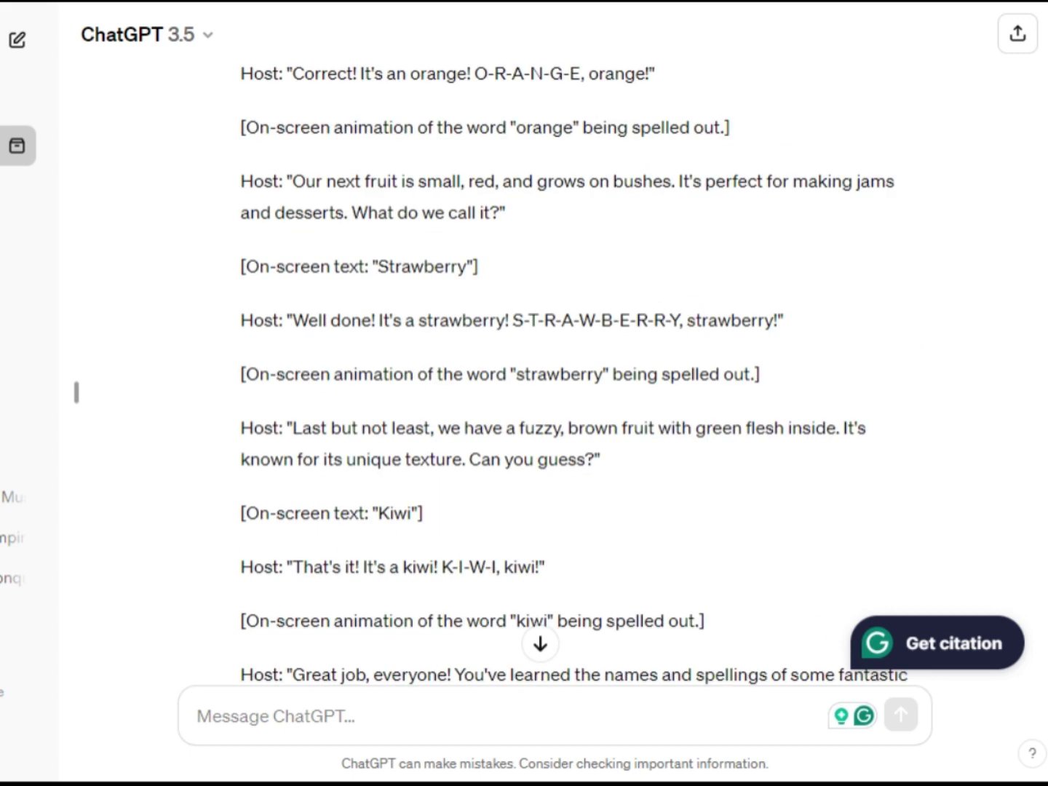
pyautogui.moveTo(512, 320); pyautogui.dragTo(685, 320)
pyautogui.scroll(-3, 720, 292)
pyautogui.click(723, 286)
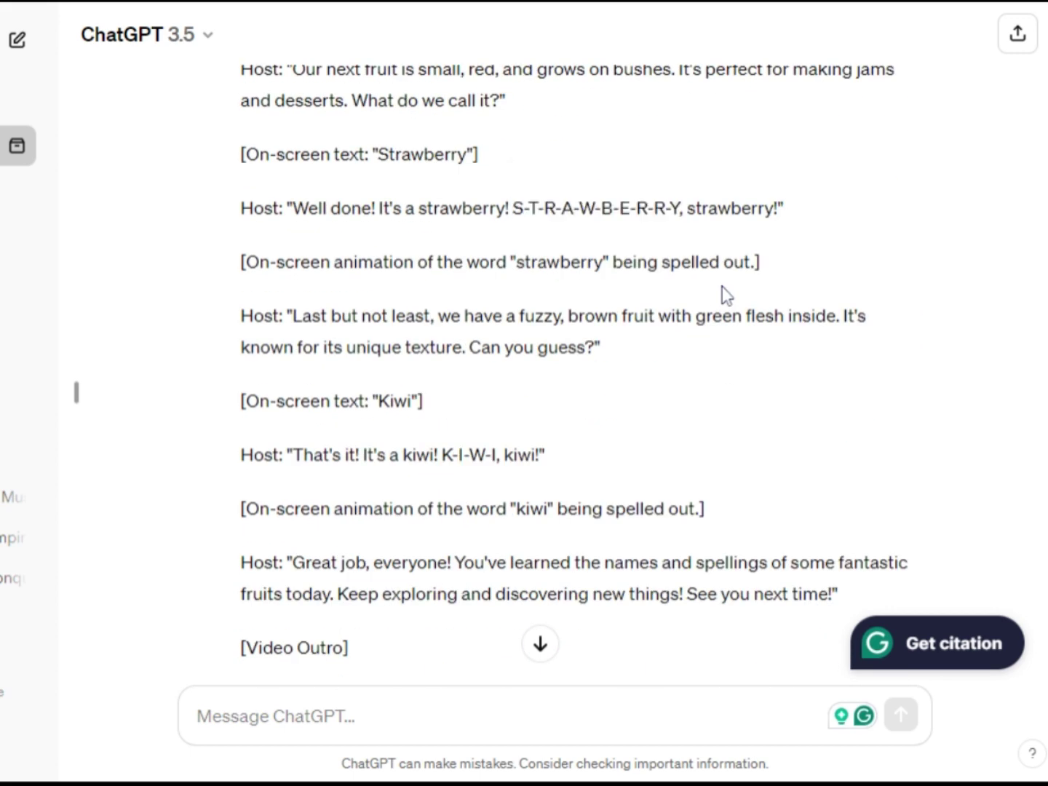
pyautogui.scroll(-3, 722, 286)
pyautogui.scroll(8, 724, 295)
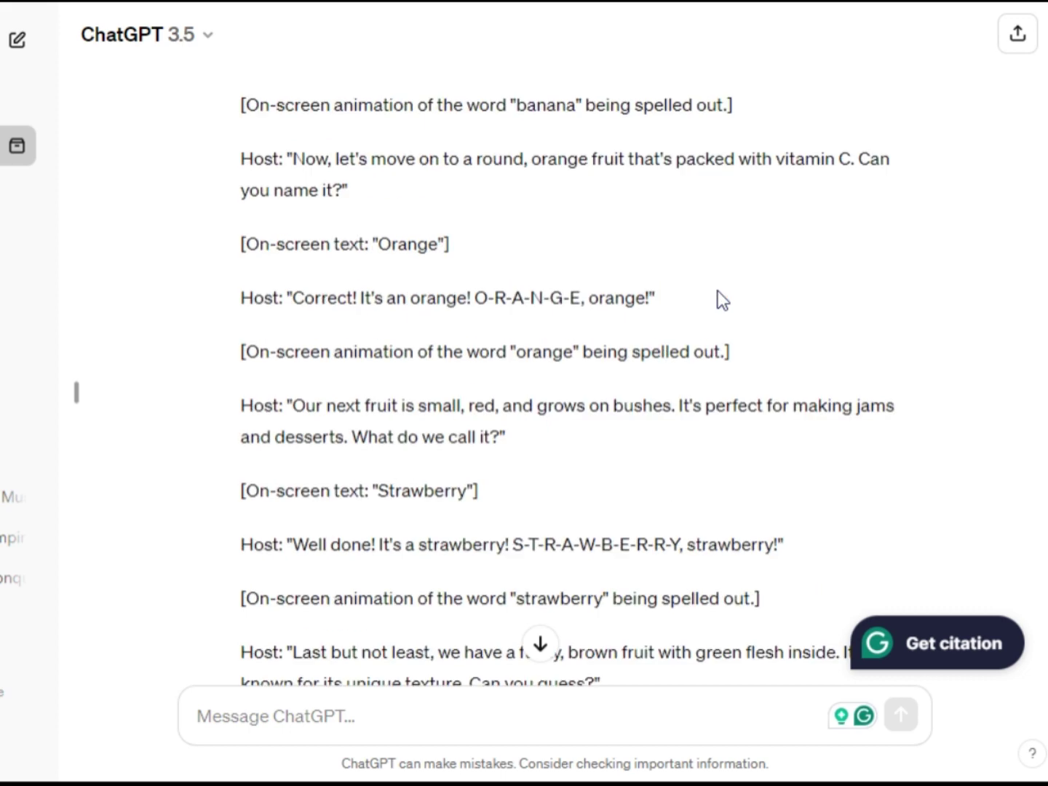
pyautogui.scroll(2, 729, 291)
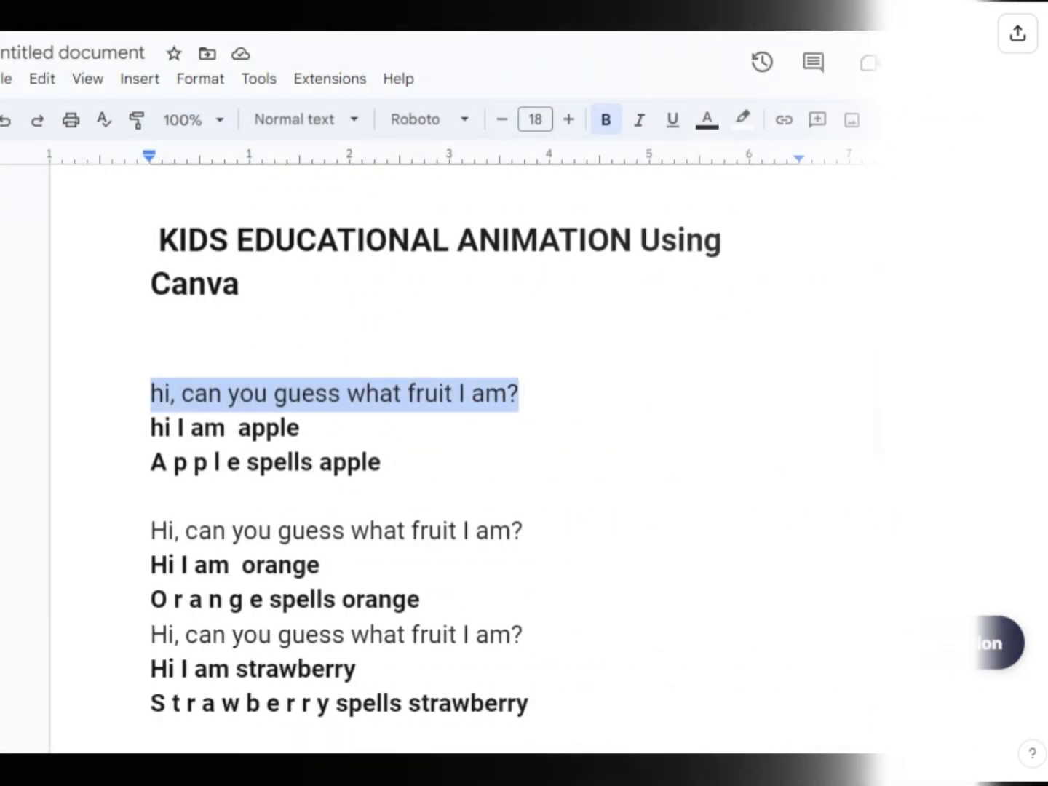
# - In Google Docs, review the simplified script's question, name and spelling lines for apple, orange and strawberry
pyautogui.click(299, 429)
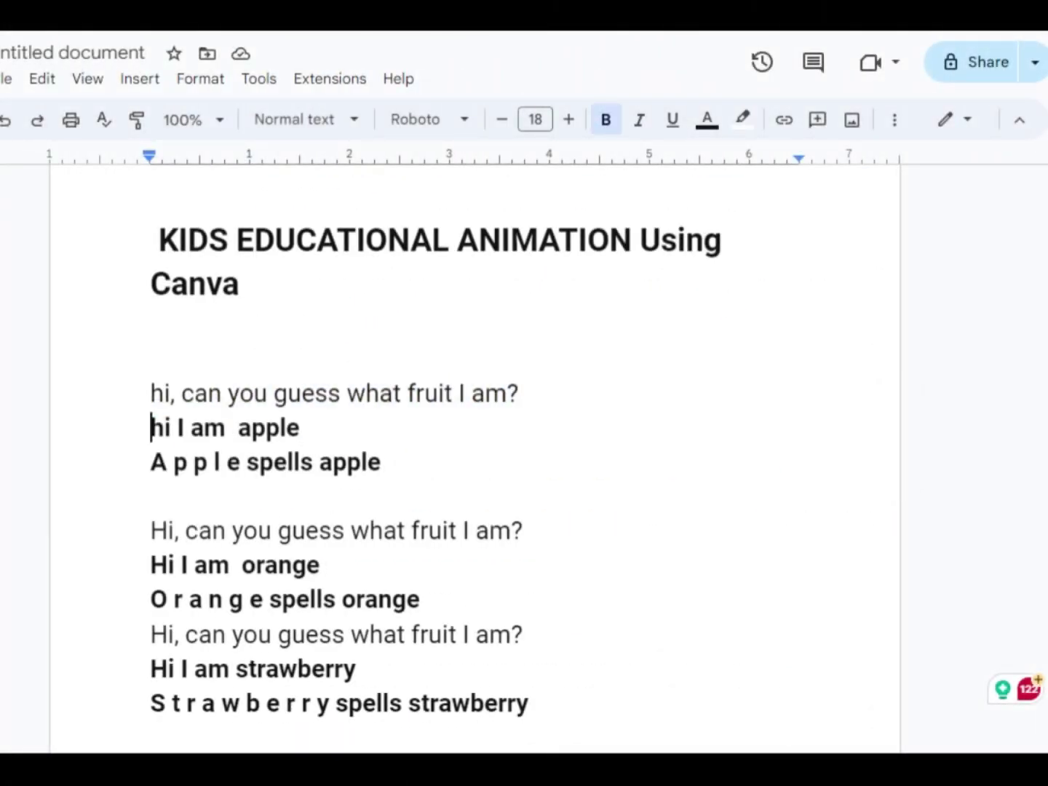
pyautogui.moveTo(151, 428); pyautogui.dragTo(381, 462)
pyautogui.click(382, 463)
pyautogui.moveTo(151, 531); pyautogui.dragTo(521, 531)
pyautogui.click(320, 566)
pyautogui.moveTo(150, 566); pyautogui.dragTo(420, 599)
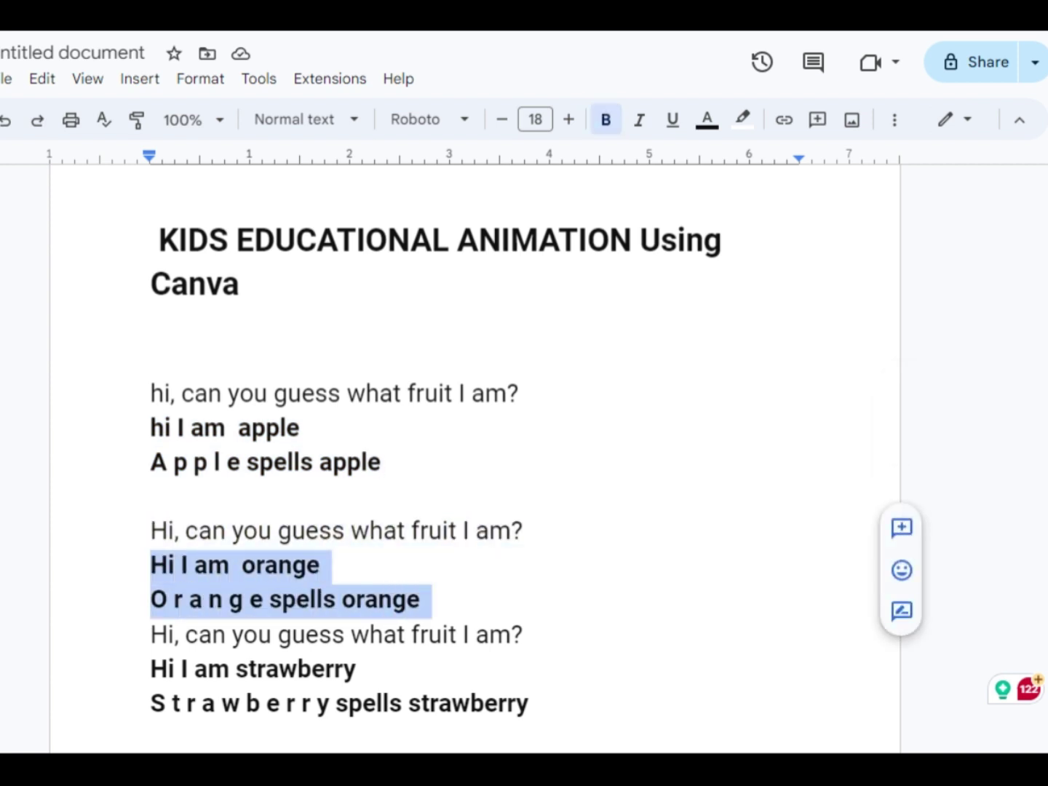
pyautogui.click(151, 565)
pyautogui.scroll(-2, 473, 437)
pyautogui.moveTo(150, 530); pyautogui.dragTo(513, 531)
pyautogui.click(524, 530)
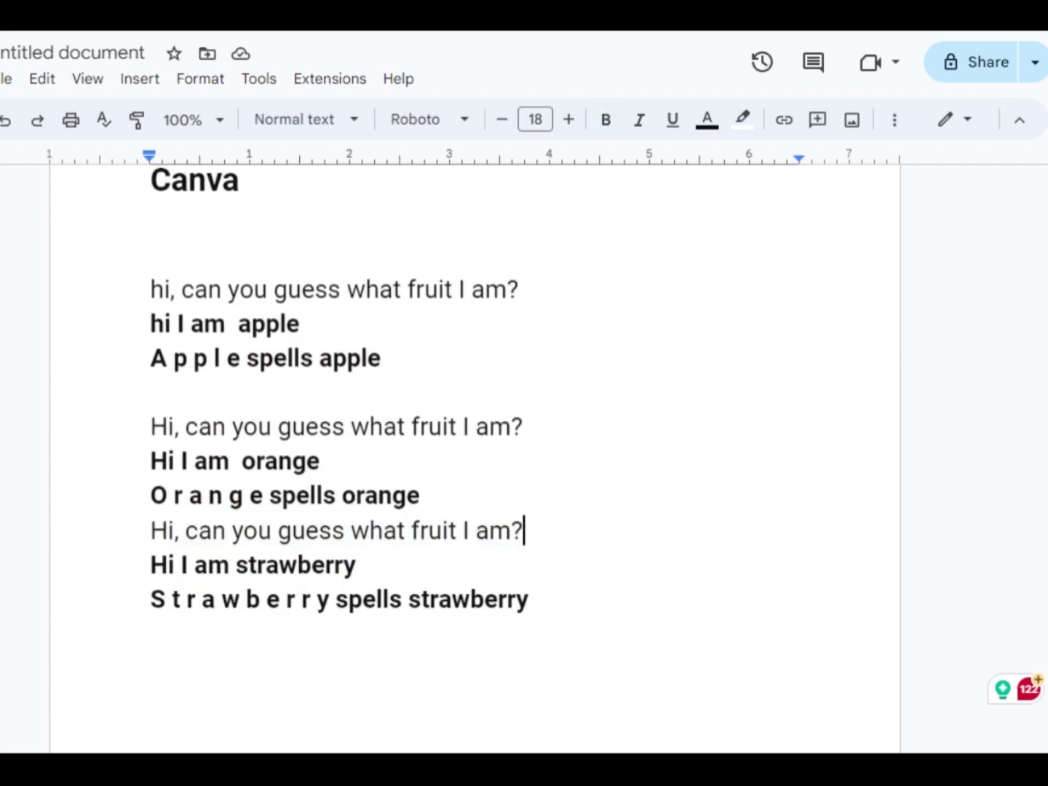
pyautogui.moveTo(151, 565); pyautogui.dragTo(529, 599)
pyautogui.click(525, 426)
pyautogui.scroll(3, 473, 436)
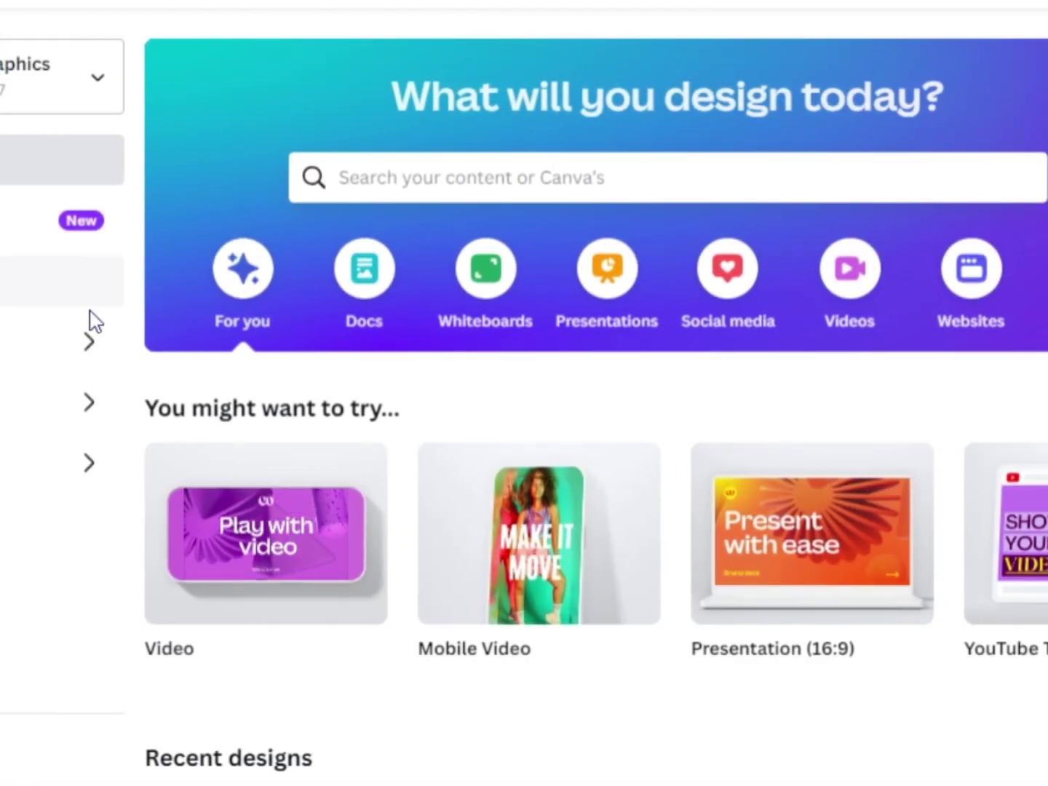
# - In Canva, filter the apple element results to graphics and add the black-outlined red apple to the video page
pyautogui.moveTo(296, 560)
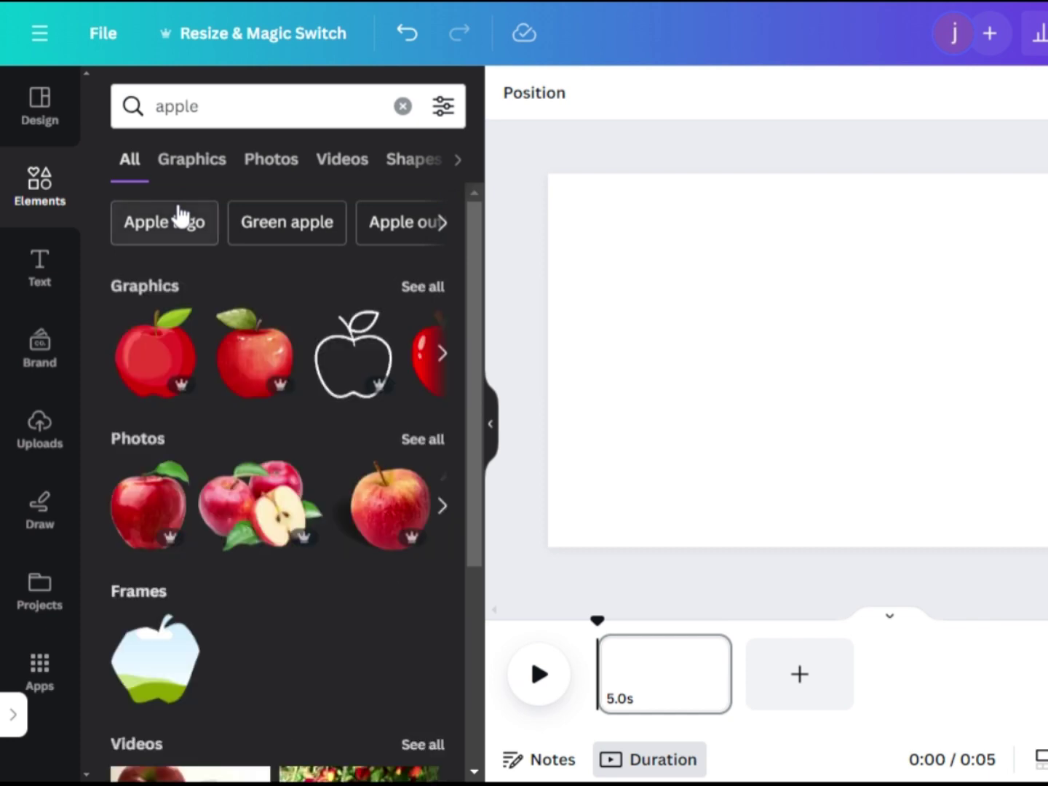
pyautogui.click(193, 168)
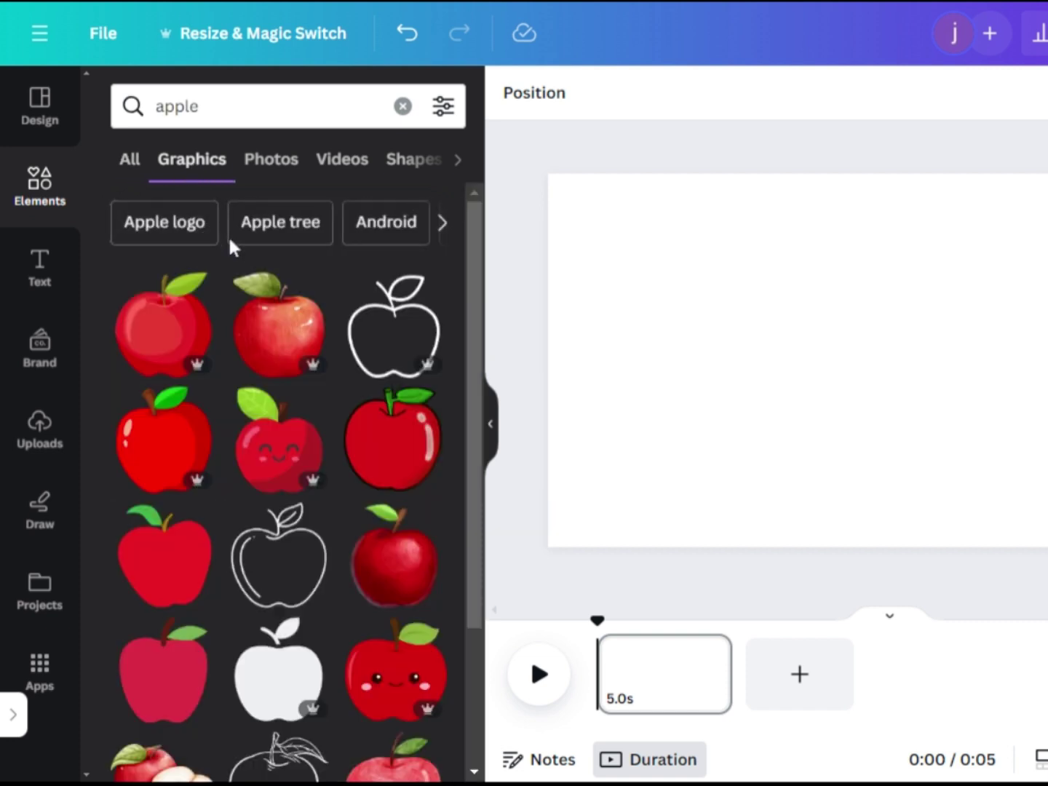
pyautogui.scroll(-2, 255, 292)
pyautogui.scroll(2, 255, 455)
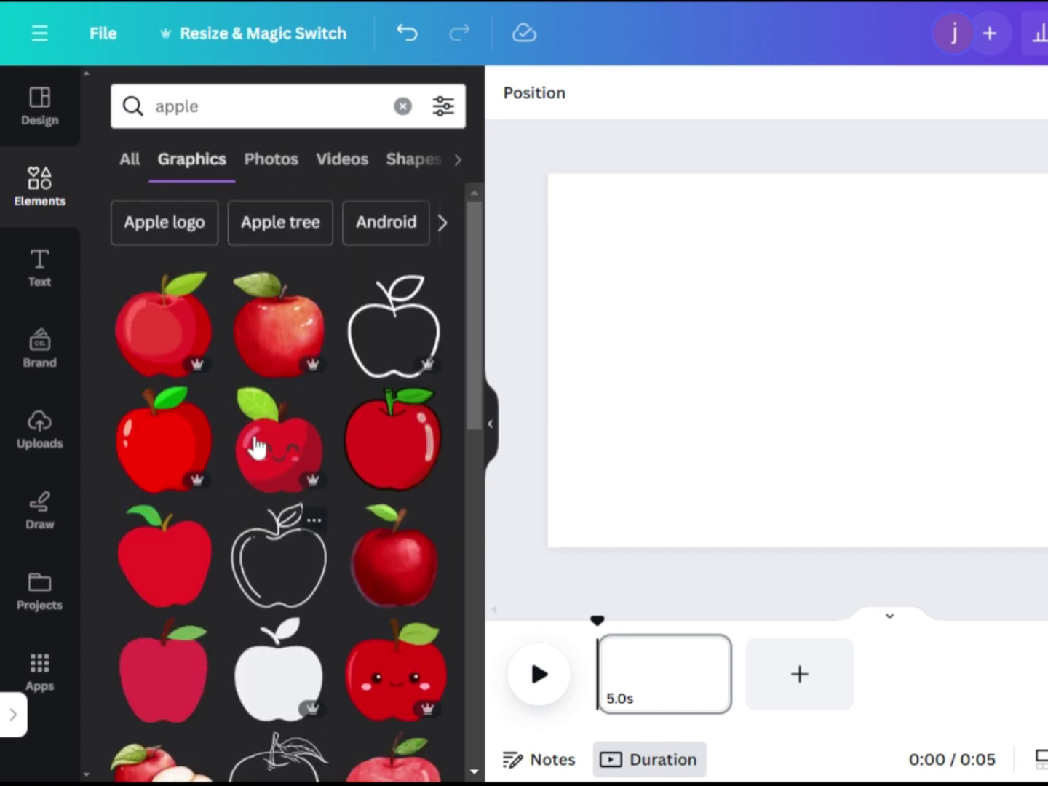
pyautogui.click(364, 462)
# - Resize the apple graphic and position it near the left edge of the page, at mid-height
pyautogui.moveTo(741, 505); pyautogui.dragTo(880, 447)
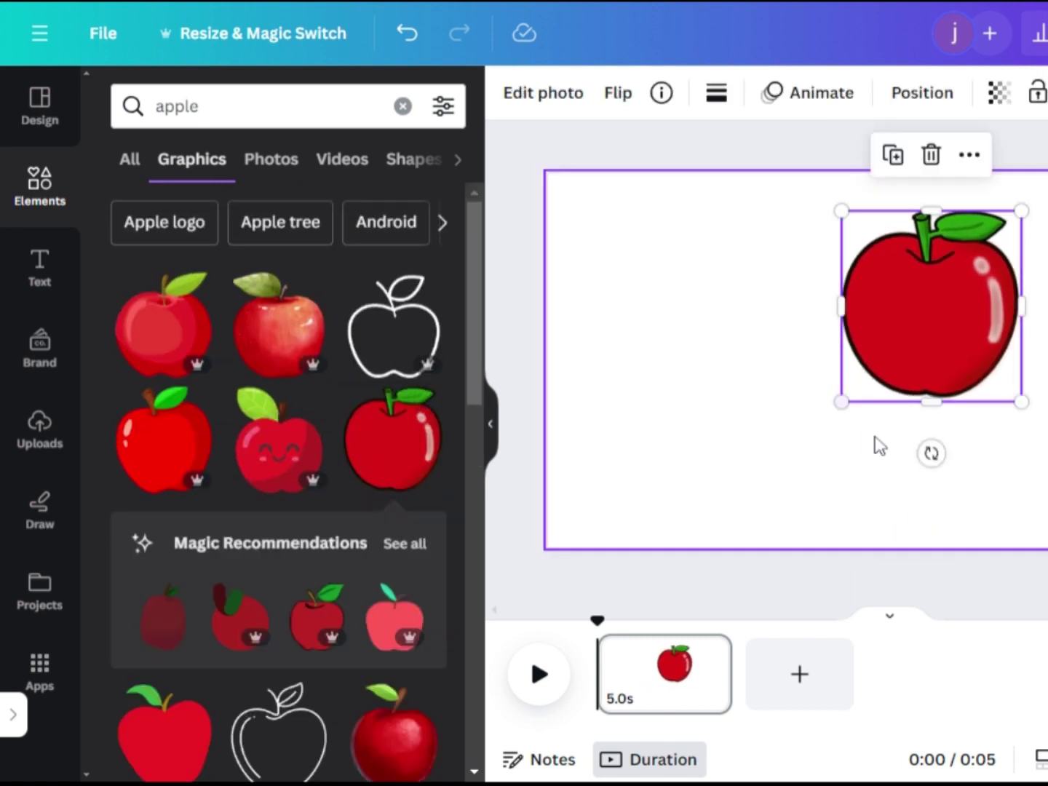
pyautogui.moveTo(842, 403); pyautogui.dragTo(968, 367)
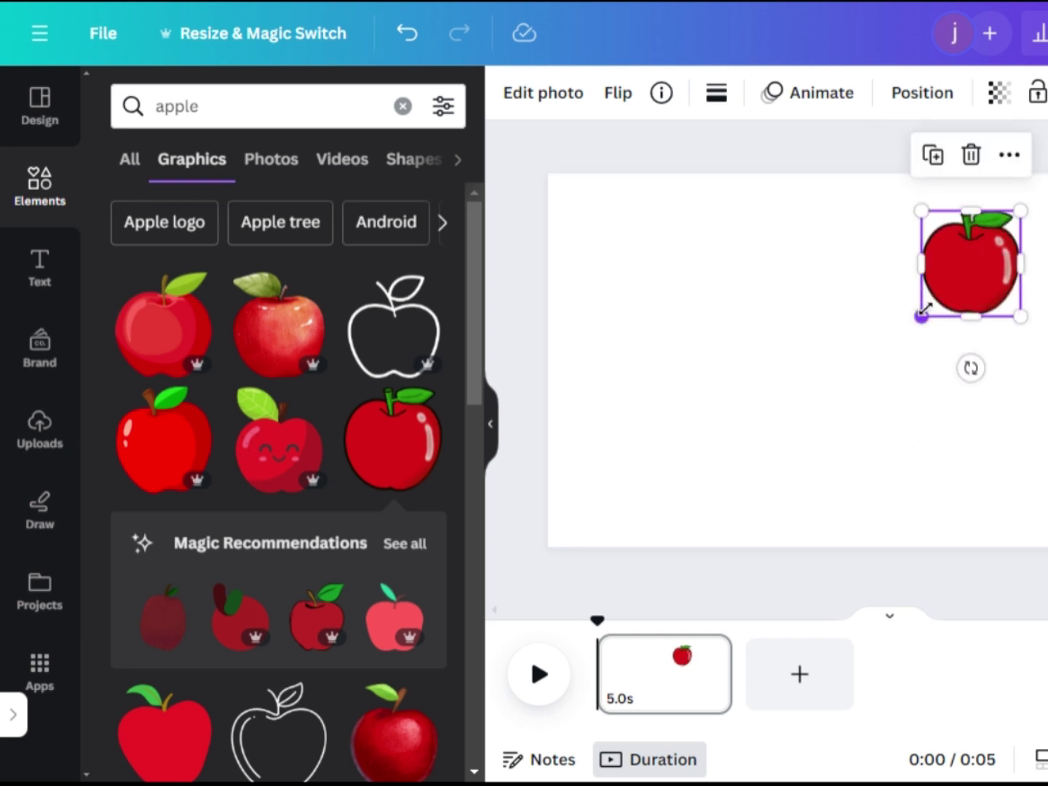
pyautogui.moveTo(923, 313); pyautogui.dragTo(880, 358)
pyautogui.moveTo(990, 325); pyautogui.dragTo(686, 391)
# - Search the elements for "orange", filter to graphics and place the whole orange with one large green leaf beside the apple
pyautogui.click(402, 107)
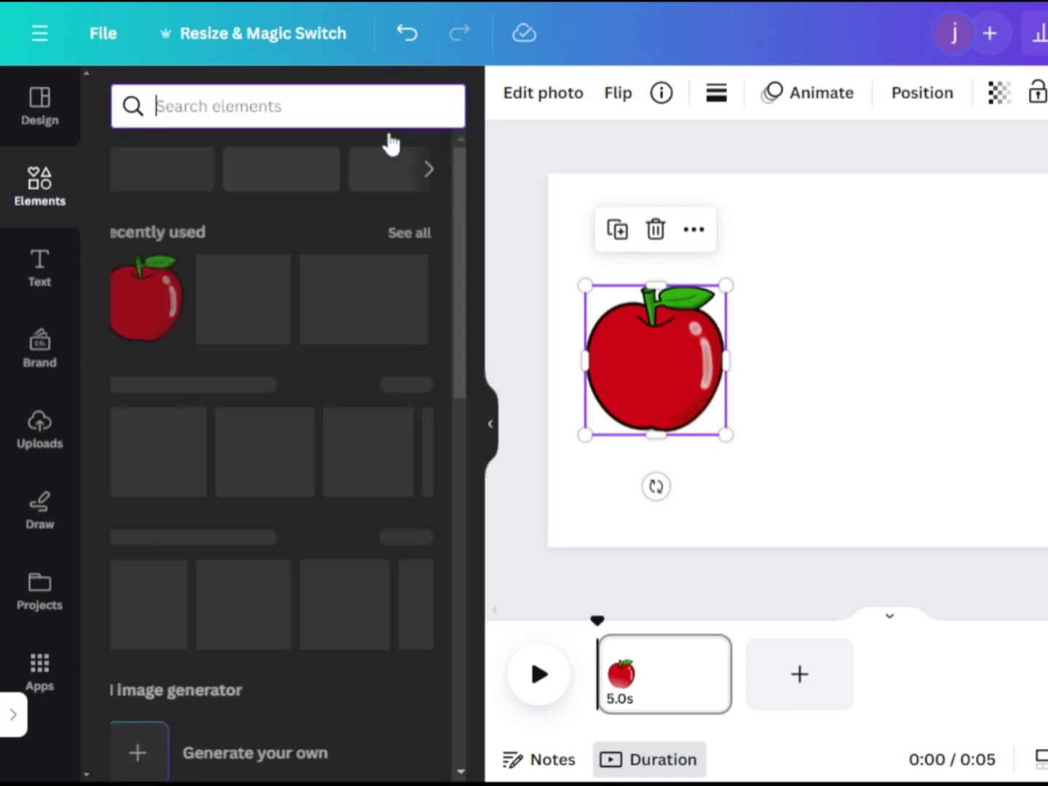
pyautogui.write('orange')
pyautogui.press('Return')
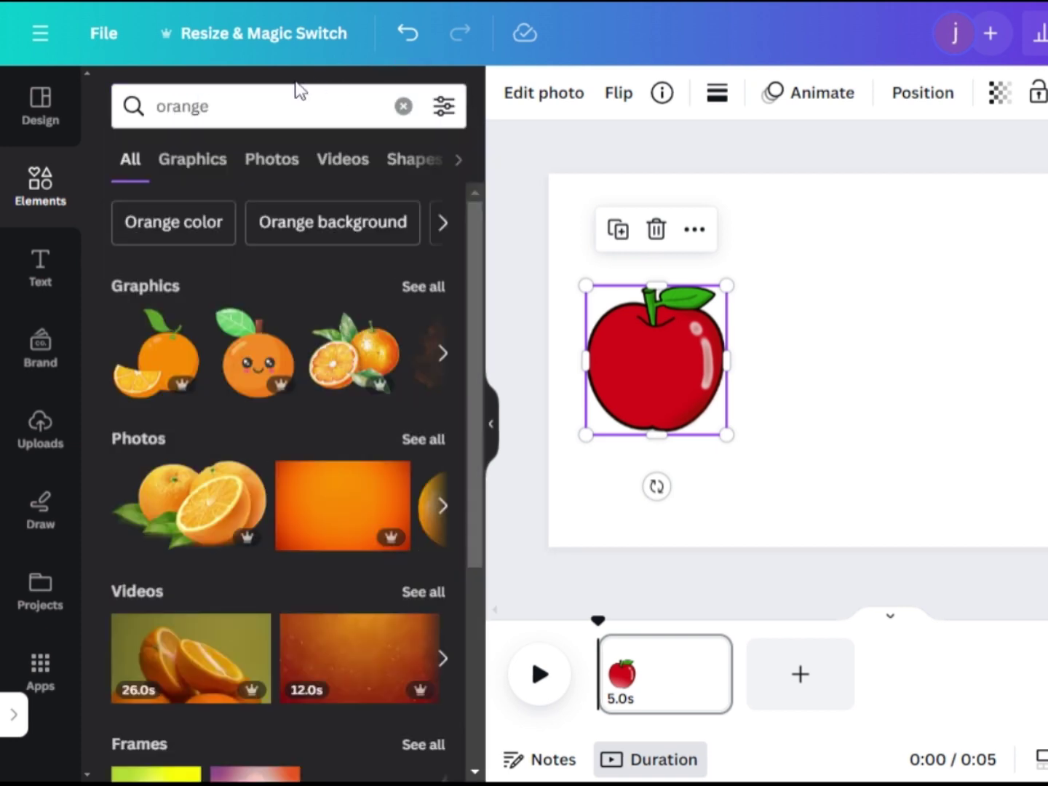
pyautogui.click(193, 159)
pyautogui.click(203, 573)
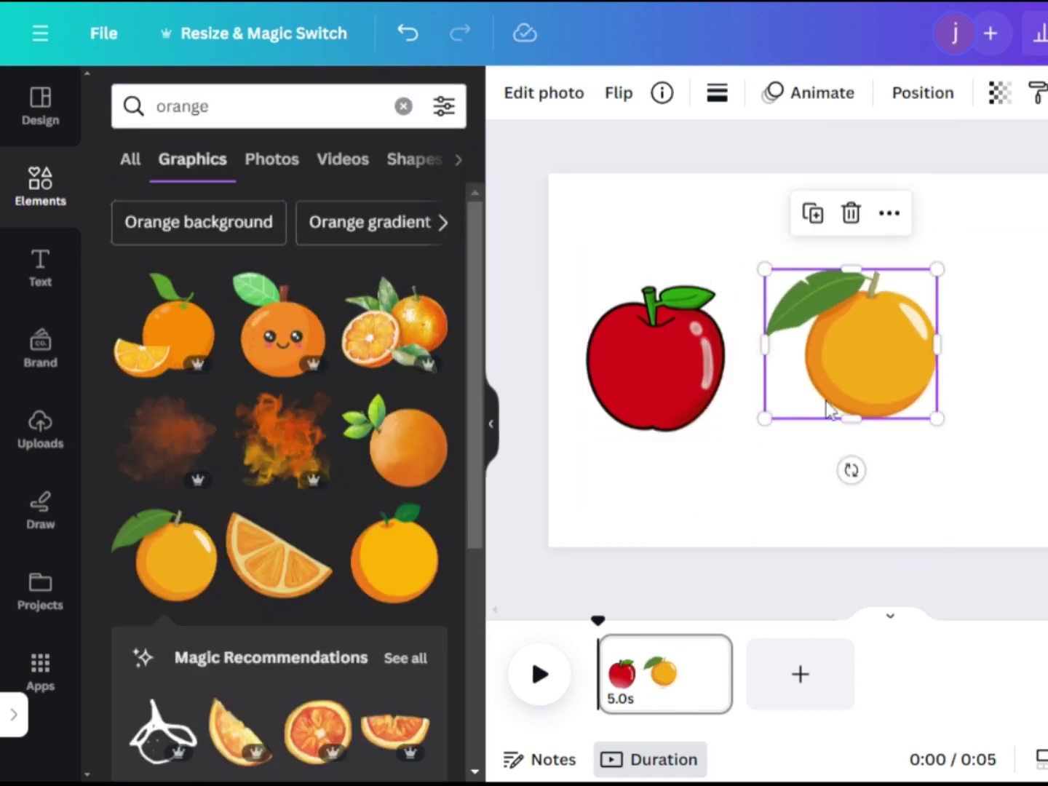
# - Search the elements for "strawberry", filter to graphics and place a single strawberry beyond the orange, in line with the other fruits
pyautogui.click(403, 107)
pyautogui.write('strawberry')
pyautogui.press('Return')
pyautogui.click(192, 159)
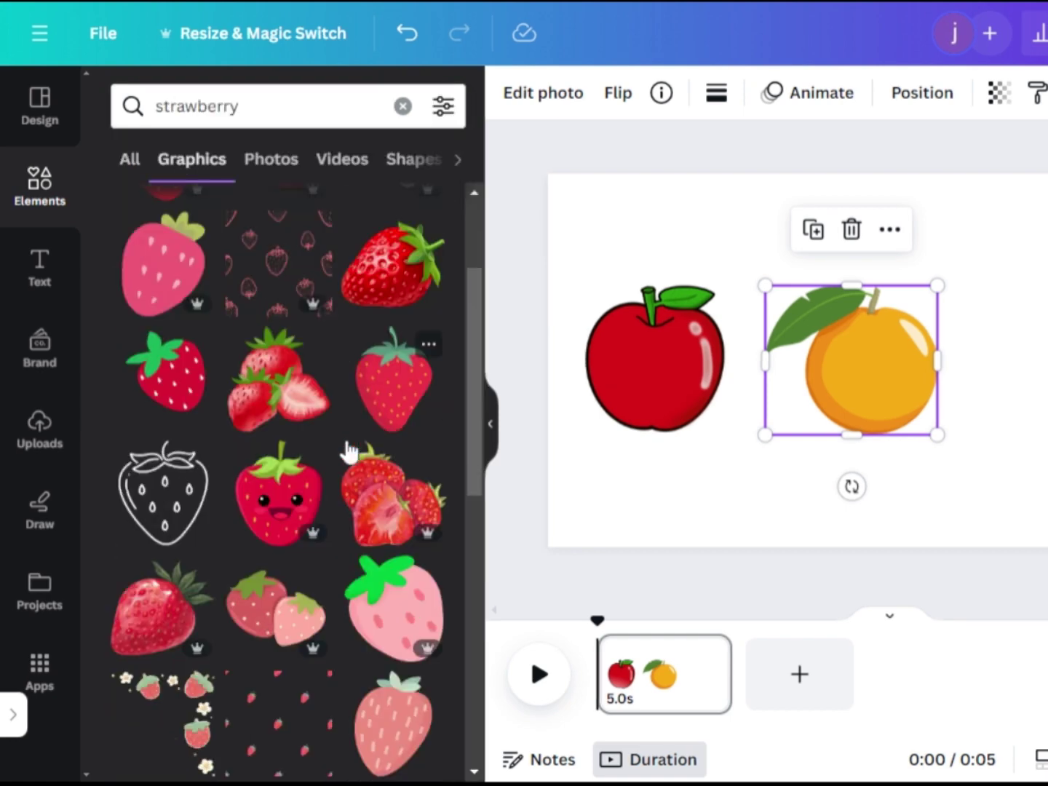
pyautogui.scroll(-5, 346, 451)
pyautogui.scroll(5, 399, 338)
pyautogui.moveTo(386, 509); pyautogui.dragTo(1038, 364)
# - Search the elements for "cartoon leg" and filter the results to graphics
pyautogui.click(403, 106)
pyautogui.write('j')
pyautogui.press('BackSpace')
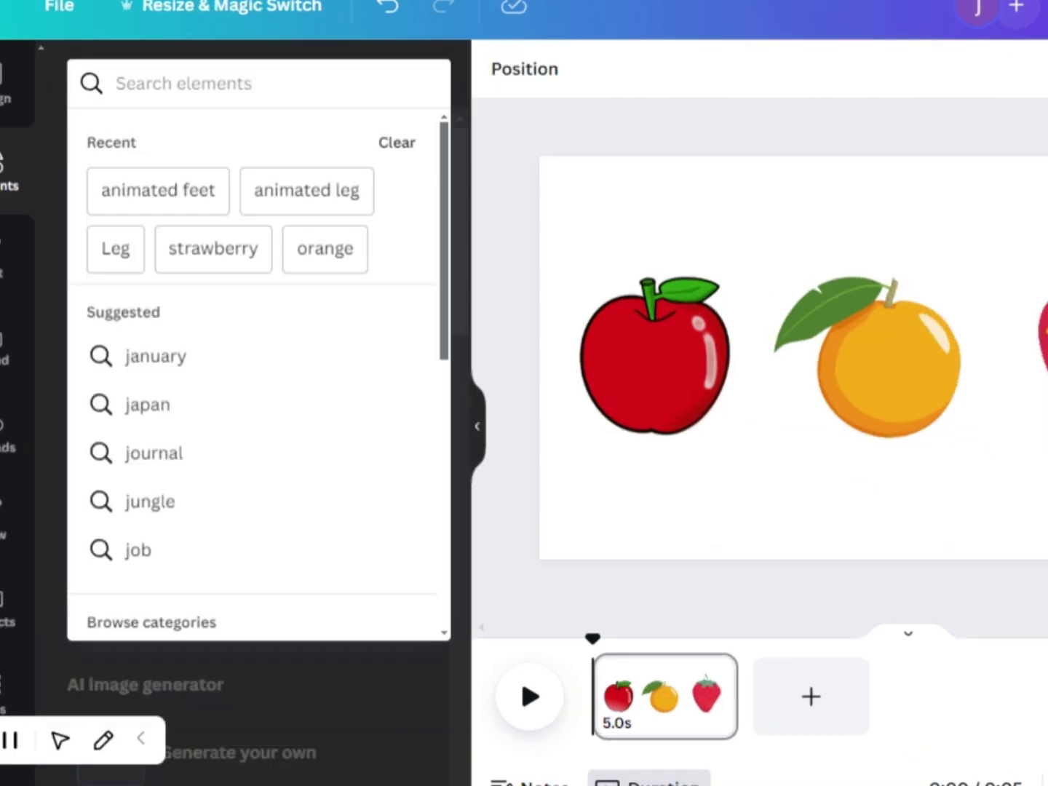
pyautogui.write('cartoon l')
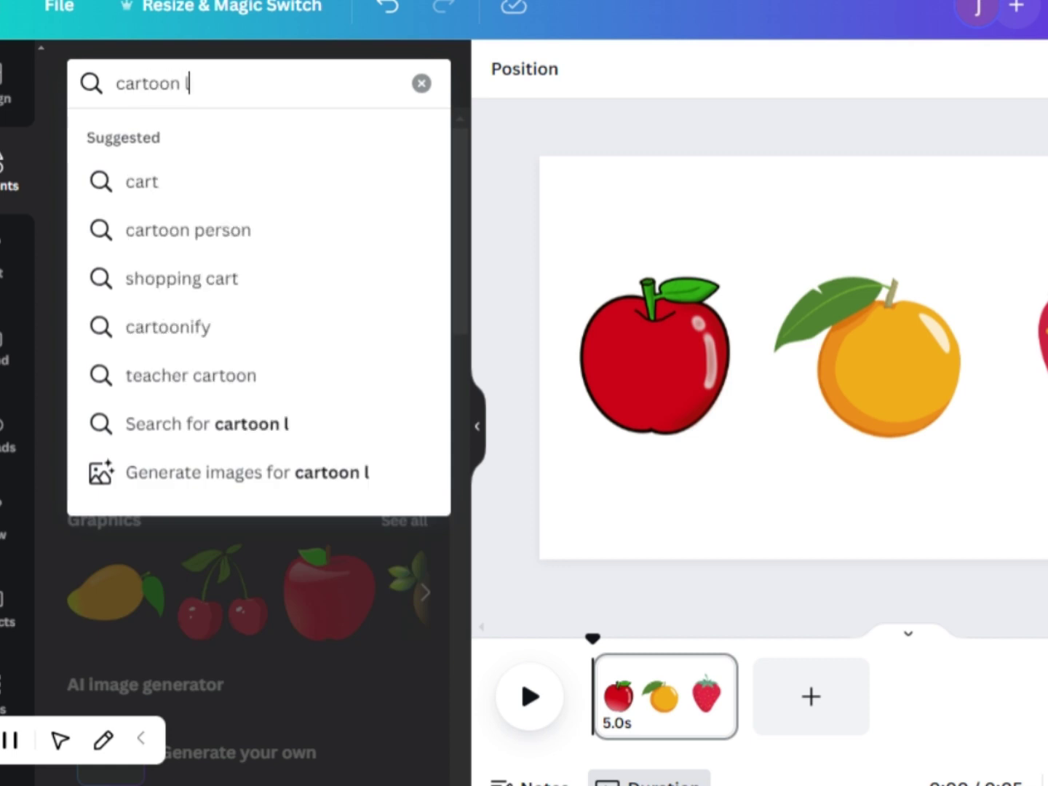
pyautogui.write('eg')
pyautogui.press('Return')
pyautogui.click(166, 141)
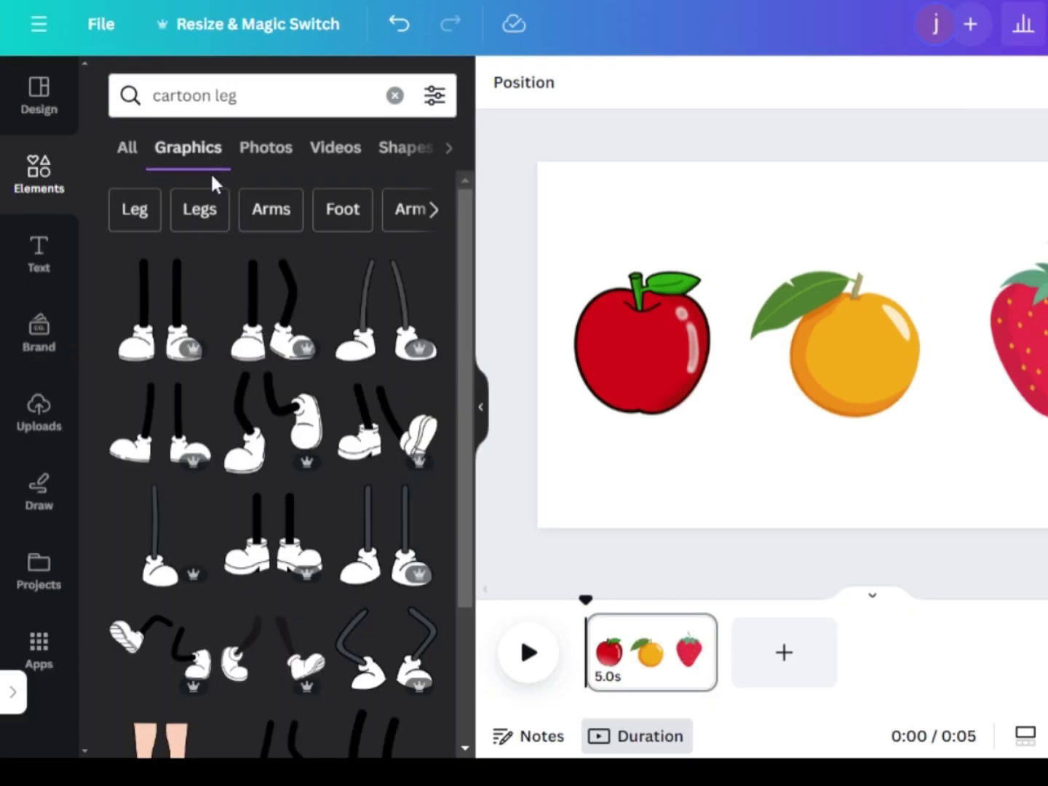
# - Add the pair of straight black legs with white shoes, shrink it and place it under the apple
pyautogui.scroll(-3, 275, 316)
pyautogui.scroll(5, 298, 310)
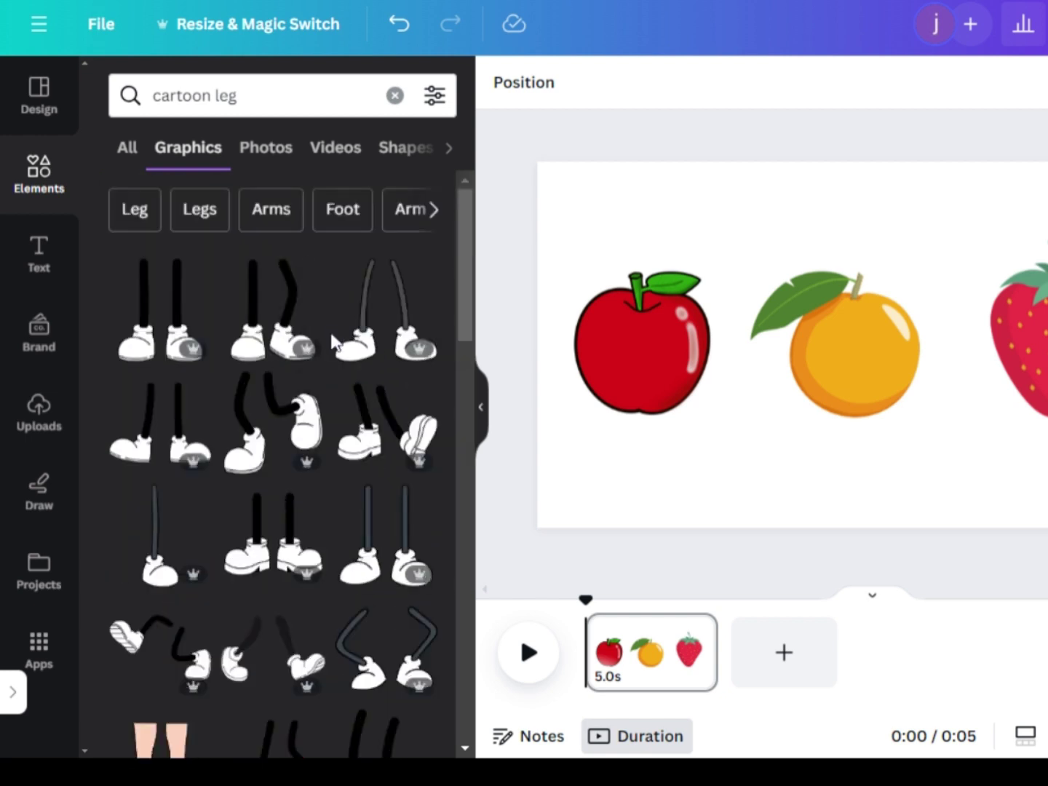
pyautogui.click(177, 330)
pyautogui.moveTo(859, 350); pyautogui.dragTo(651, 437)
pyautogui.moveTo(592, 505); pyautogui.dragTo(638, 459)
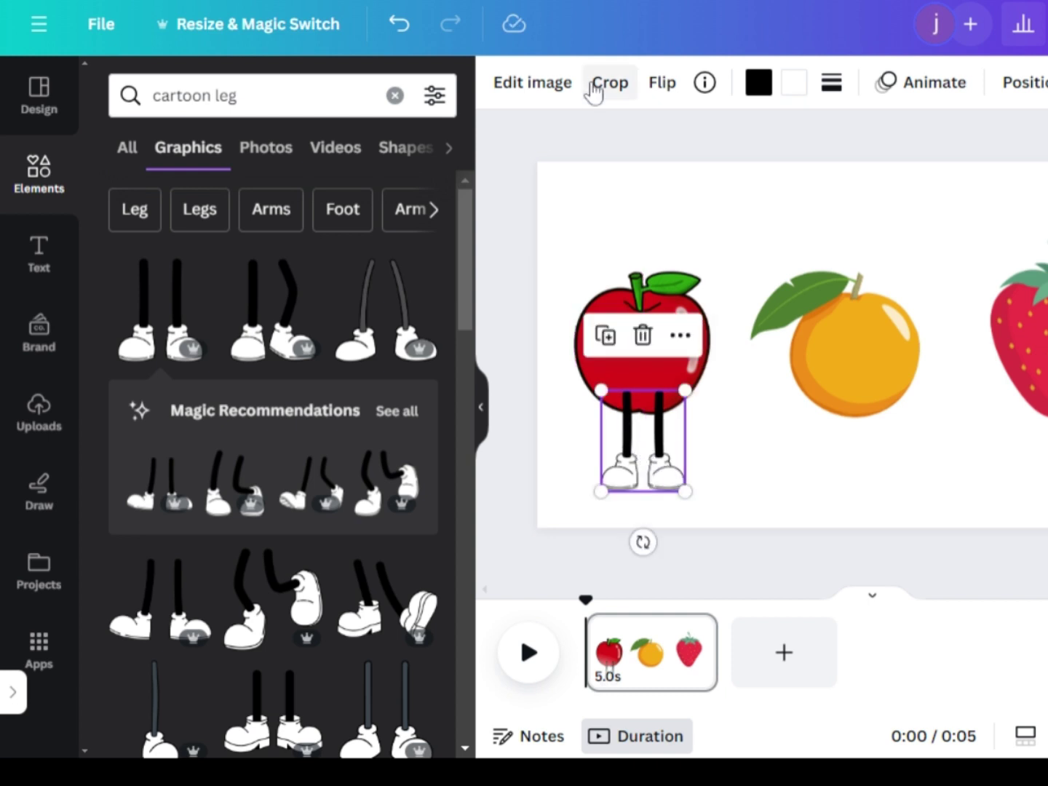
# - Crop the legs graphic to its right leg only, and duplicate that leg to form the apple's left leg
pyautogui.click(606, 82)
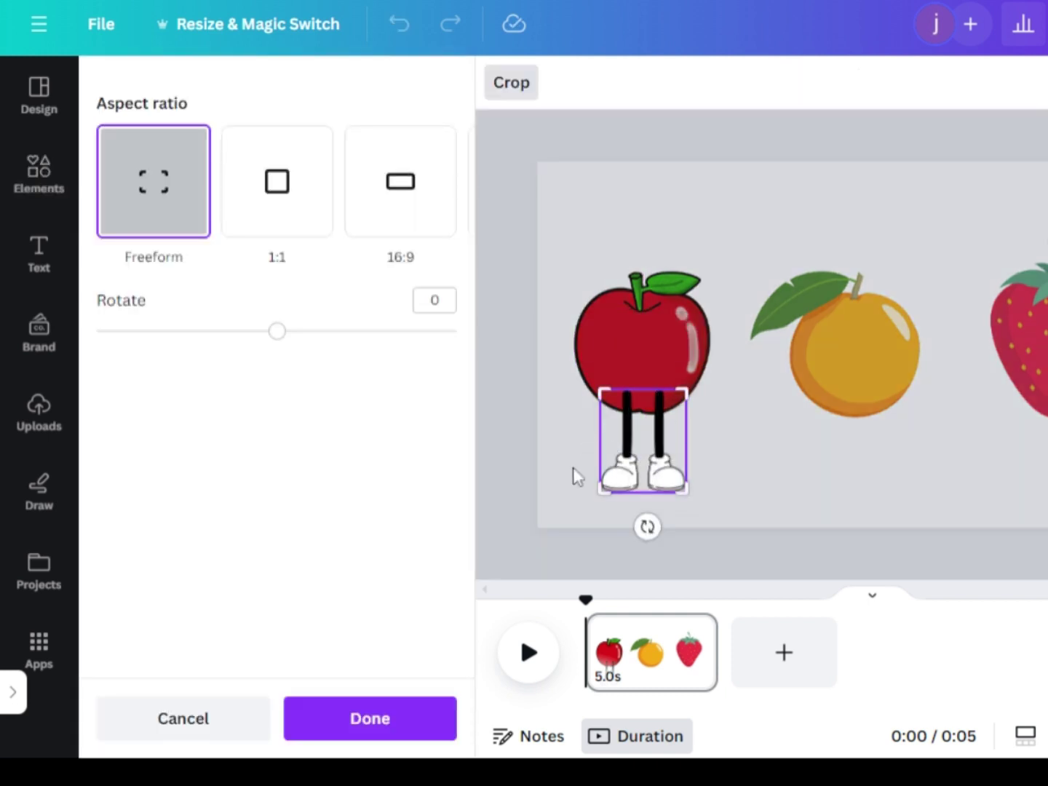
pyautogui.moveTo(601, 489); pyautogui.dragTo(638, 498)
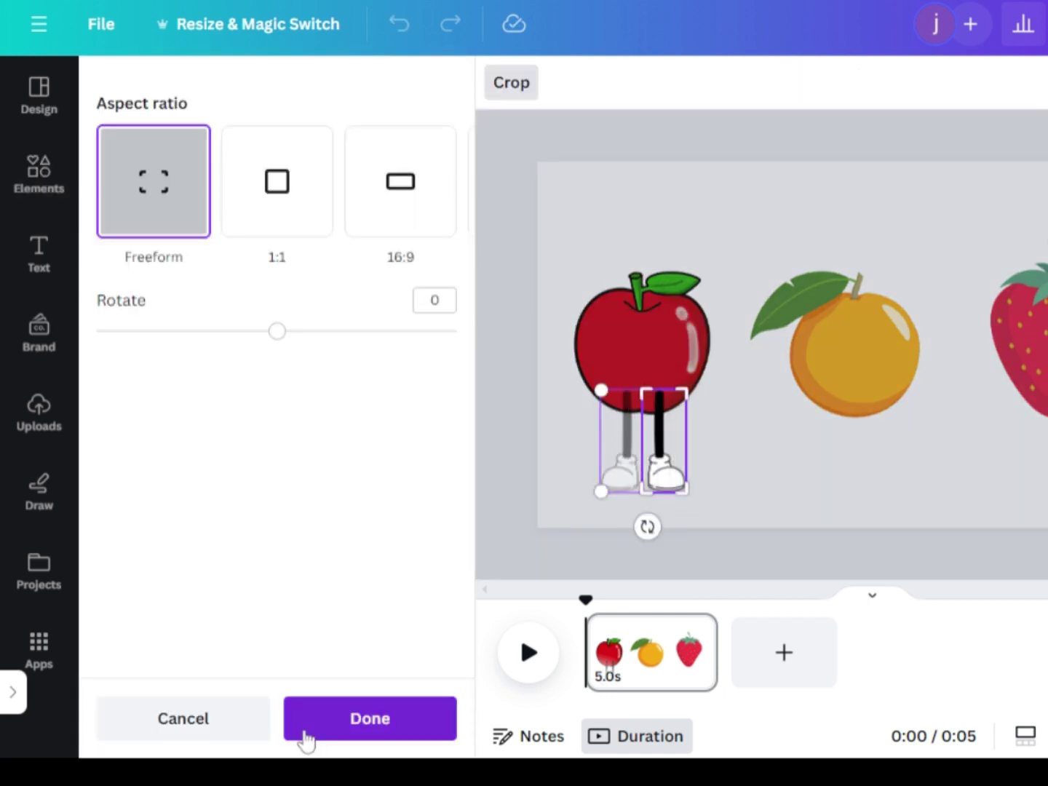
pyautogui.click(305, 738)
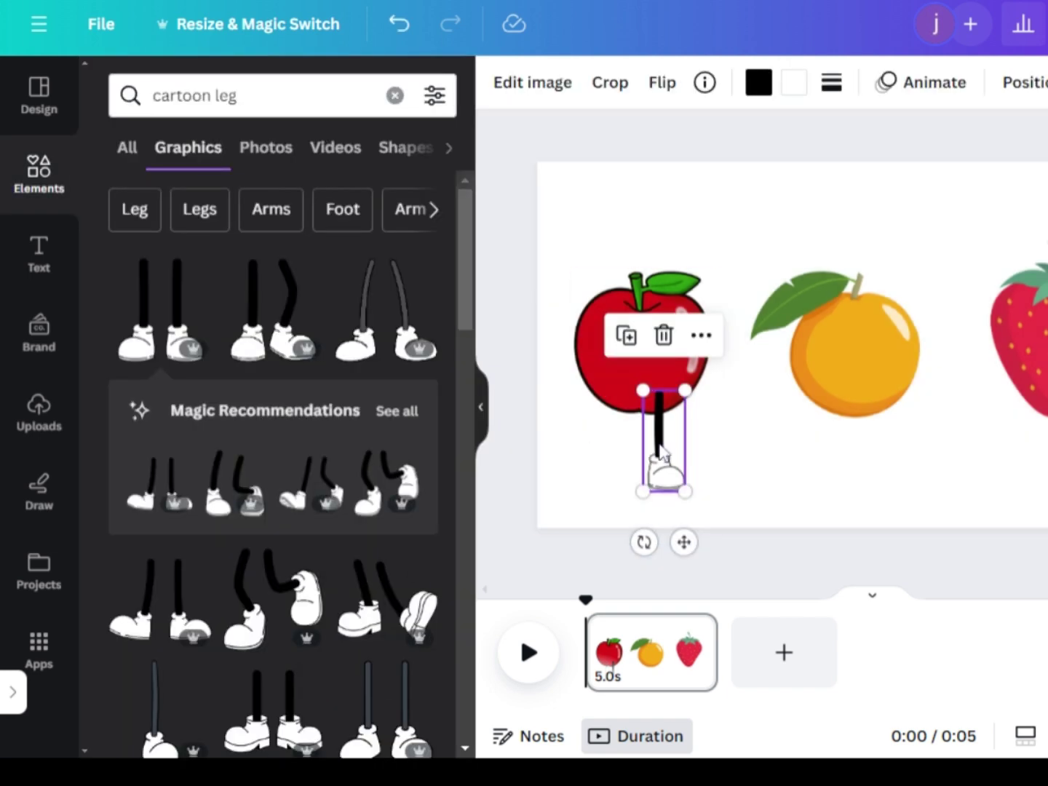
pyautogui.rightClick(661, 451)
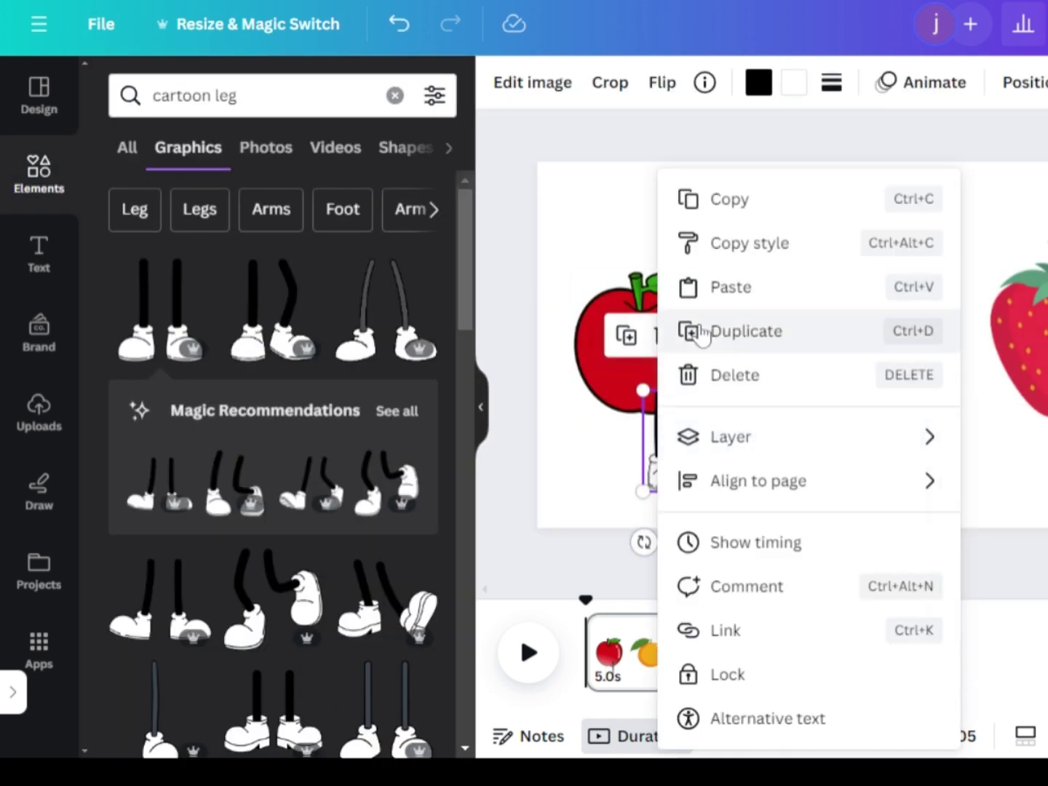
pyautogui.click(702, 332)
pyautogui.moveTo(671, 450); pyautogui.dragTo(619, 442)
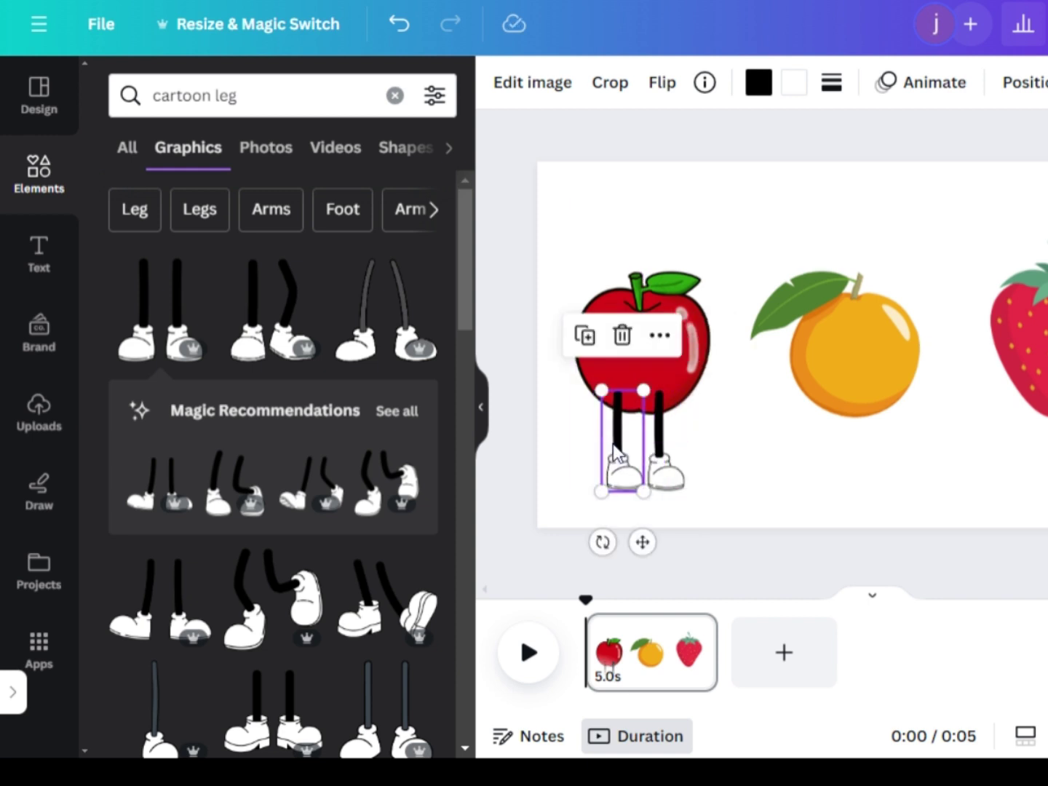
# - Send both legs backward so they sit behind the apple
pyautogui.rightClick(628, 460)
pyautogui.moveTo(542, 435)
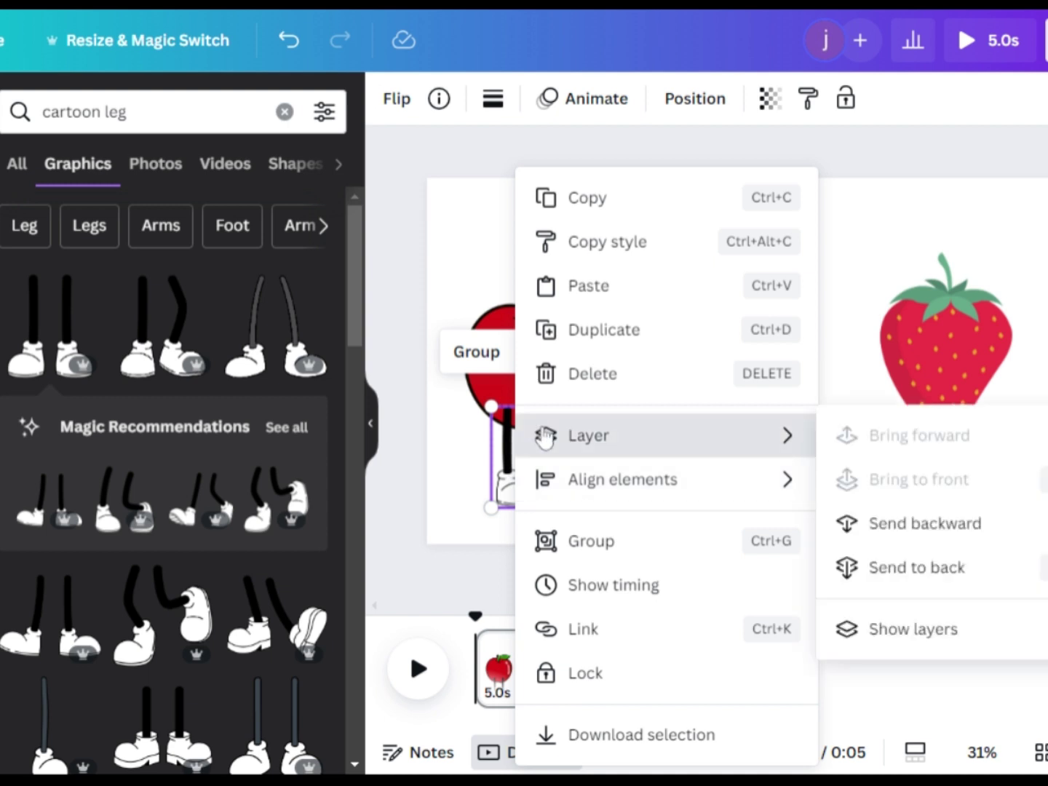
pyautogui.click(921, 522)
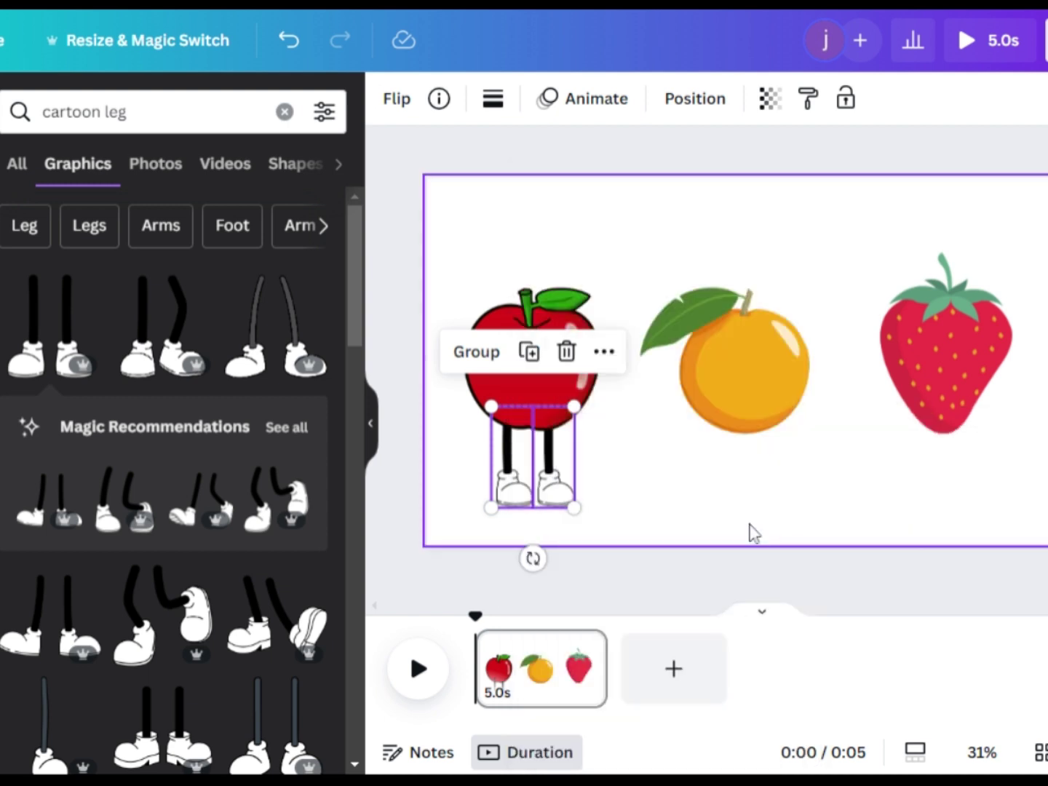
pyautogui.click(642, 494)
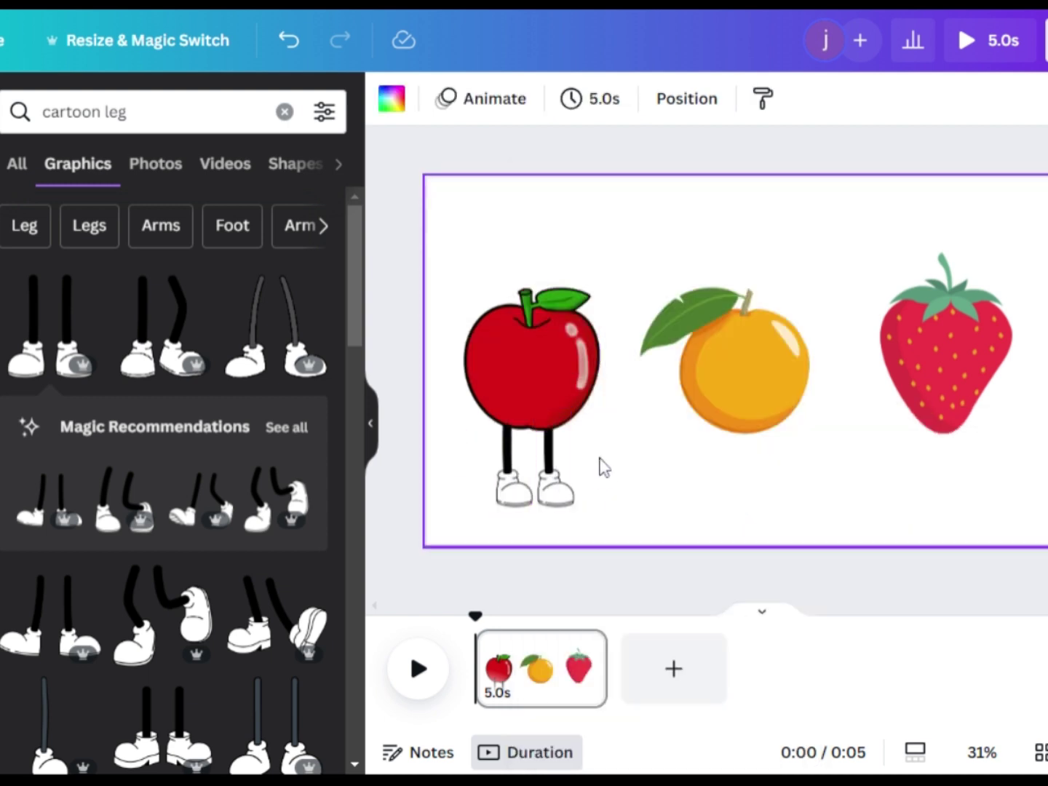
# - Change the elements search to "cartoon arm"
pyautogui.click(161, 112)
pyautogui.press('BackSpace')
pyautogui.press('BackSpace')
pyautogui.press('BackSpace')
pyautogui.press('BackSpace')
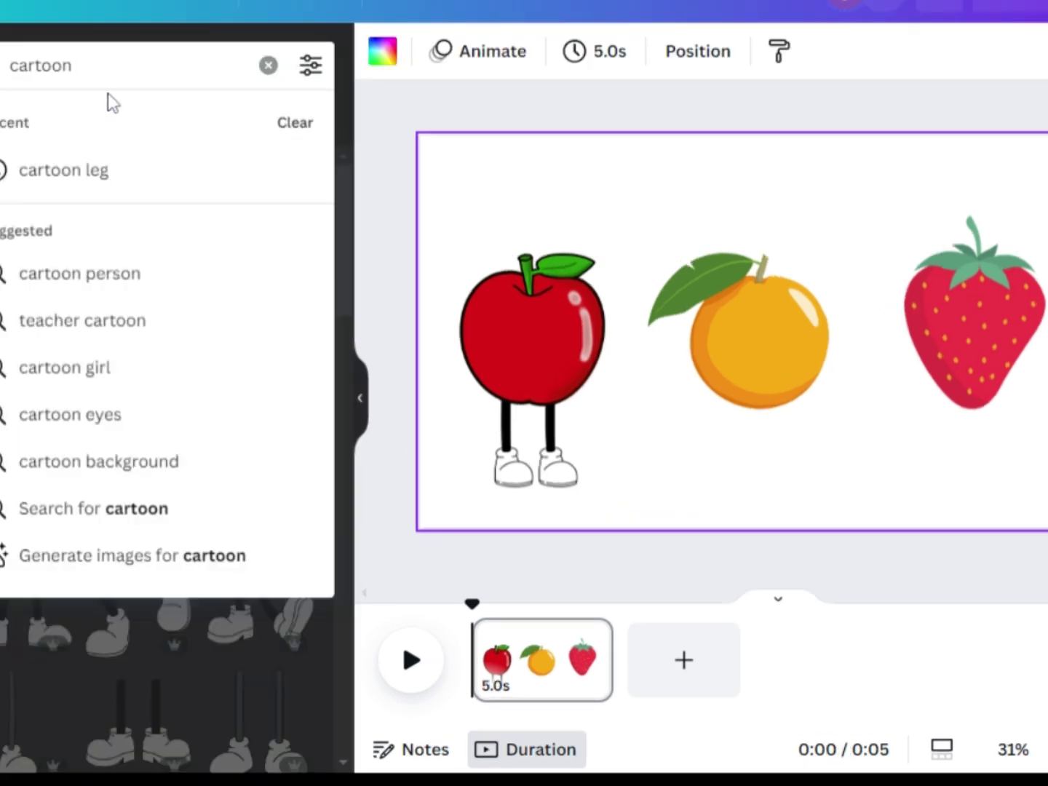
pyautogui.write('arm')
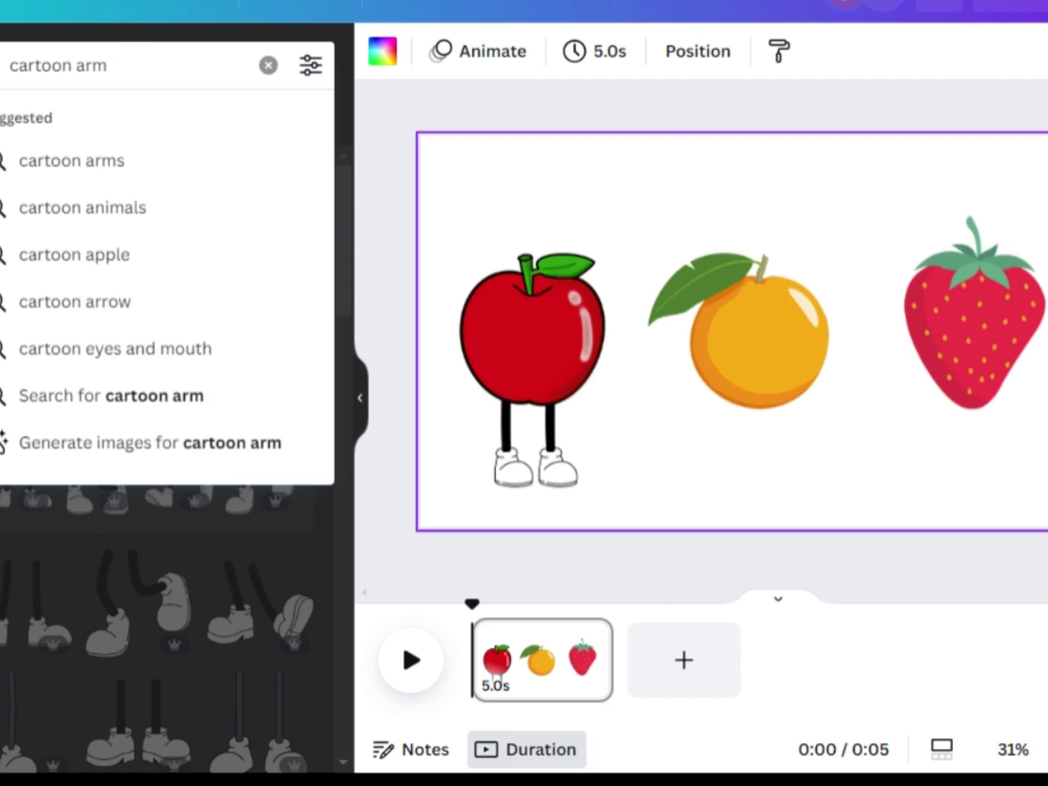
pyautogui.press('Return')
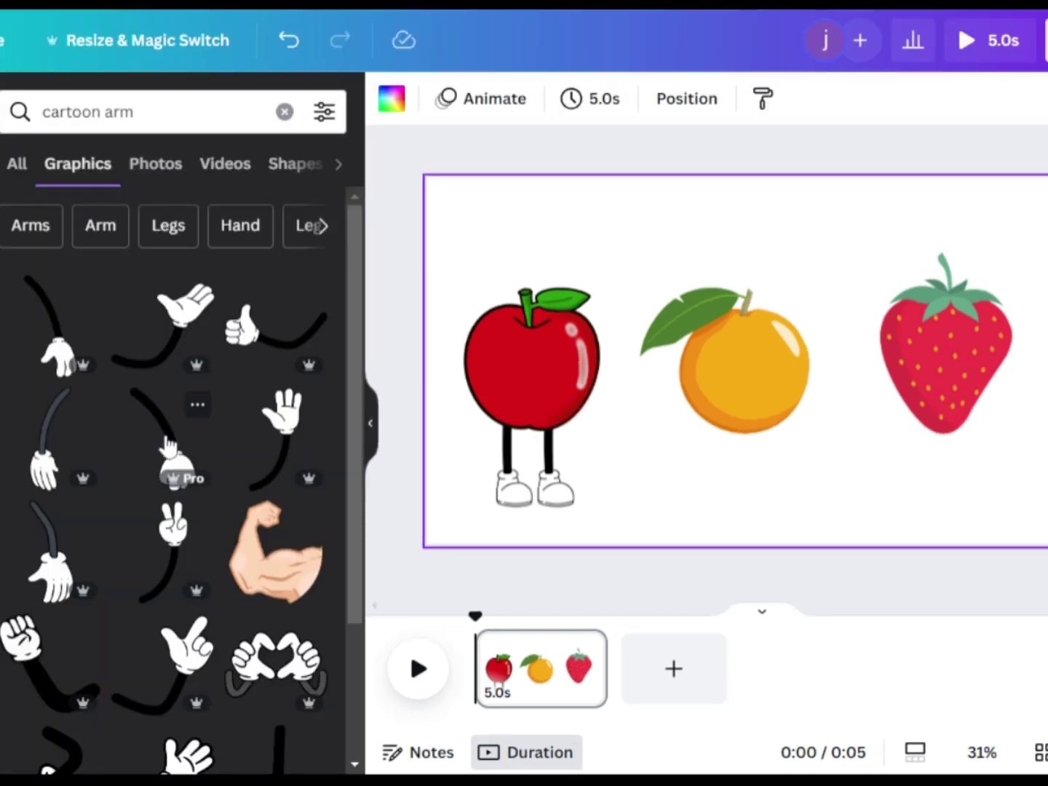
# - Add the black arm hanging down with an open white glove, shrink it and attach it to the apple's right side
pyautogui.scroll(-8, 284, 367)
pyautogui.scroll(6, 270, 373)
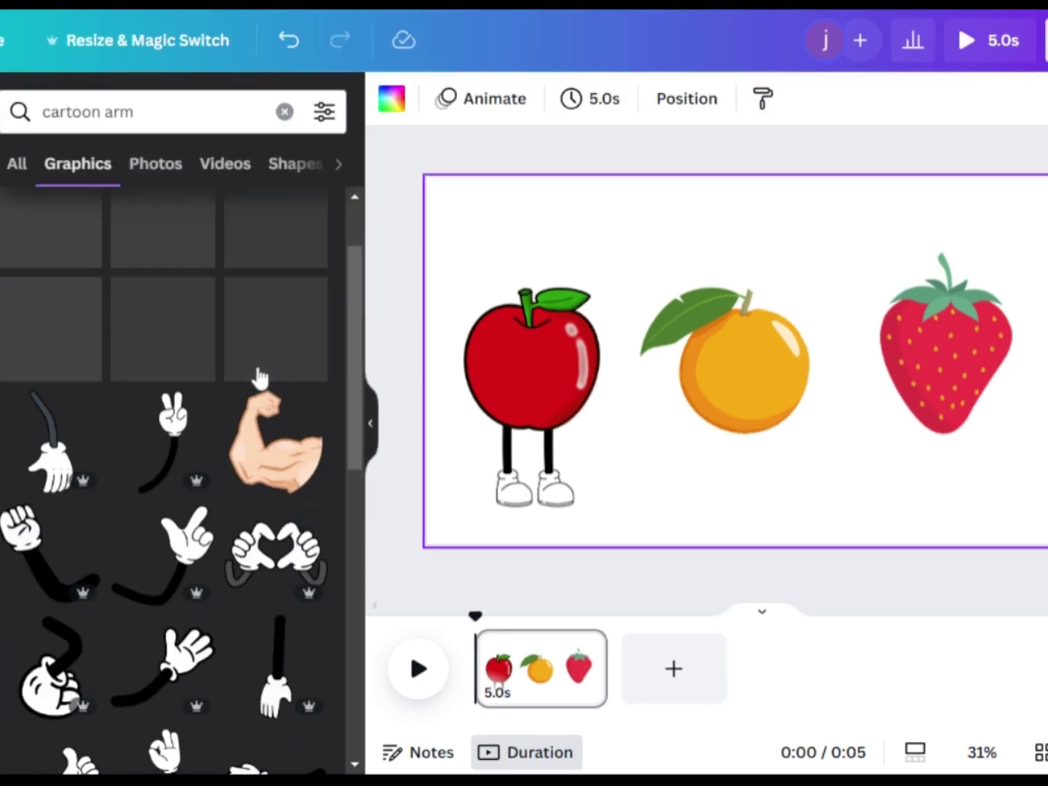
pyautogui.scroll(2, 260, 377)
pyautogui.click(64, 360)
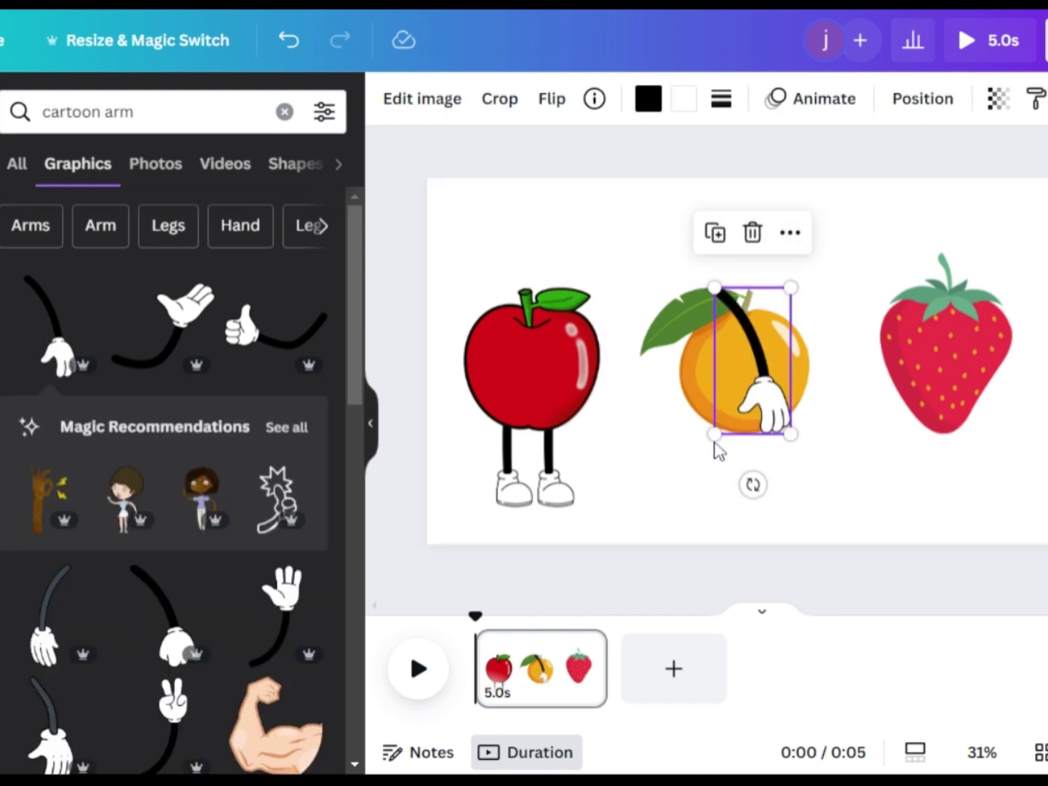
pyautogui.moveTo(714, 434); pyautogui.dragTo(742, 383)
pyautogui.moveTo(770, 344); pyautogui.dragTo(615, 423)
# - Duplicate the arm, flip the copy horizontally and attach it to the apple's left side
pyautogui.rightClick(610, 408)
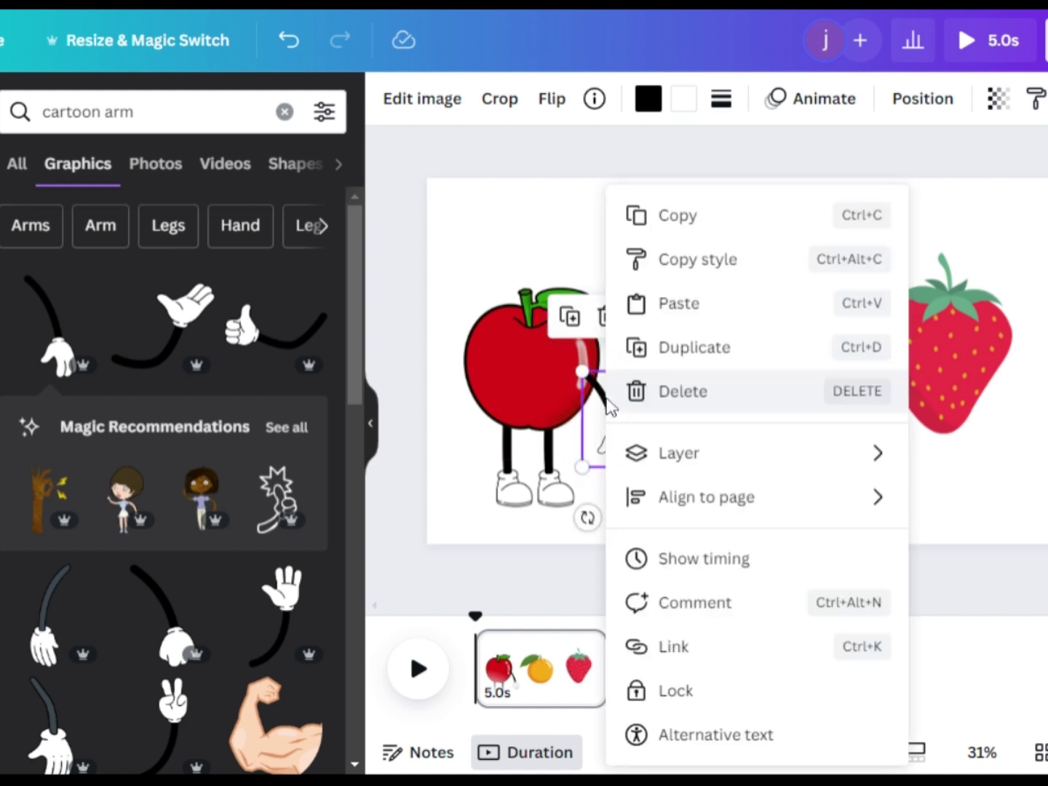
pyautogui.click(633, 351)
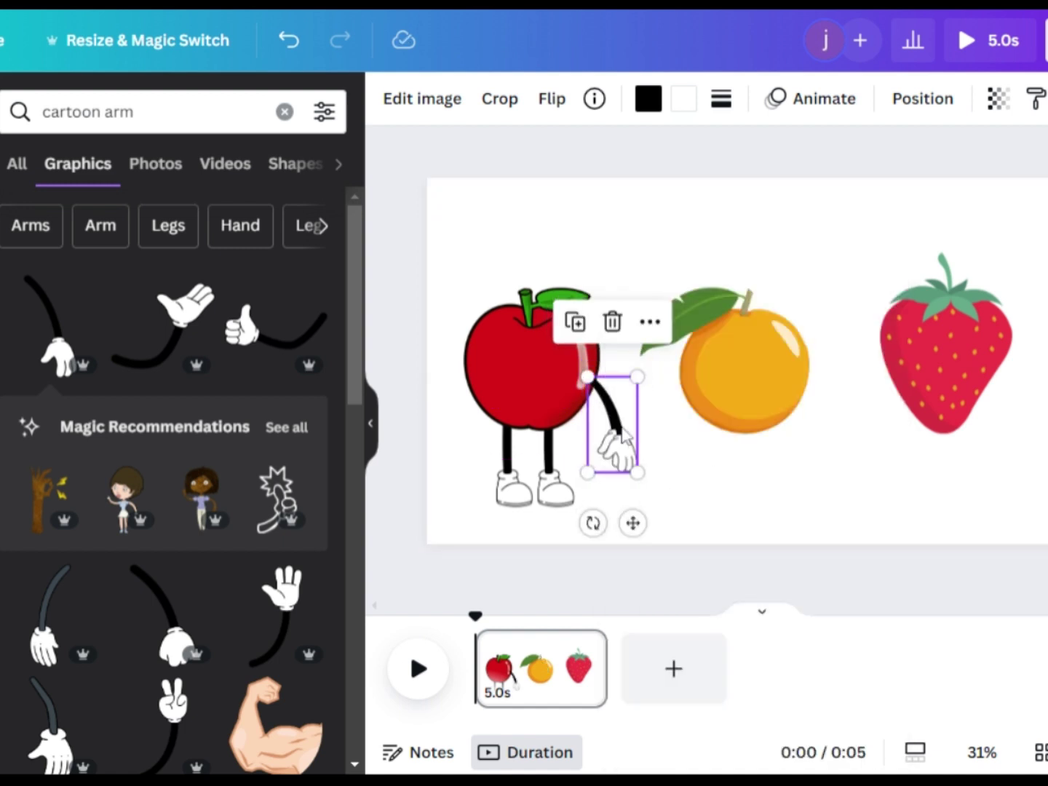
pyautogui.moveTo(623, 437); pyautogui.dragTo(476, 424)
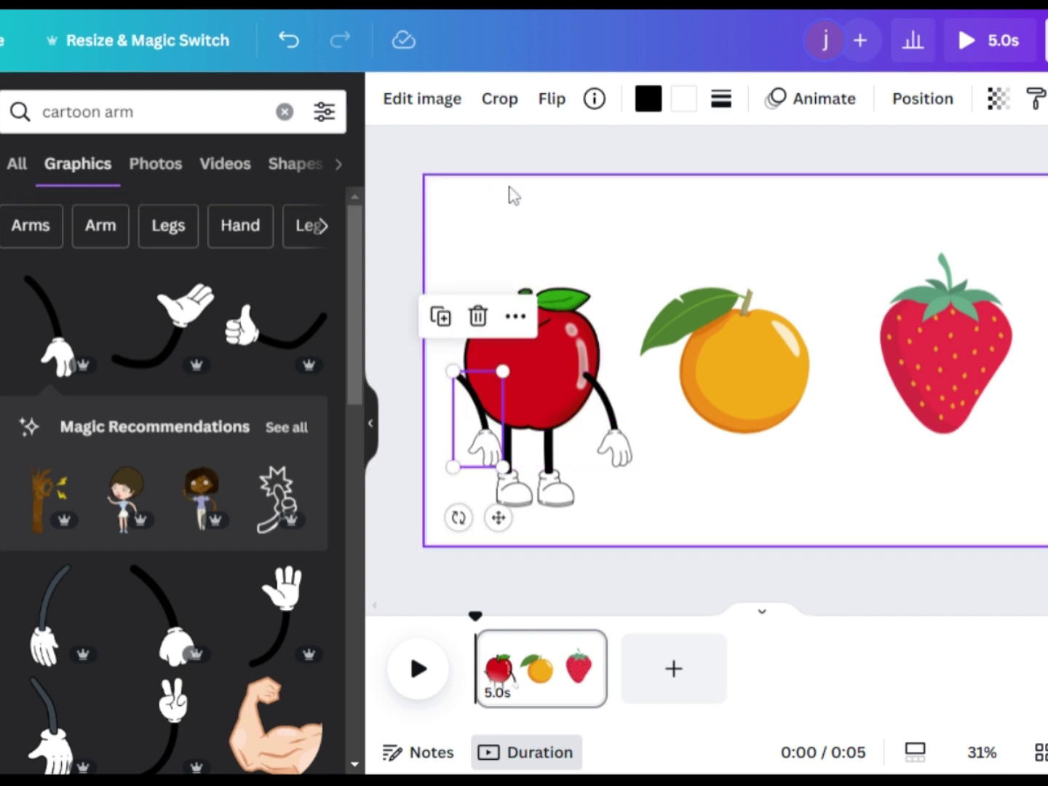
pyautogui.click(554, 108)
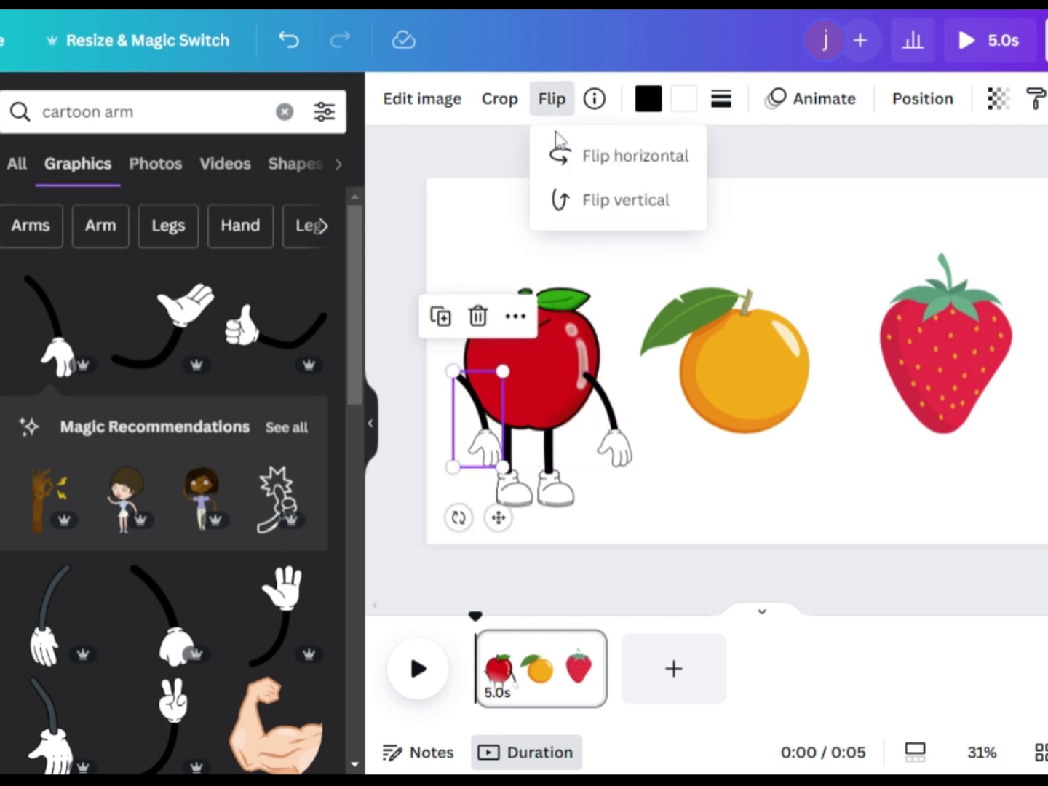
pyautogui.click(562, 166)
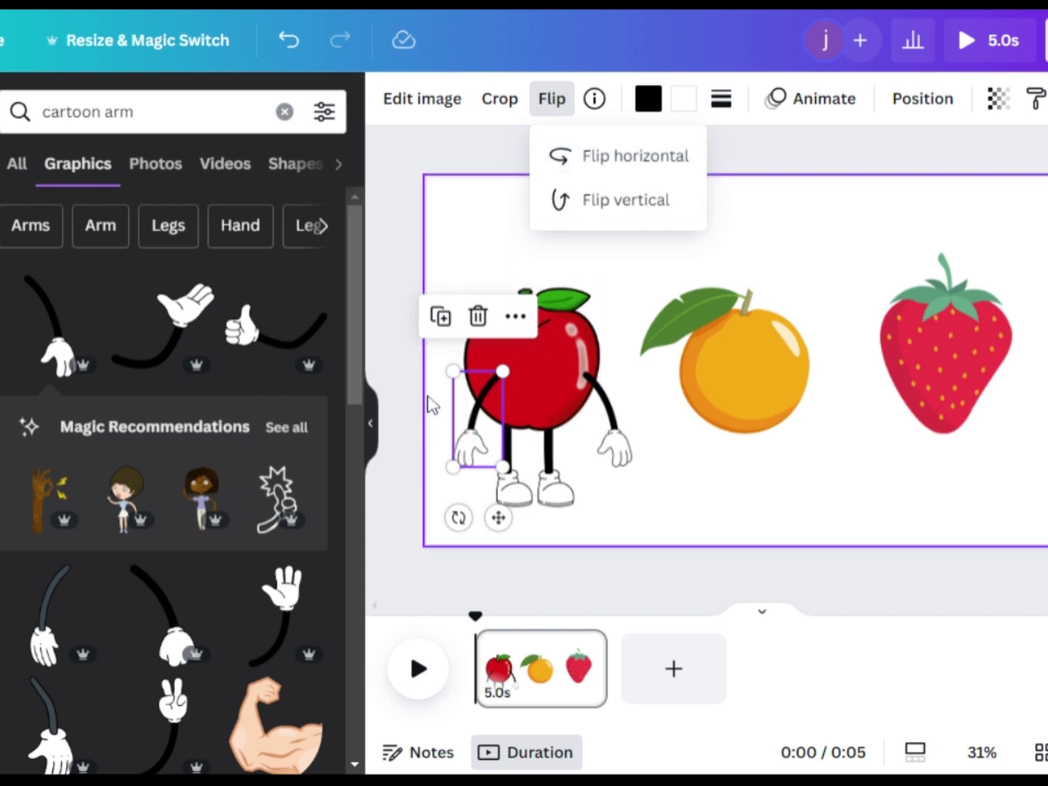
pyautogui.moveTo(474, 426); pyautogui.dragTo(448, 409)
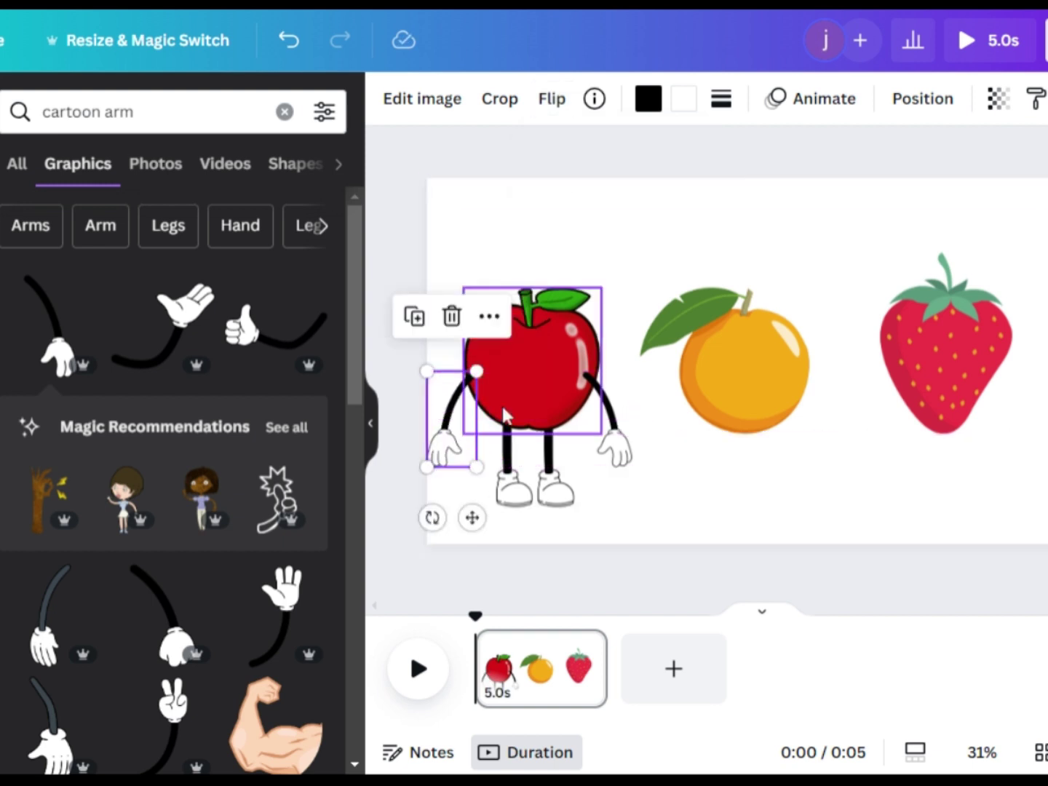
# - Send both arms backward so they sit behind the apple
pyautogui.rightClick(598, 437)
pyautogui.moveTo(659, 456)
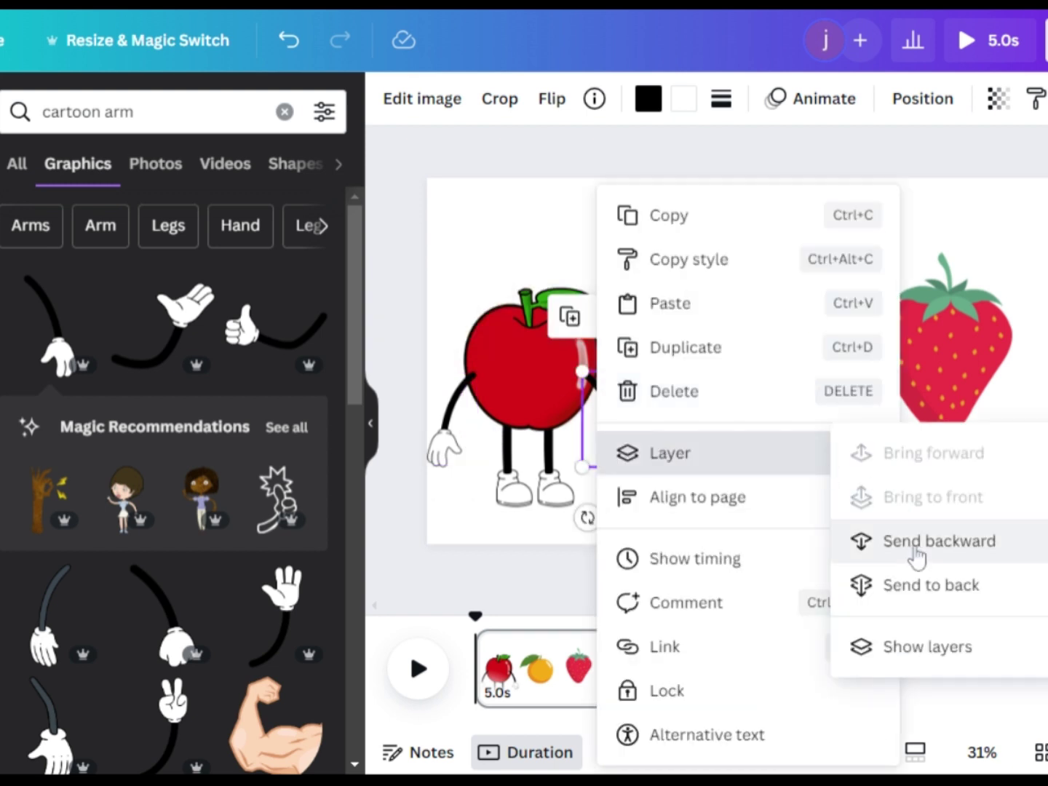
pyautogui.click(914, 542)
pyautogui.click(456, 422)
pyautogui.rightClick(457, 429)
pyautogui.moveTo(520, 460)
pyautogui.click(837, 540)
pyautogui.click(437, 435)
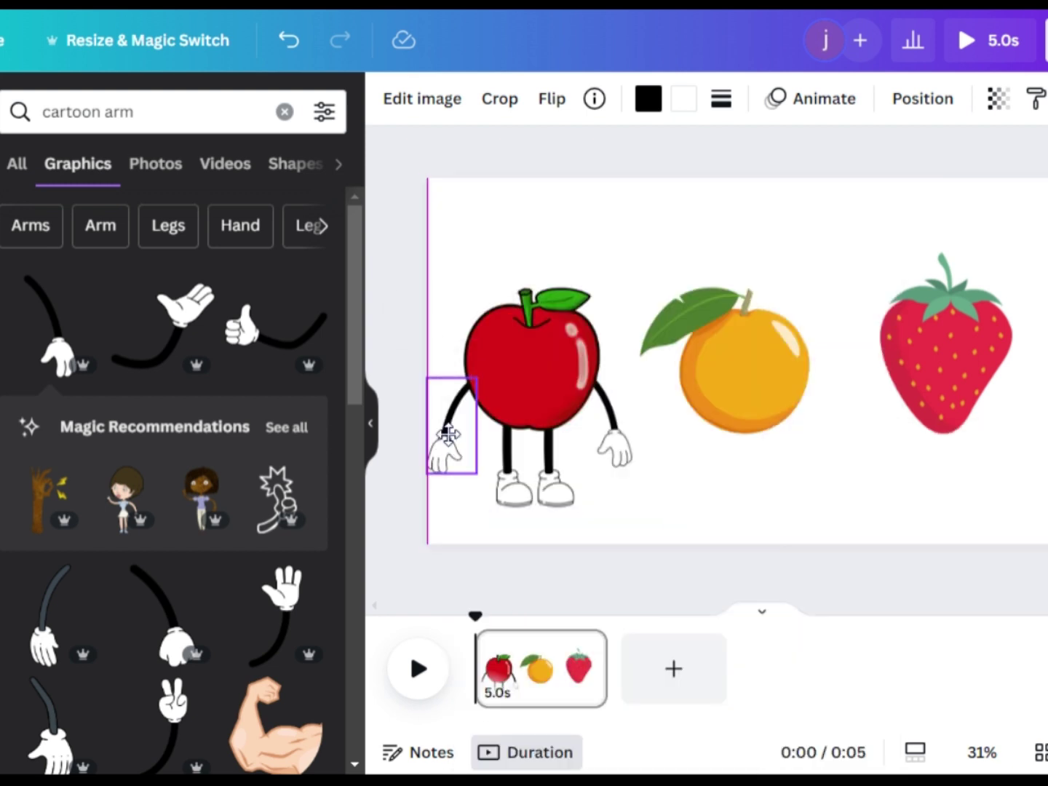
pyautogui.click(412, 529)
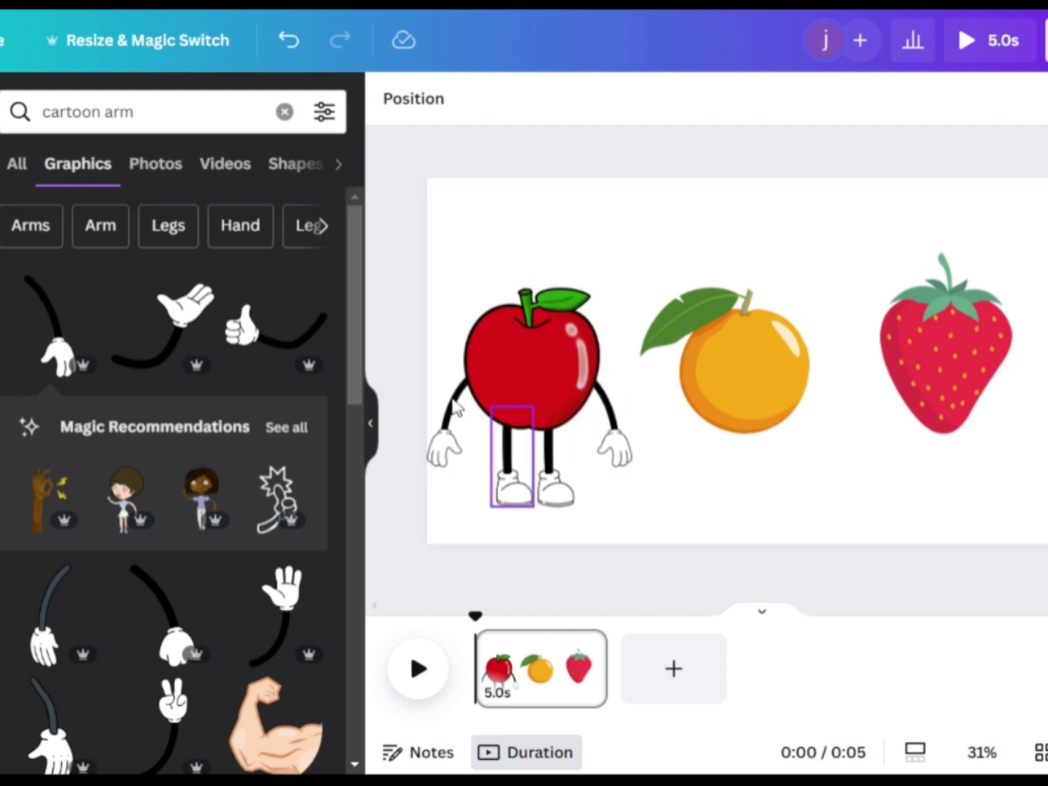
# - Change the elements search to "cartoon face"
pyautogui.click(152, 111)
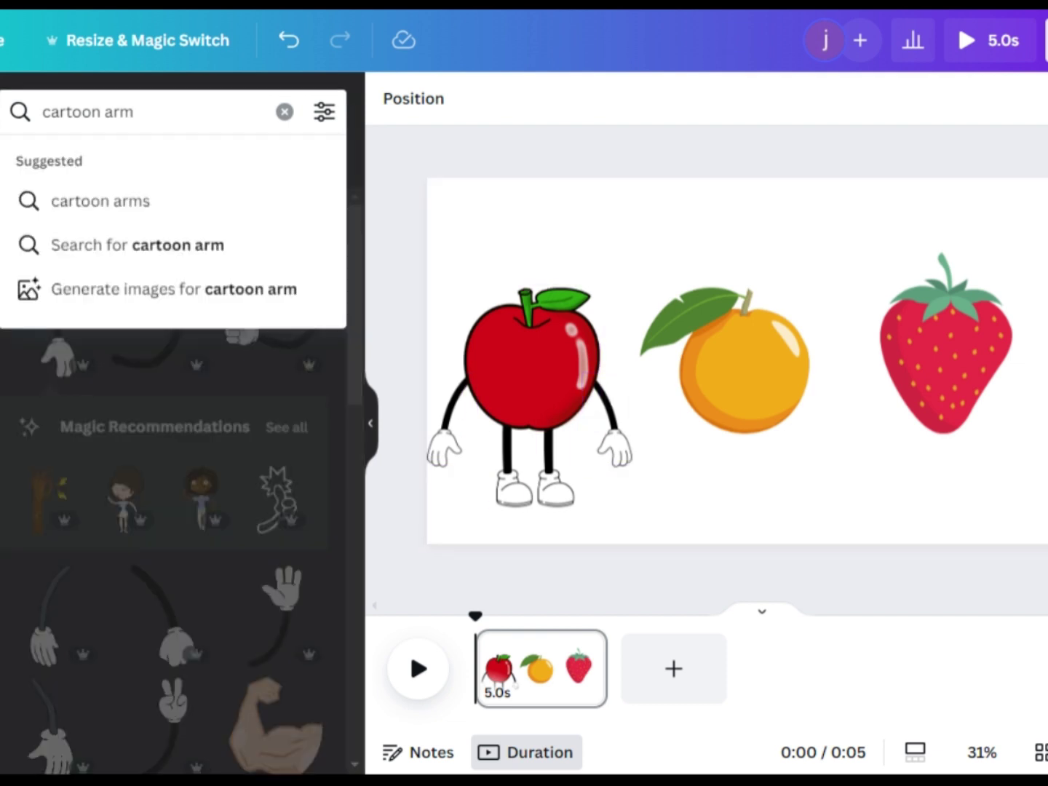
pyautogui.write('fg')
pyautogui.press('BackSpace')
pyautogui.press('BackSpace')
pyautogui.press('BackSpace')
pyautogui.press('BackSpace')
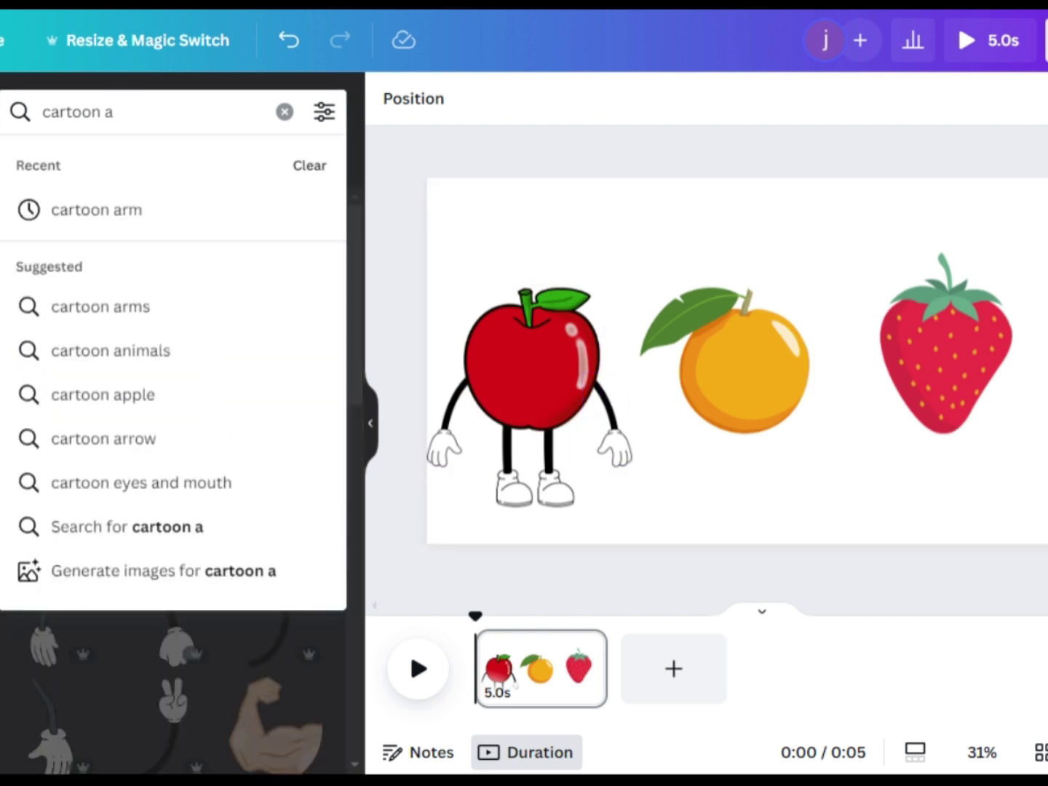
pyautogui.press('BackSpace')
pyautogui.write('face')
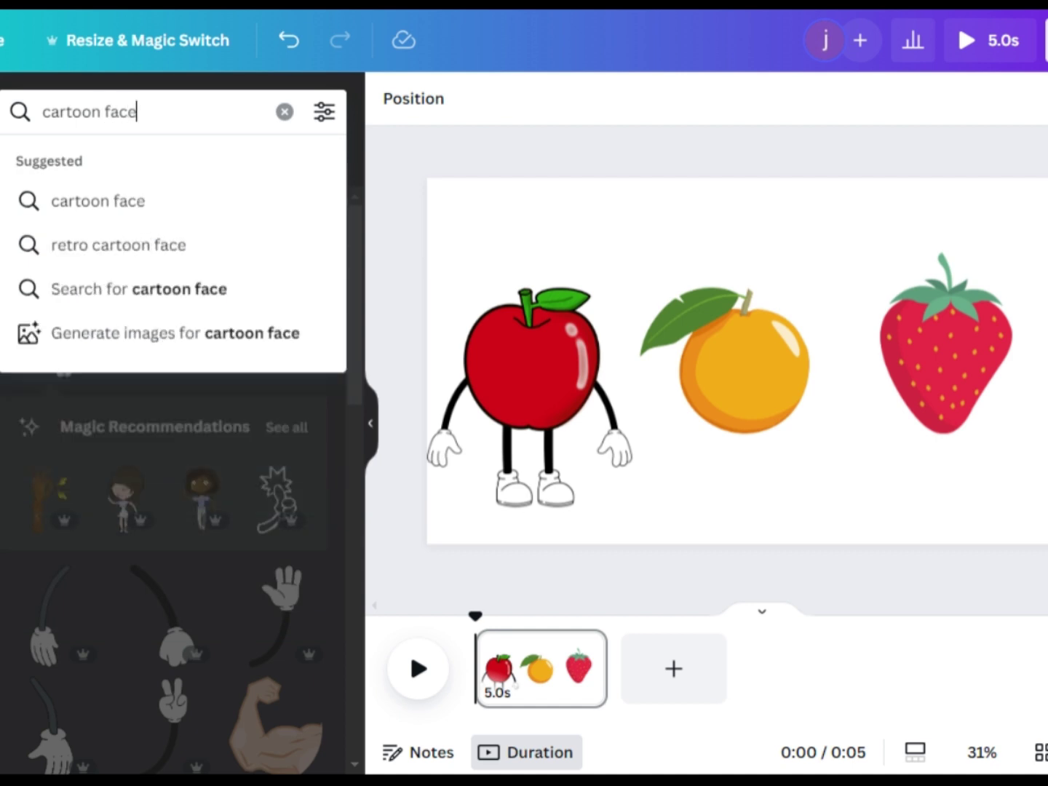
pyautogui.press('Return')
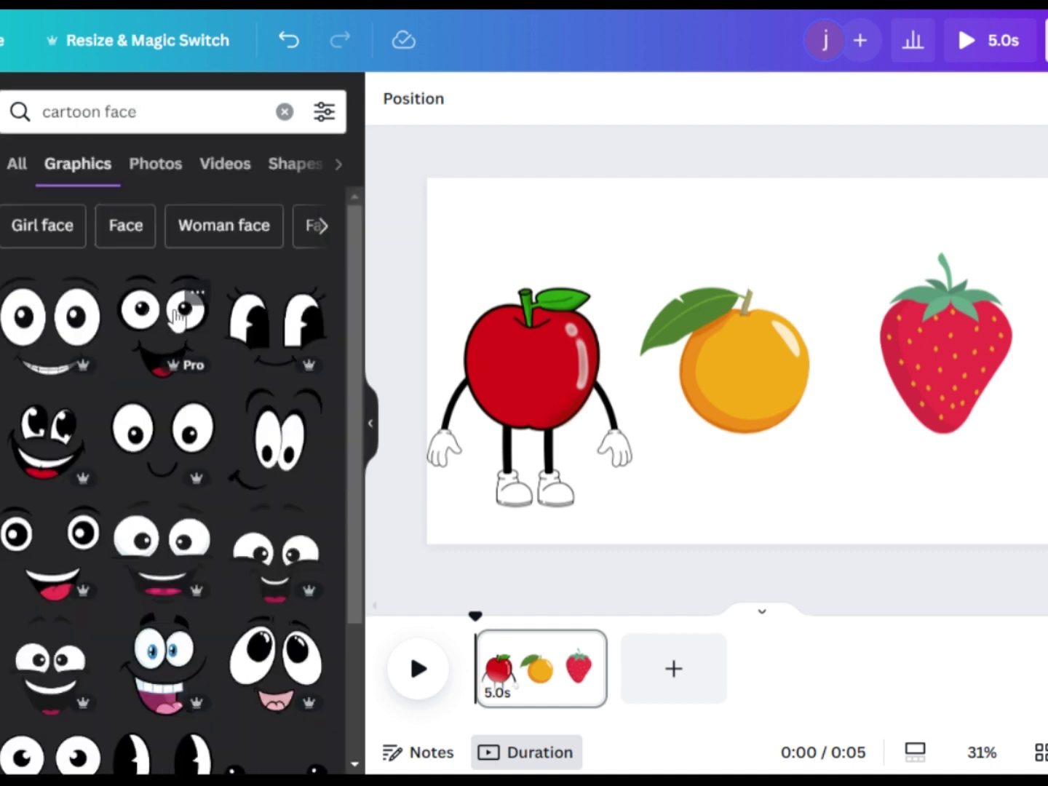
# - Add the face with wide-set round eyes and an open smiling mouth, shrink it and center it on the apple
pyautogui.scroll(-3, 246, 481)
pyautogui.scroll(-3, 247, 480)
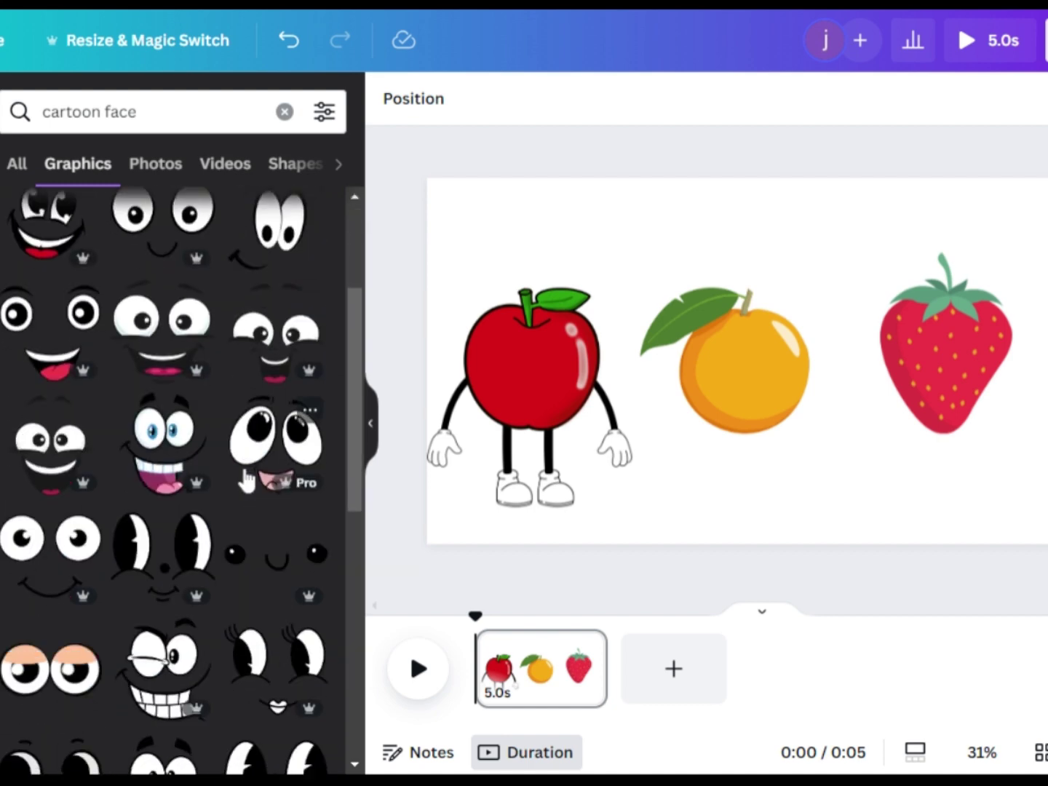
pyautogui.scroll(6, 245, 481)
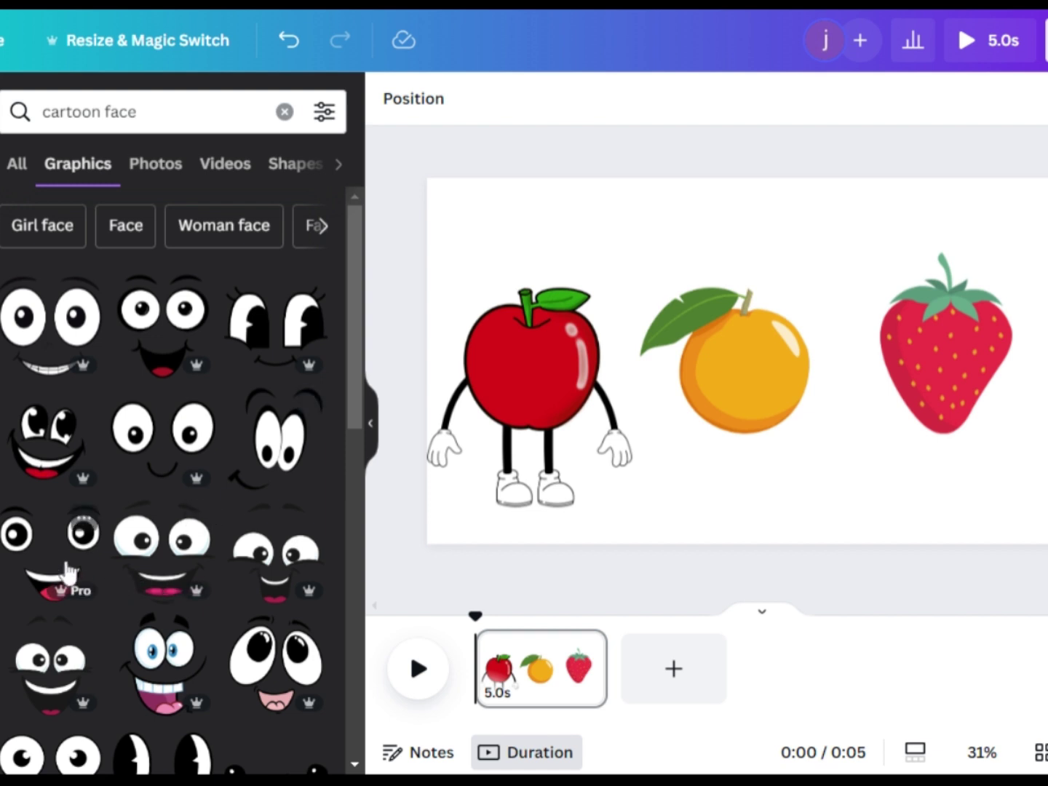
pyautogui.click(72, 575)
pyautogui.moveTo(678, 436); pyautogui.dragTo(733, 382)
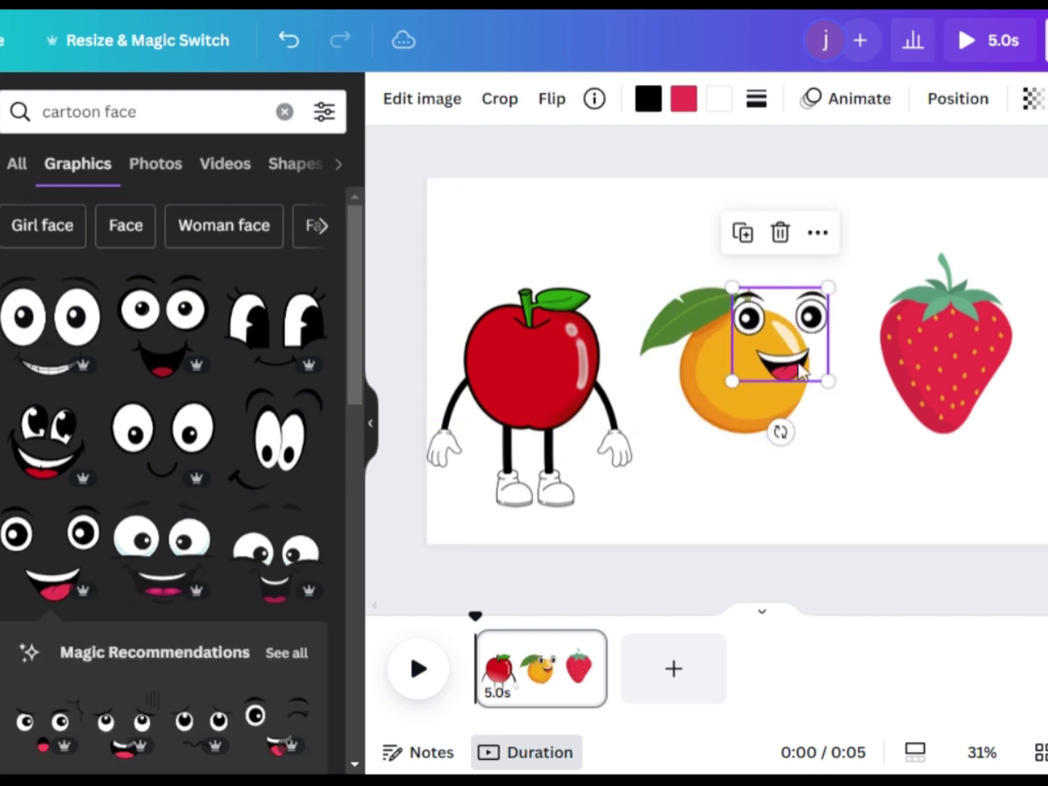
pyautogui.moveTo(770, 342); pyautogui.dragTo(527, 368)
pyautogui.moveTo(484, 417); pyautogui.dragTo(534, 391)
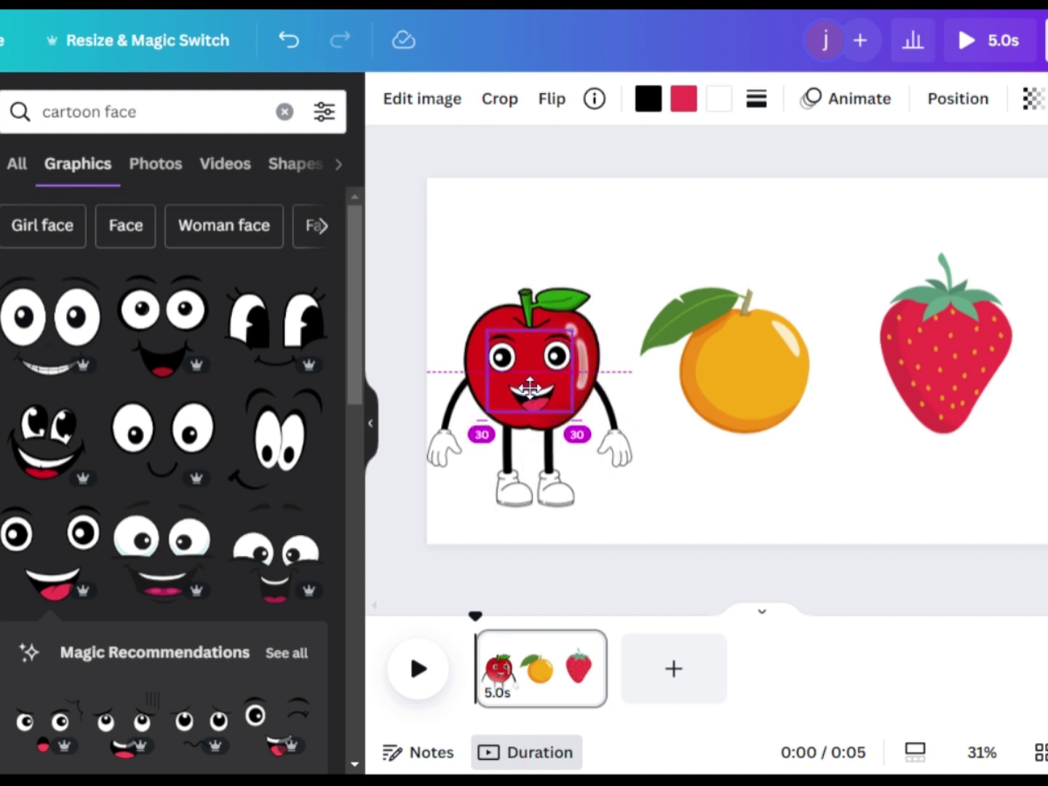
# - Copy all the apple character's parts, paste them and position the copy over the orange
pyautogui.click(488, 240)
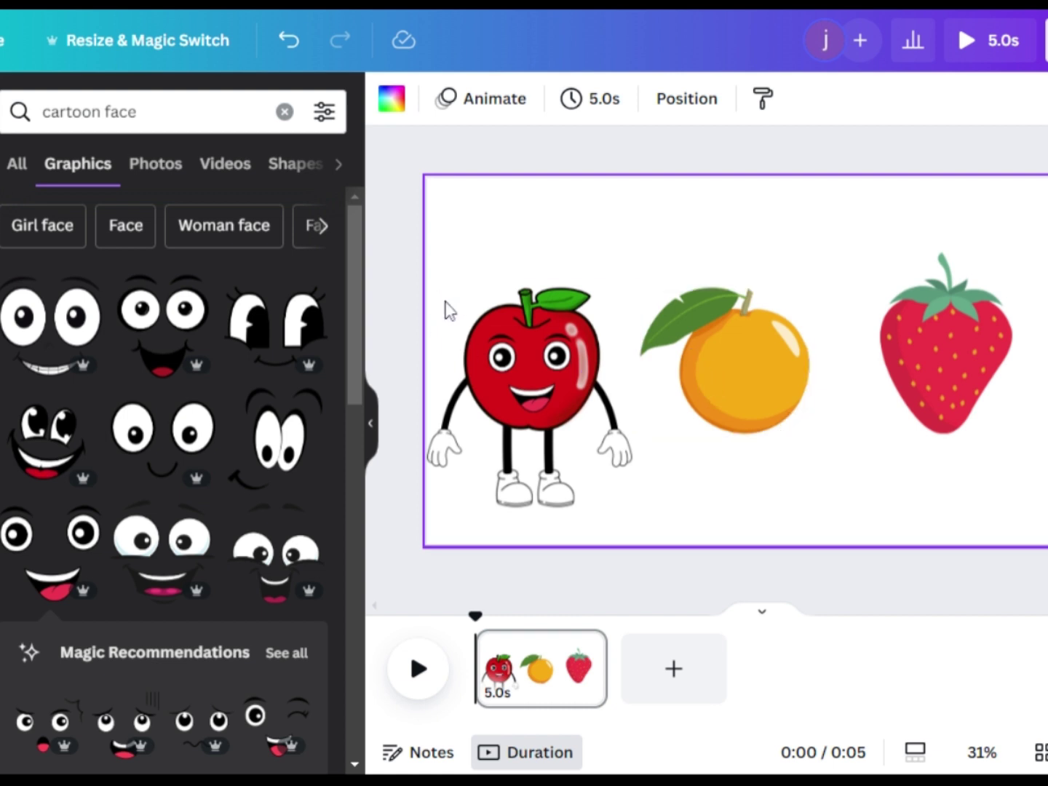
pyautogui.moveTo(445, 301); pyautogui.dragTo(645, 495)
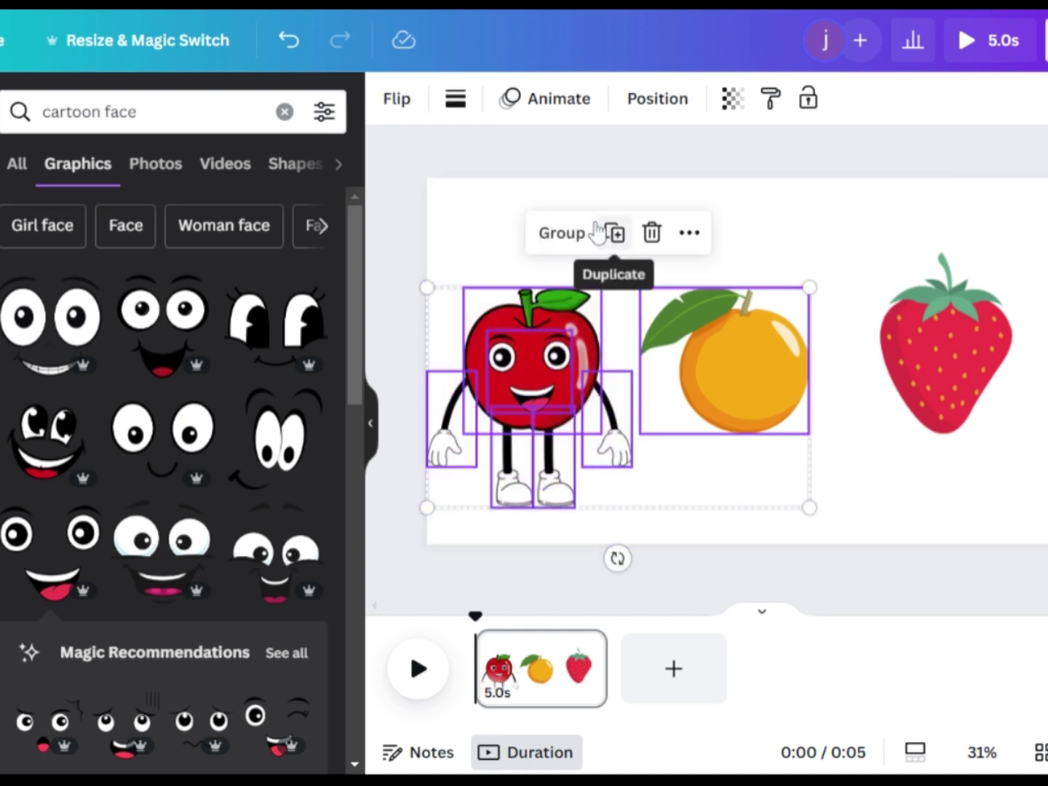
pyautogui.click(509, 217)
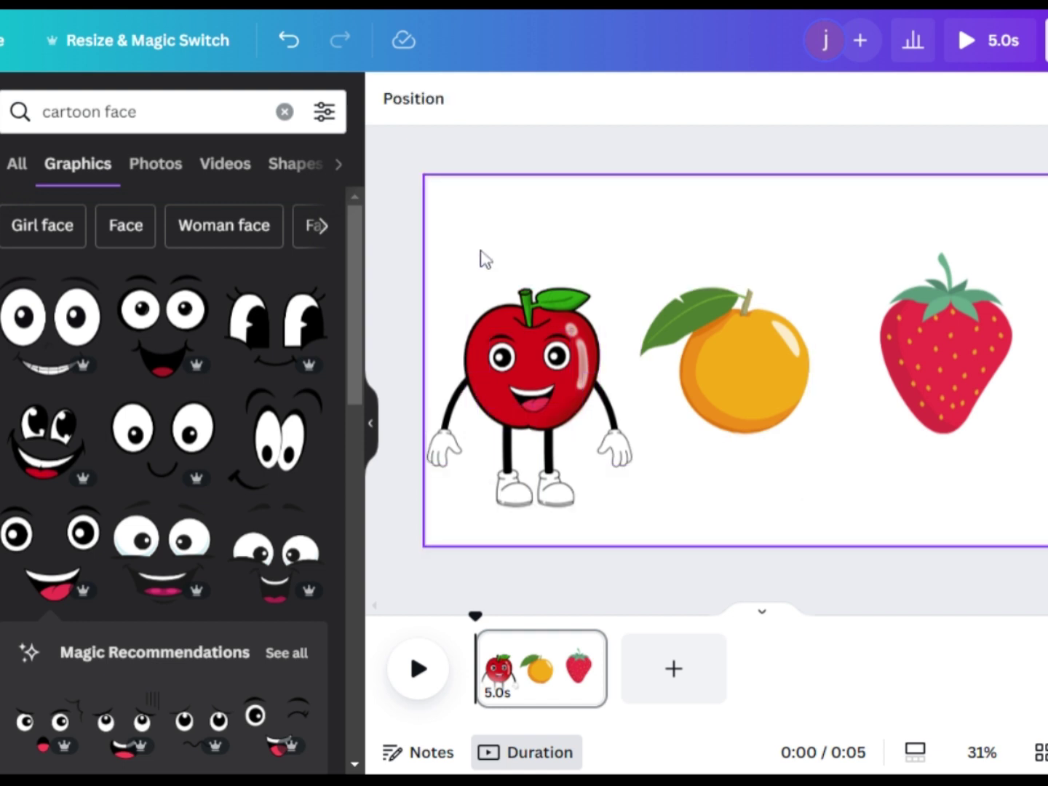
pyautogui.moveTo(451, 275); pyautogui.dragTo(614, 486)
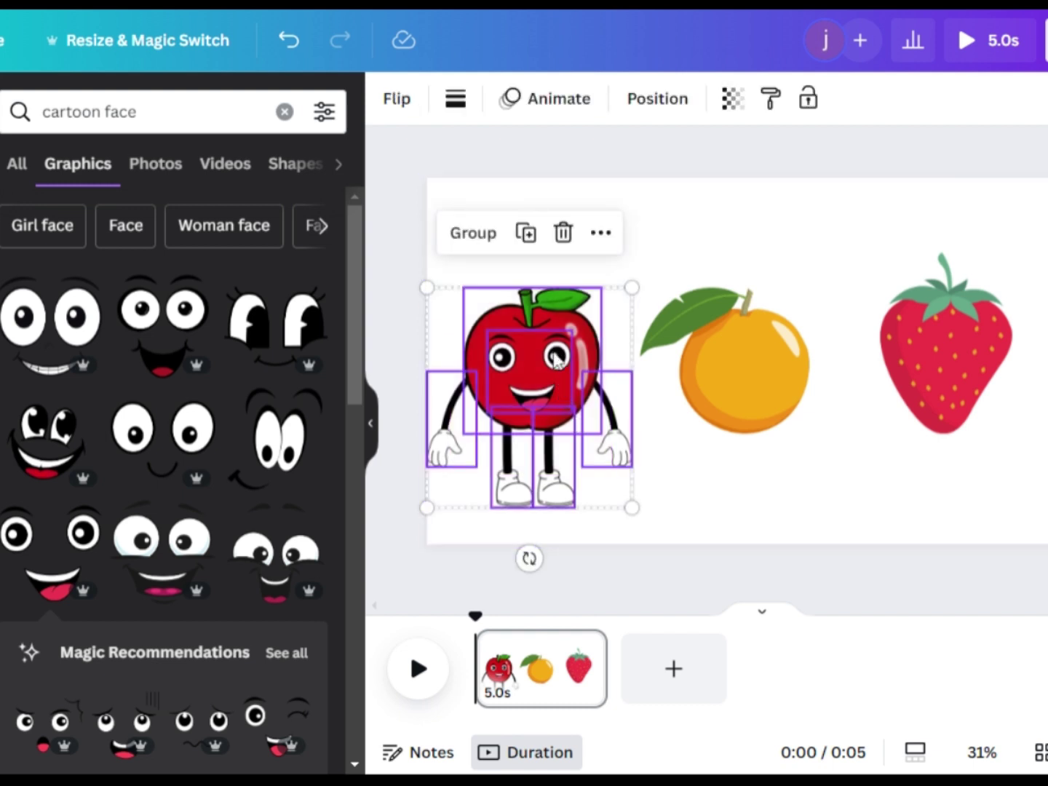
pyautogui.rightClick(554, 358)
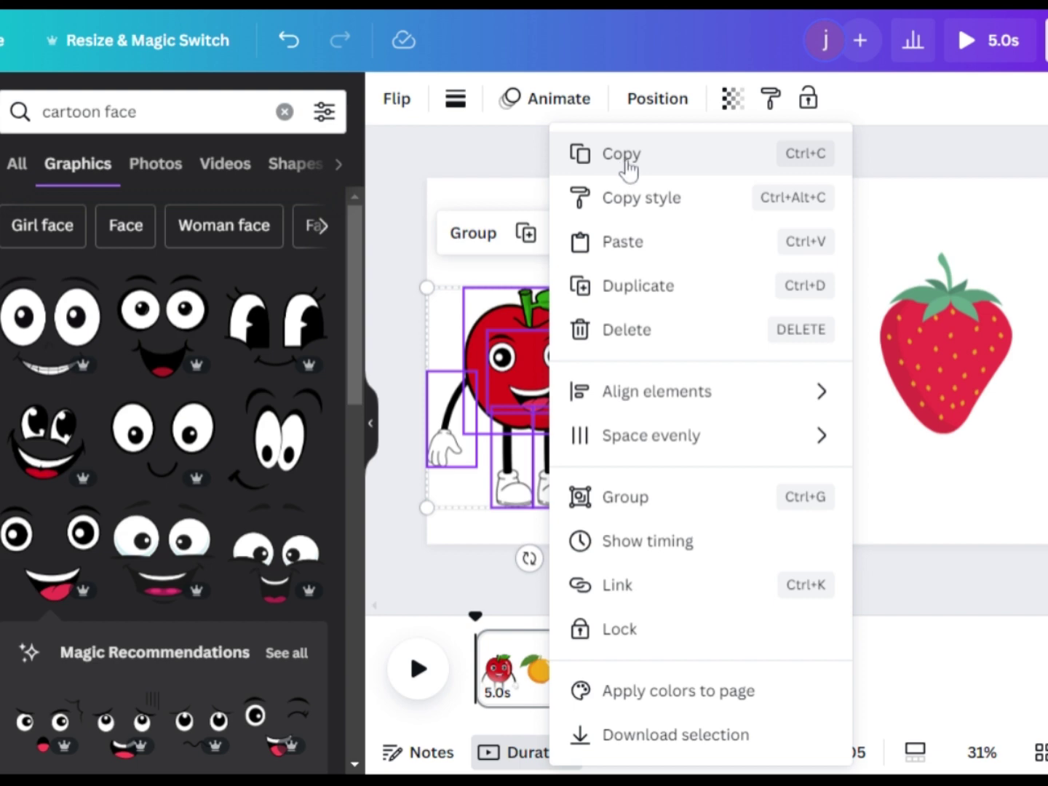
pyautogui.click(628, 167)
pyautogui.rightClick(728, 372)
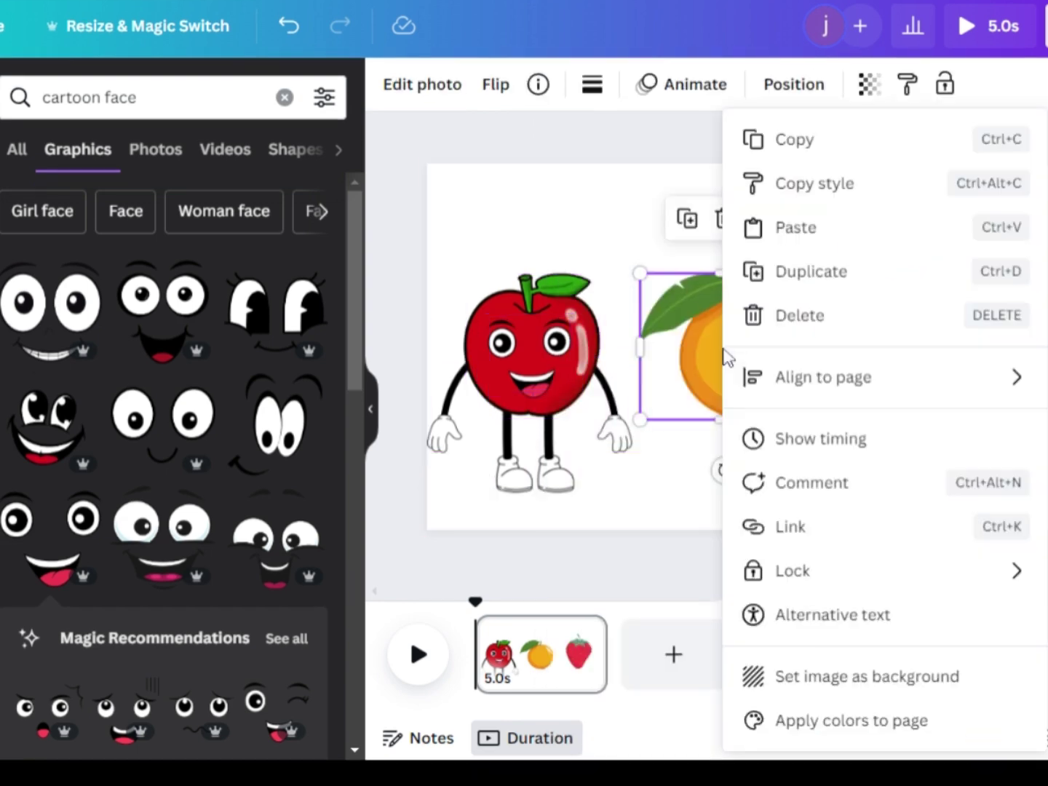
pyautogui.click(794, 229)
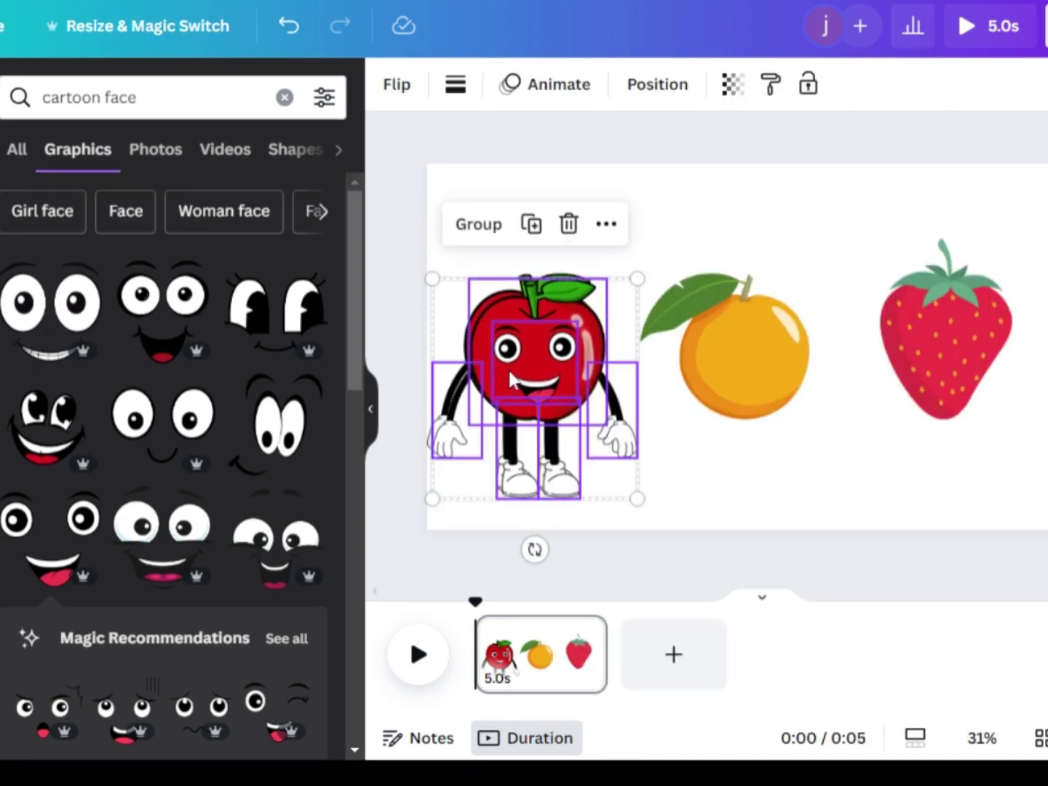
pyautogui.moveTo(512, 381); pyautogui.dragTo(740, 357)
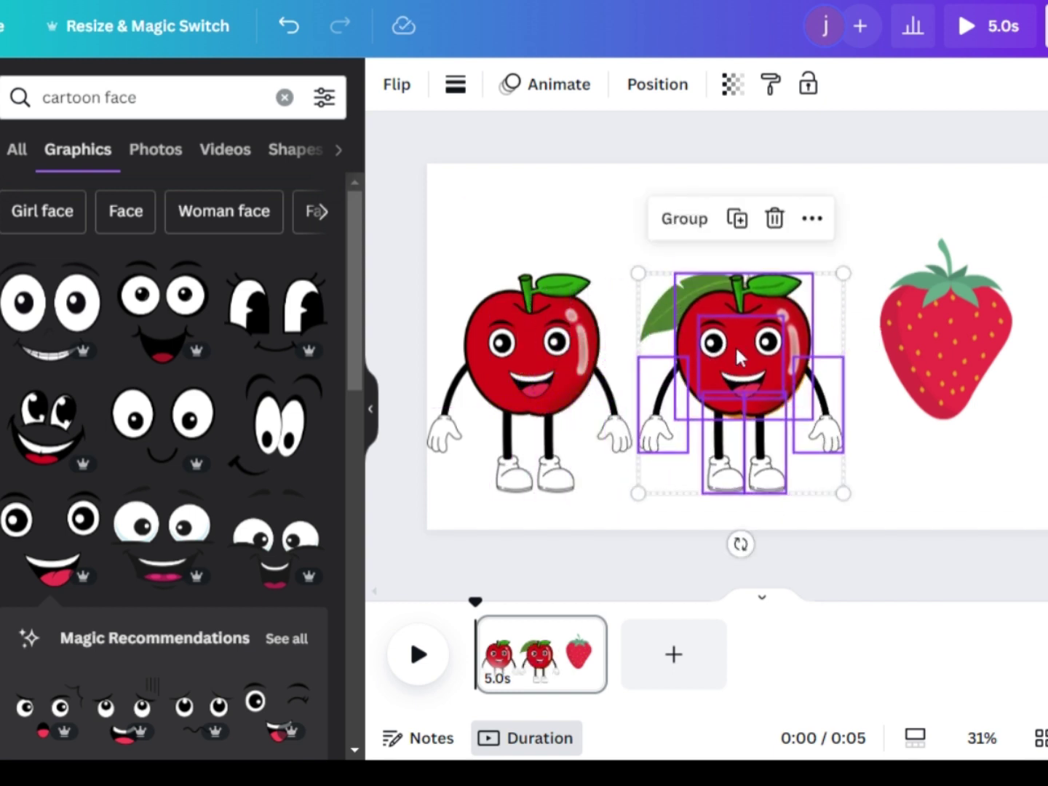
# - Delete the copied apple body over the orange, and send the copied arms and legs behind the orange
pyautogui.click(756, 306)
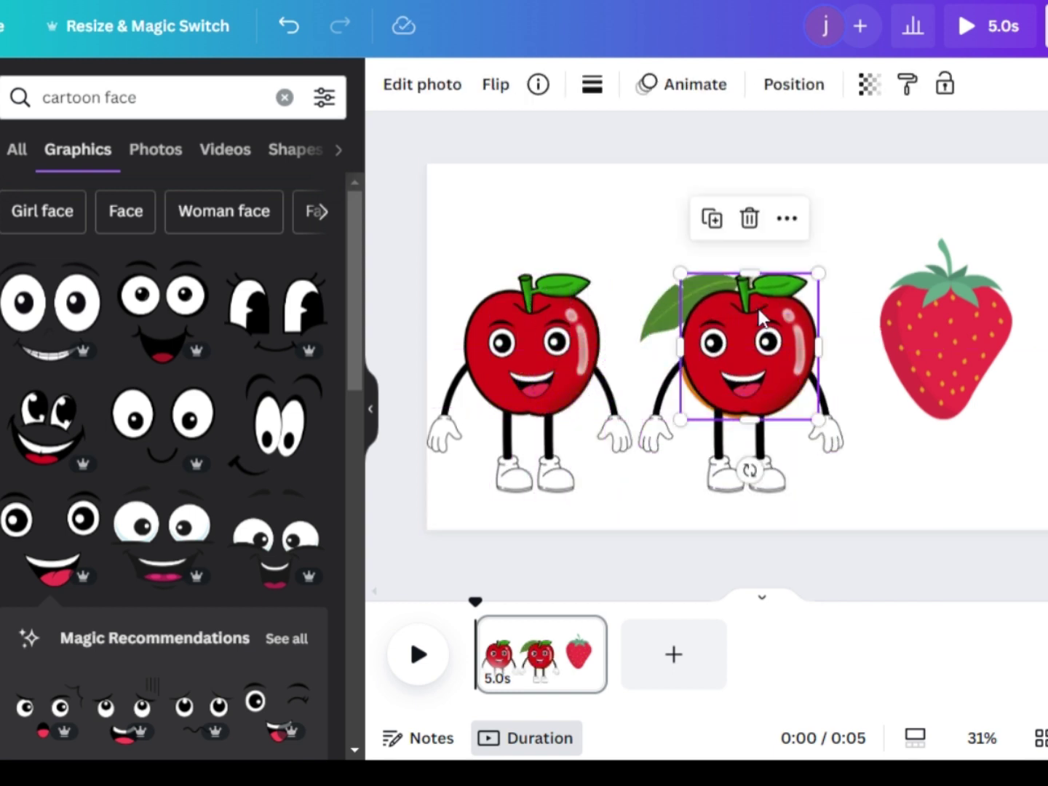
pyautogui.click(749, 218)
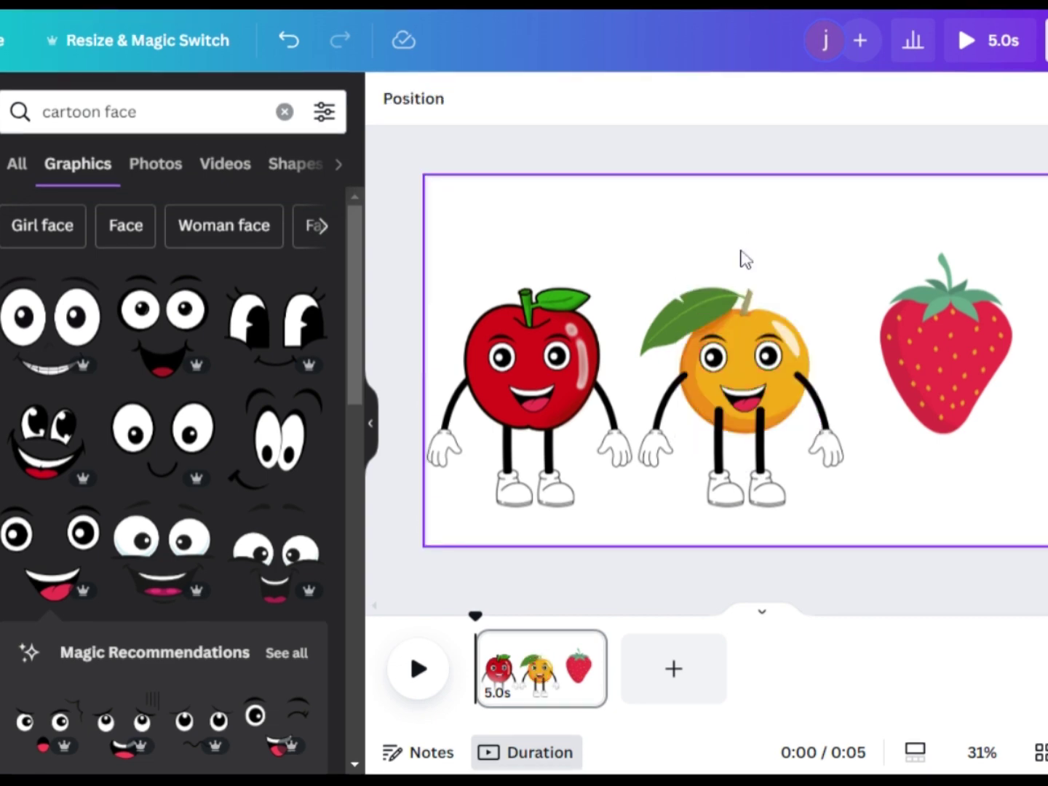
pyautogui.rightClick(807, 405)
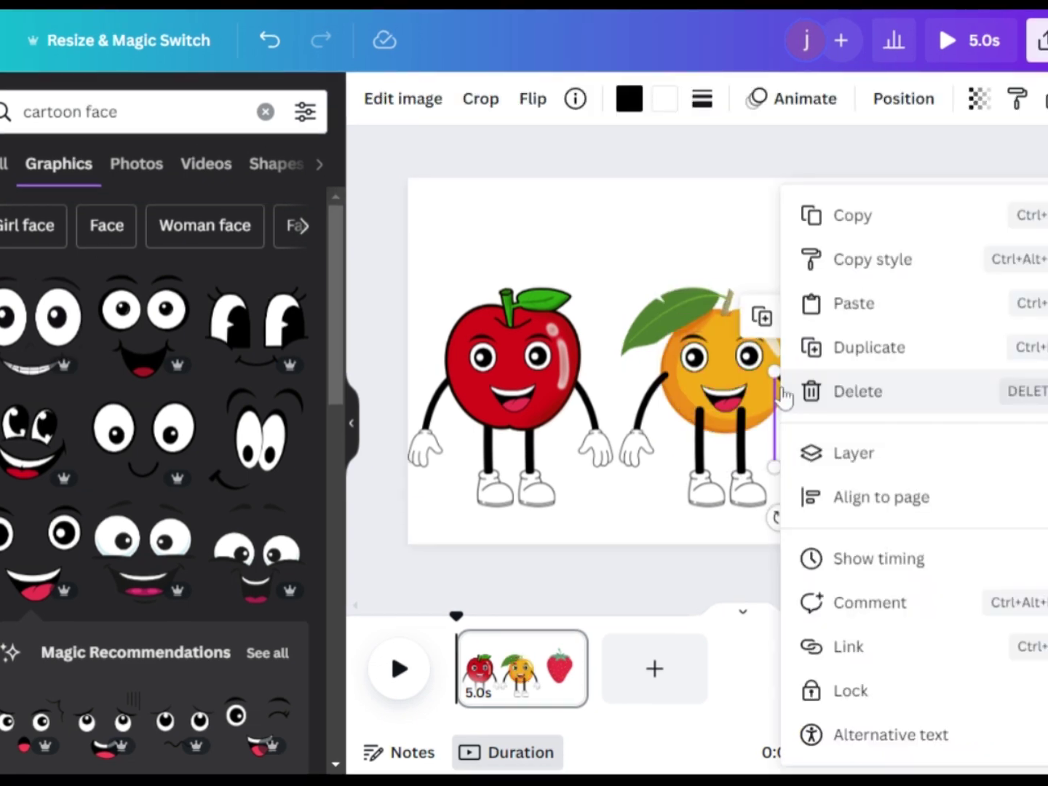
pyautogui.moveTo(741, 464)
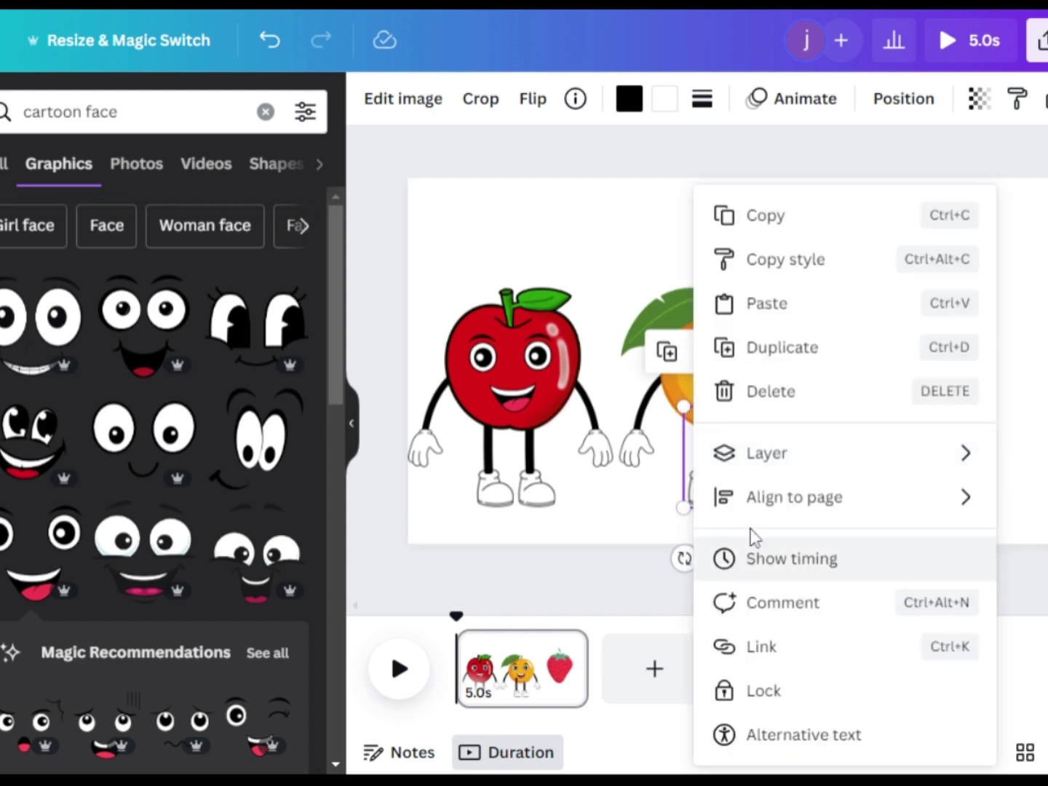
pyautogui.click(561, 248)
pyautogui.click(645, 425)
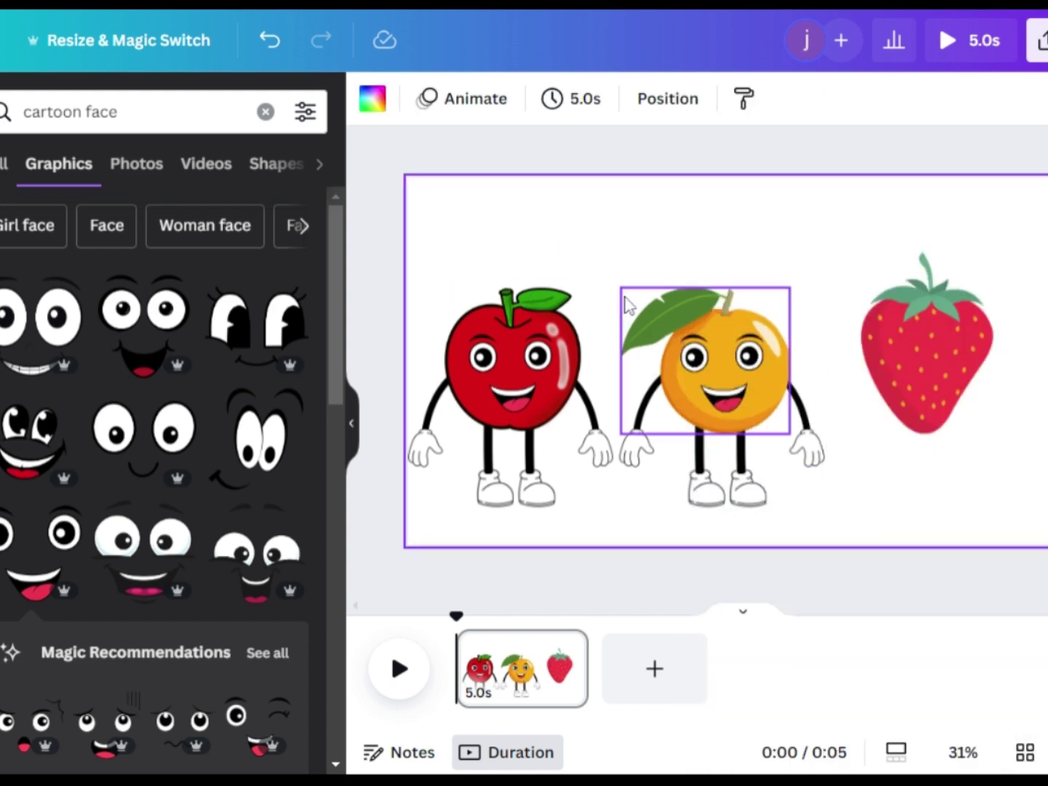
# - Move the whole orange character slightly right and up, and raise the whole apple character to the same level
pyautogui.moveTo(626, 305); pyautogui.dragTo(762, 435)
pyautogui.rightClick(794, 429)
pyautogui.click(795, 434)
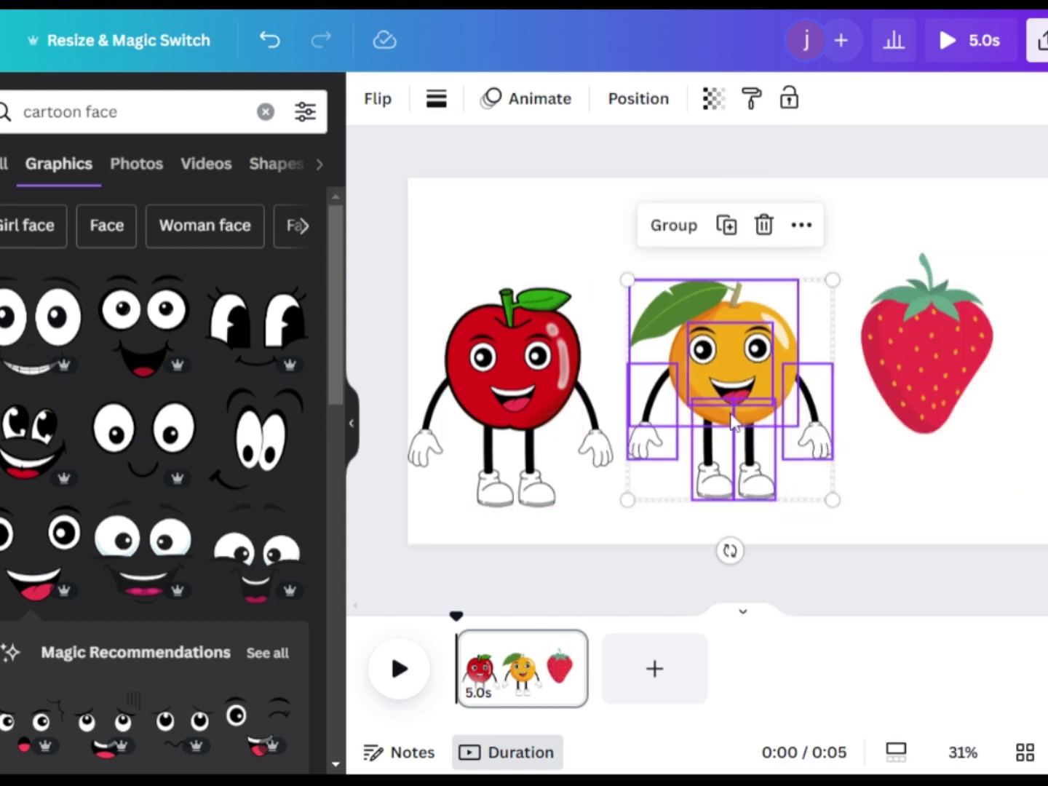
pyautogui.moveTo(418, 266); pyautogui.dragTo(620, 513)
pyautogui.moveTo(510, 393); pyautogui.dragTo(509, 385)
pyautogui.moveTo(632, 321); pyautogui.dragTo(630, 317)
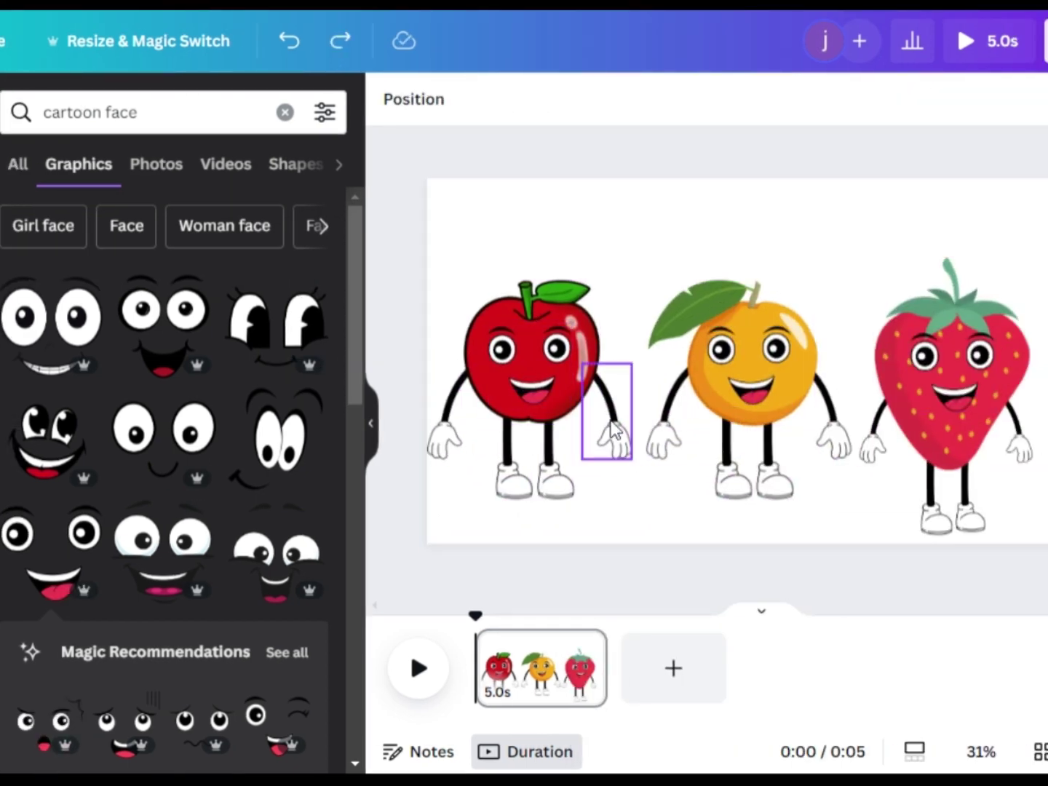
# - Recolor both of the apple character's white hands with the red photo color of the apple
pyautogui.click(615, 455)
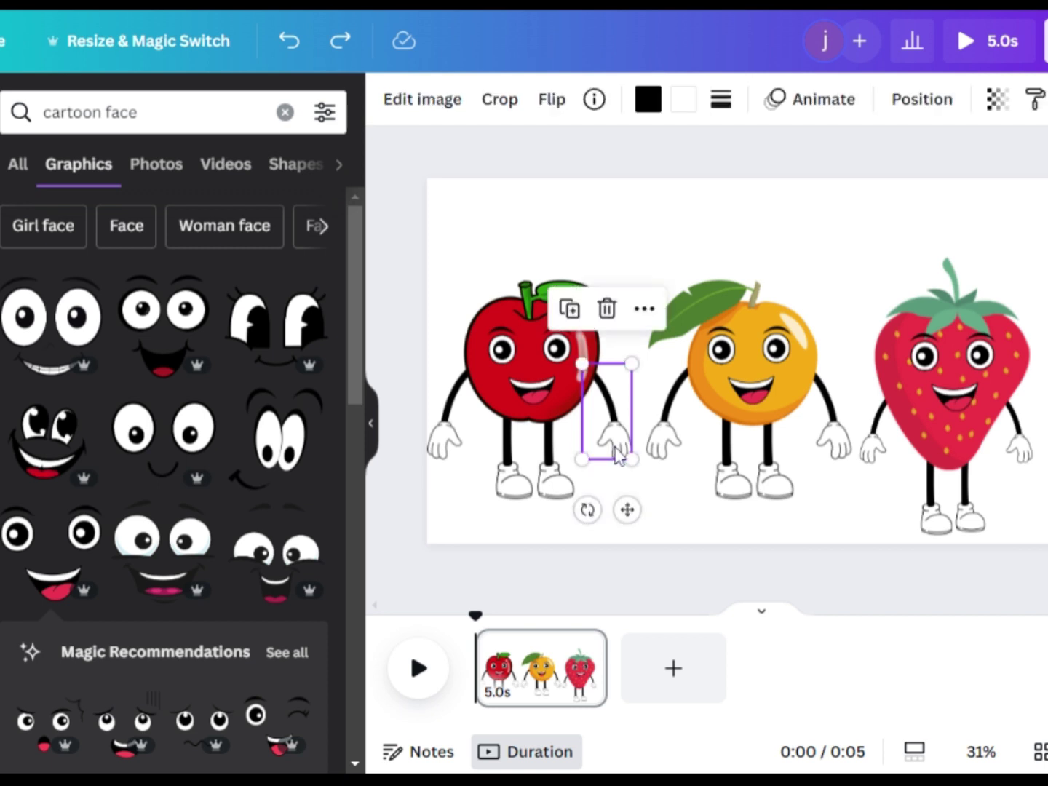
pyautogui.click(682, 101)
pyautogui.click(76, 429)
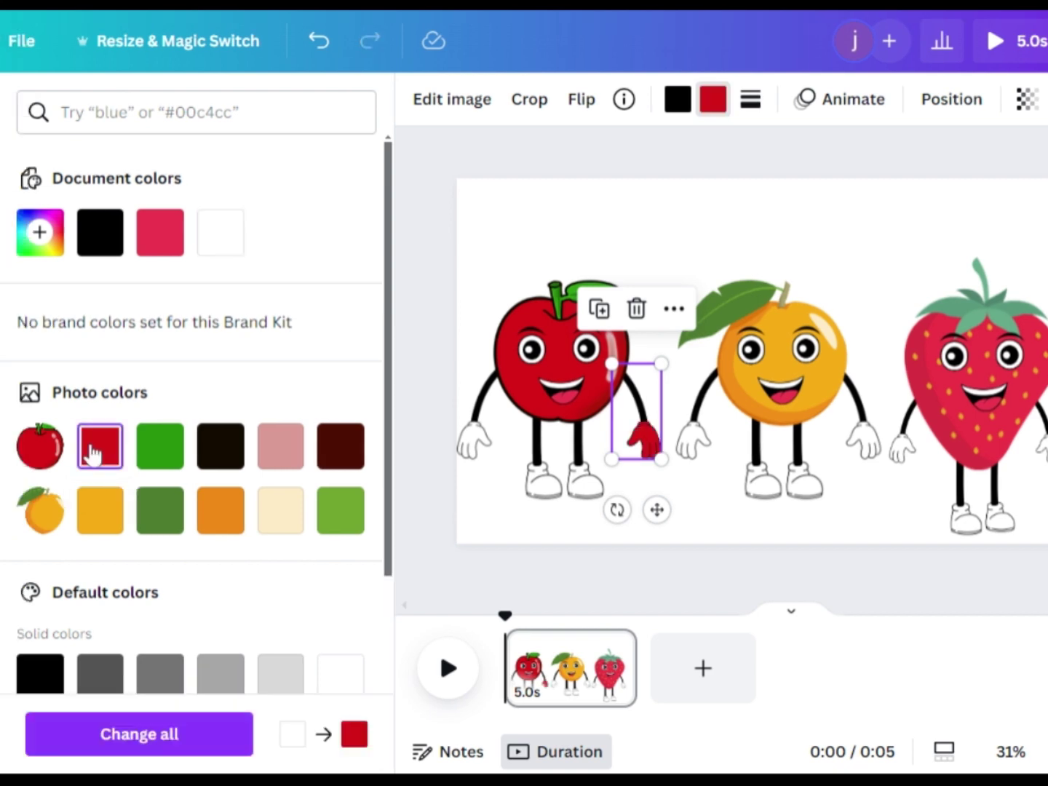
pyautogui.click(446, 436)
pyautogui.click(685, 102)
pyautogui.click(71, 446)
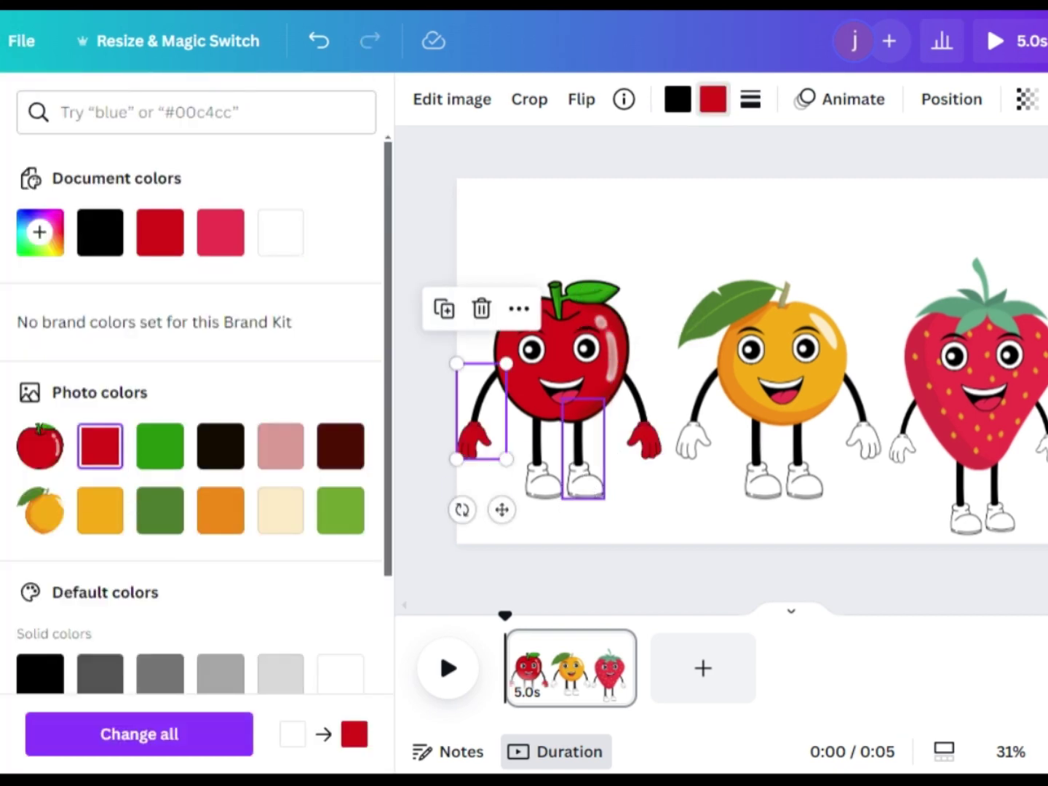
# - Recolor both of the apple character's white shoes in the apple's red, #d71716
pyautogui.click(583, 466)
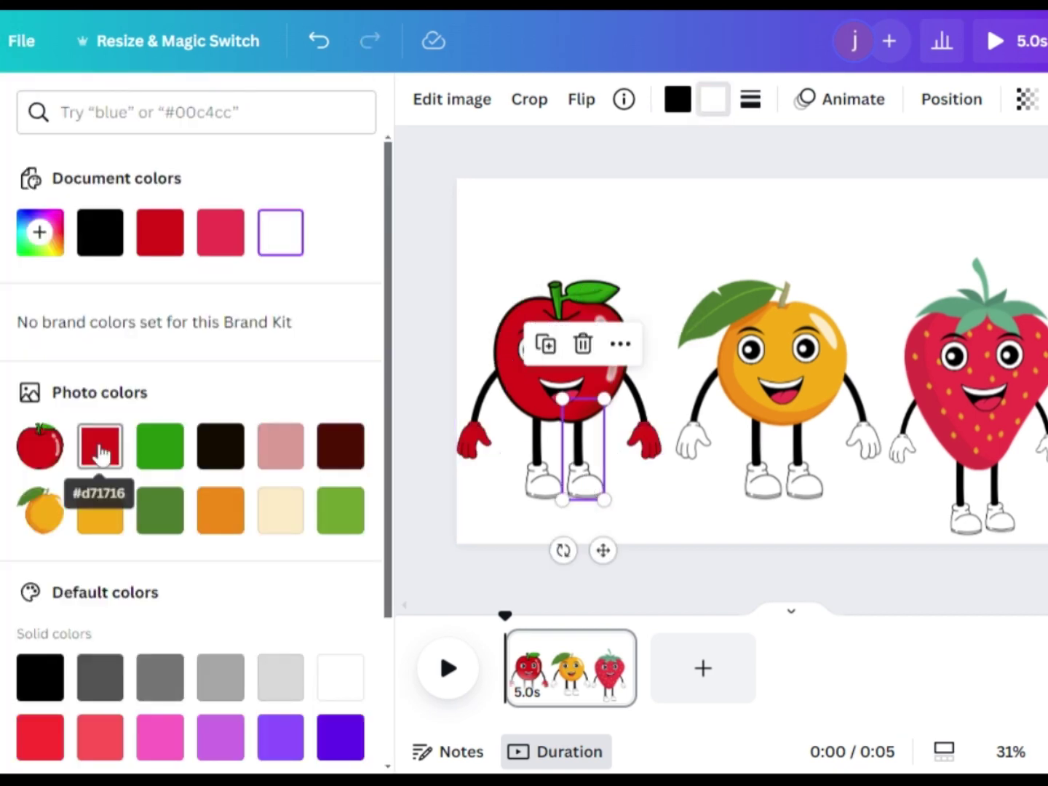
pyautogui.click(101, 446)
pyautogui.click(539, 470)
pyautogui.click(101, 445)
# - Try coloring the strawberry character's shoes in the apple's red, and undo the change
pyautogui.click(960, 510)
pyautogui.click(100, 445)
pyautogui.click(994, 513)
pyautogui.click(100, 445)
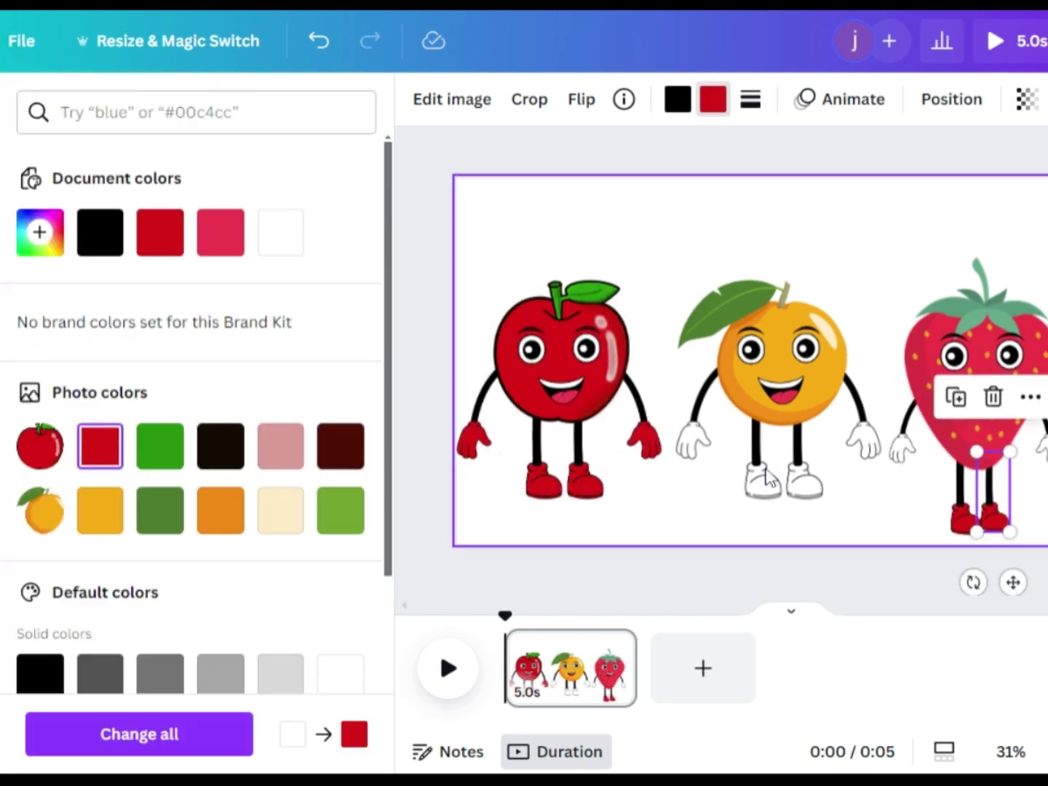
pyautogui.click(924, 423)
pyautogui.click(315, 44)
# - Recolor the orange character's hands and shoes with the yellow-orange photo color of the orange
pyautogui.click(855, 408)
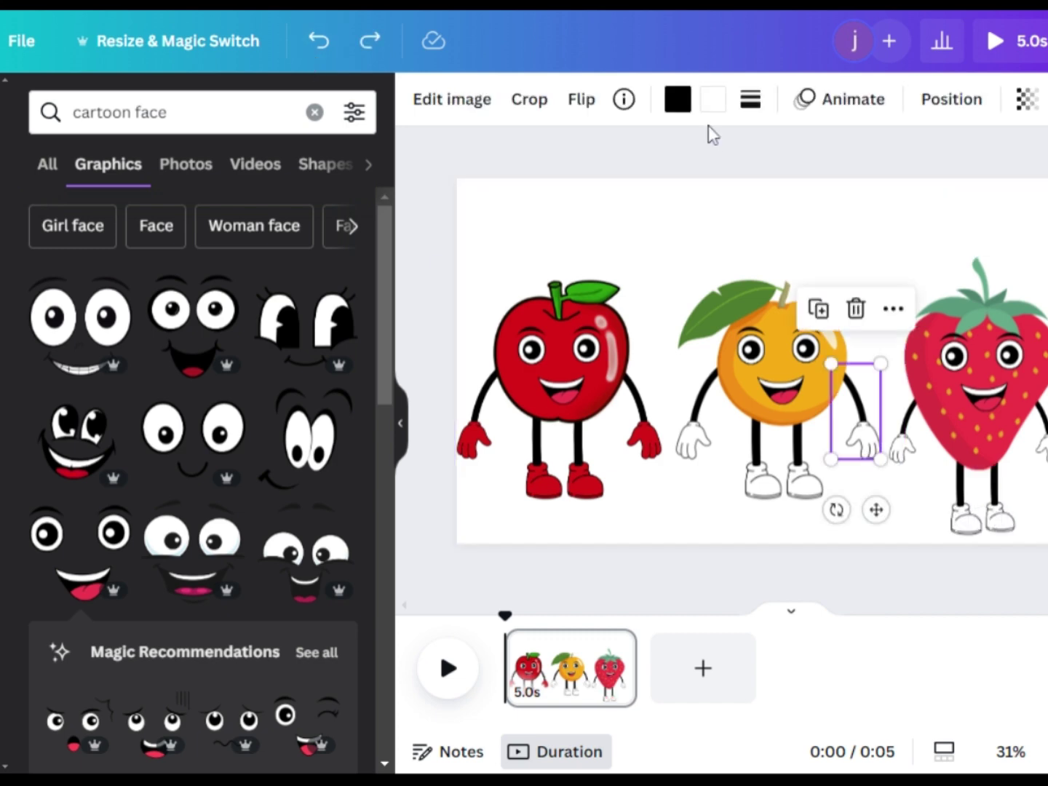
pyautogui.click(712, 99)
pyautogui.click(101, 510)
pyautogui.click(698, 418)
pyautogui.click(102, 509)
pyautogui.click(801, 450)
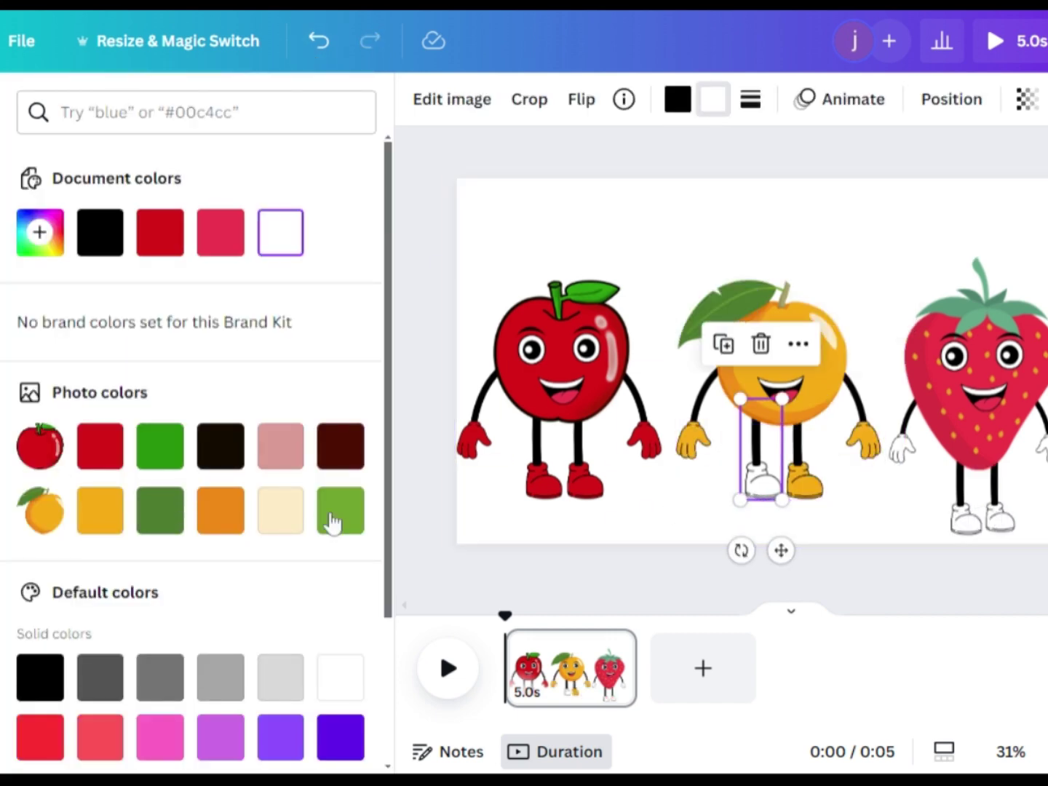
pyautogui.click(101, 510)
# - Recolor both of the strawberry character's white hands in the apple's red
pyautogui.click(947, 408)
pyautogui.click(1039, 444)
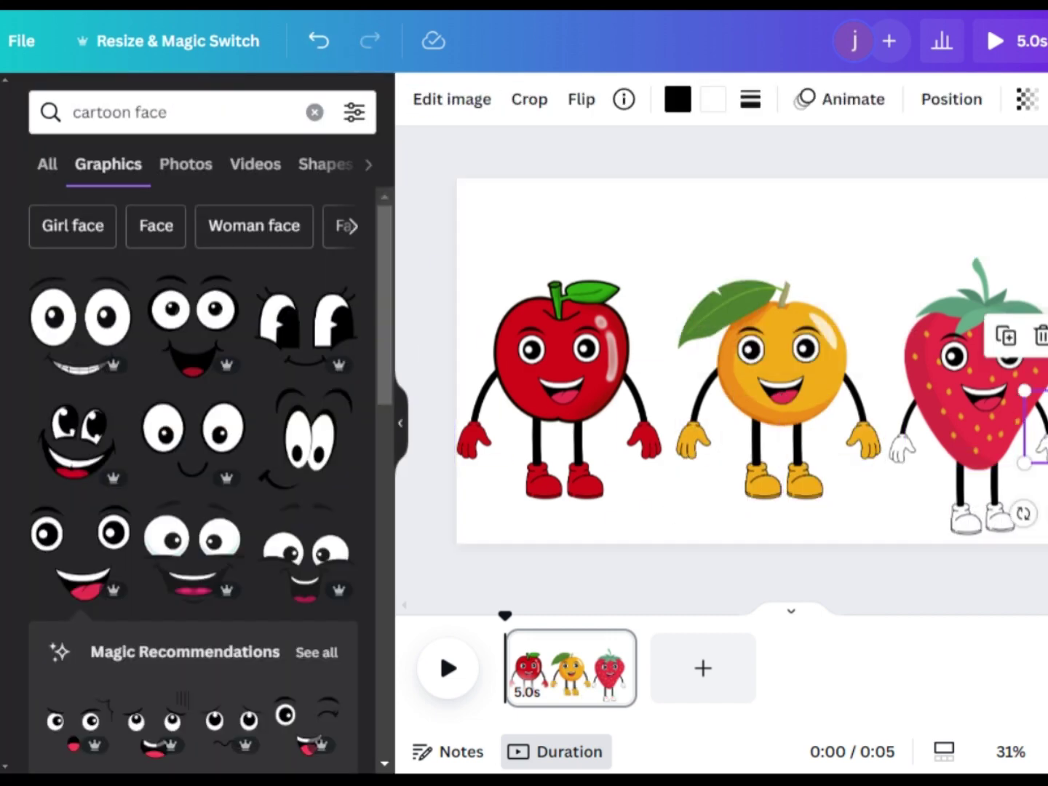
pyautogui.click(712, 99)
pyautogui.click(101, 377)
pyautogui.click(907, 436)
pyautogui.click(712, 99)
pyautogui.click(101, 445)
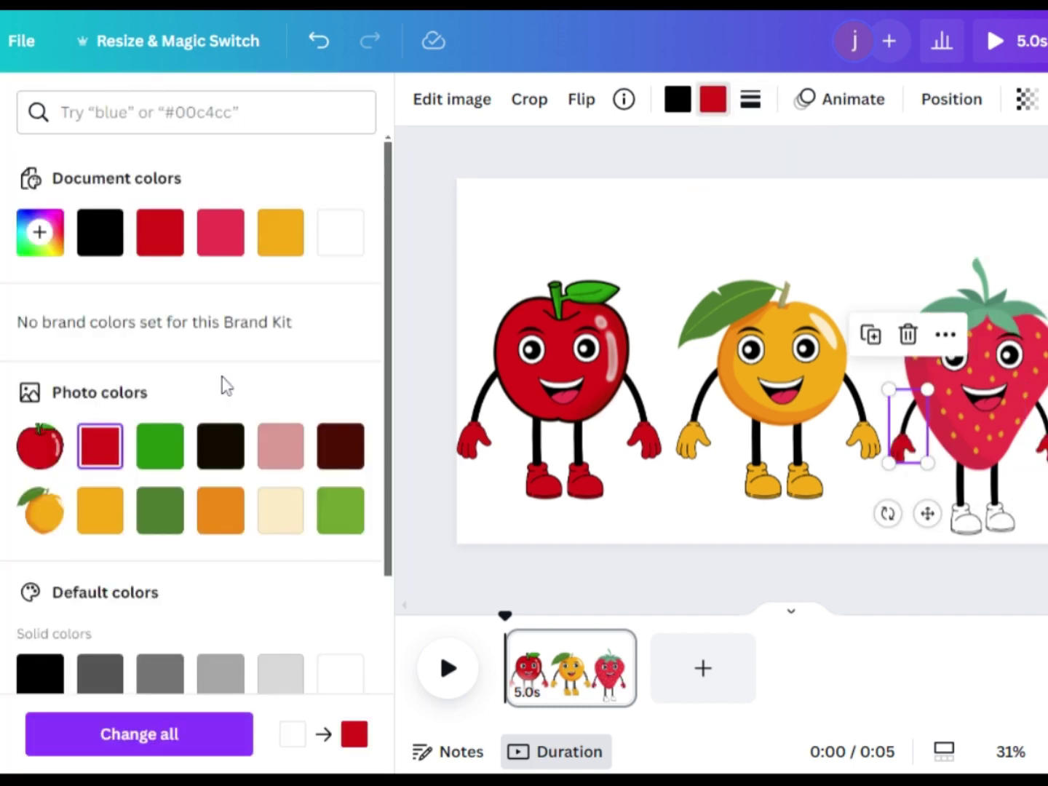
# - Recolor both of the strawberry character's white shoes in the apple's red, and leave all elements deselected
pyautogui.click(218, 163)
pyautogui.click(963, 502)
pyautogui.hotkey('ctrl', 'z')
pyautogui.click(1004, 539)
pyautogui.click(713, 99)
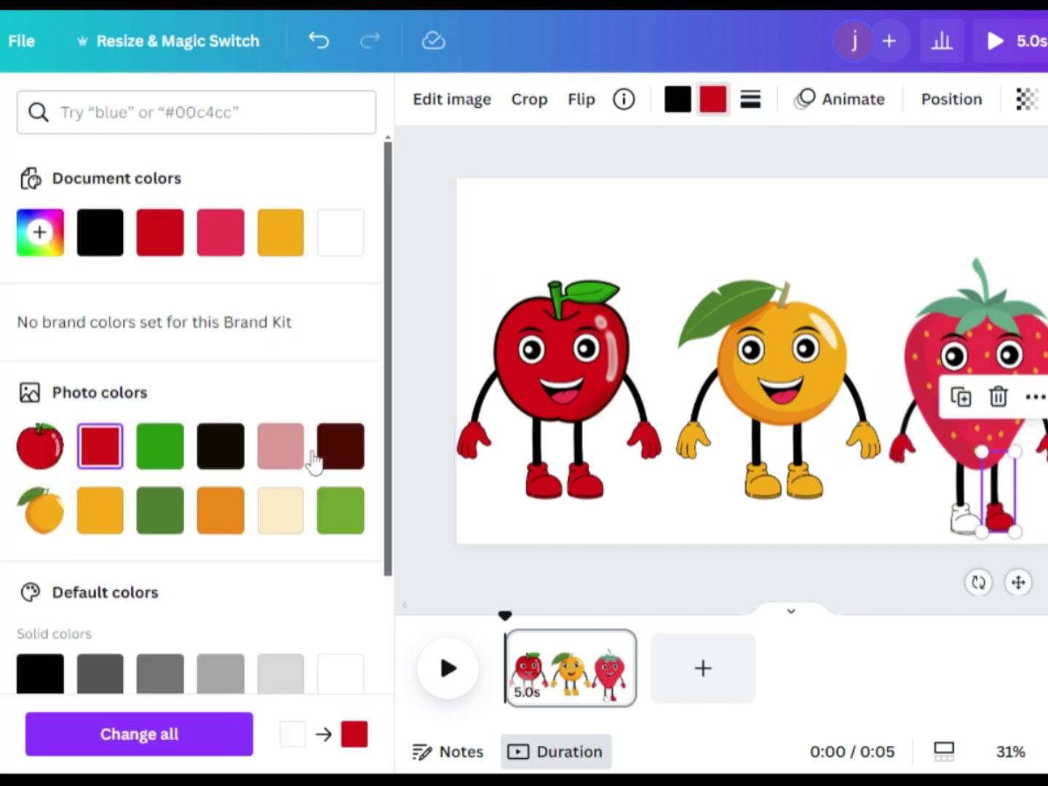
pyautogui.click(342, 606)
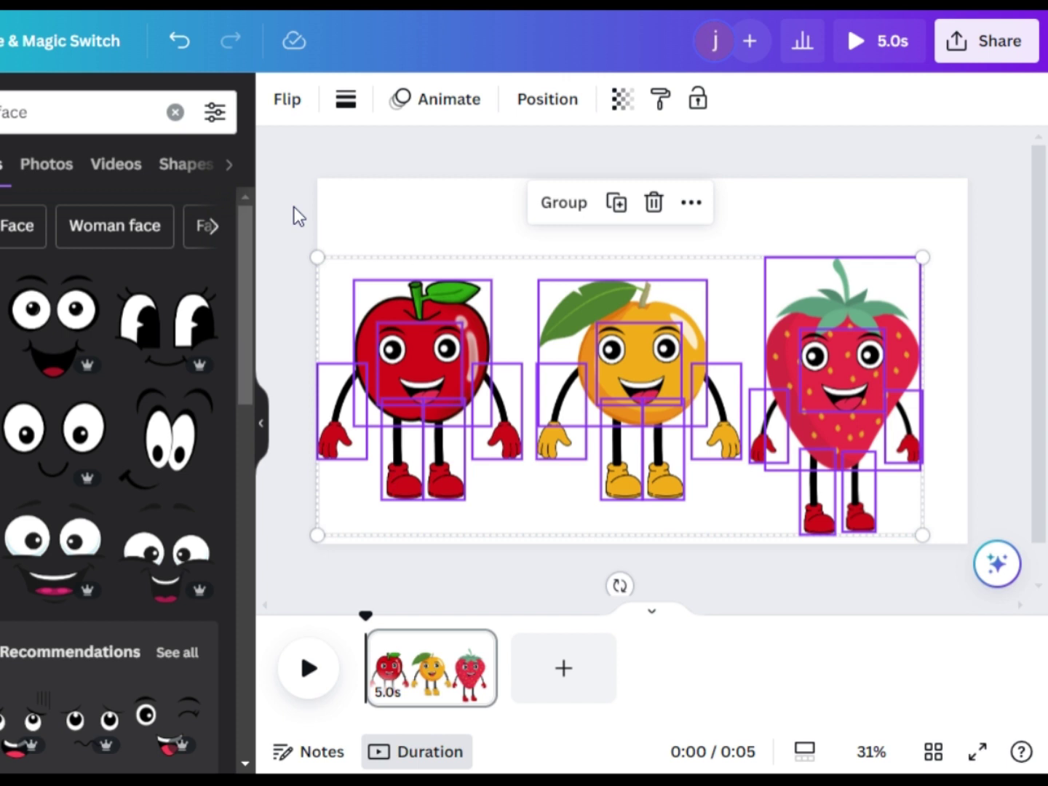
pyautogui.click(299, 232)
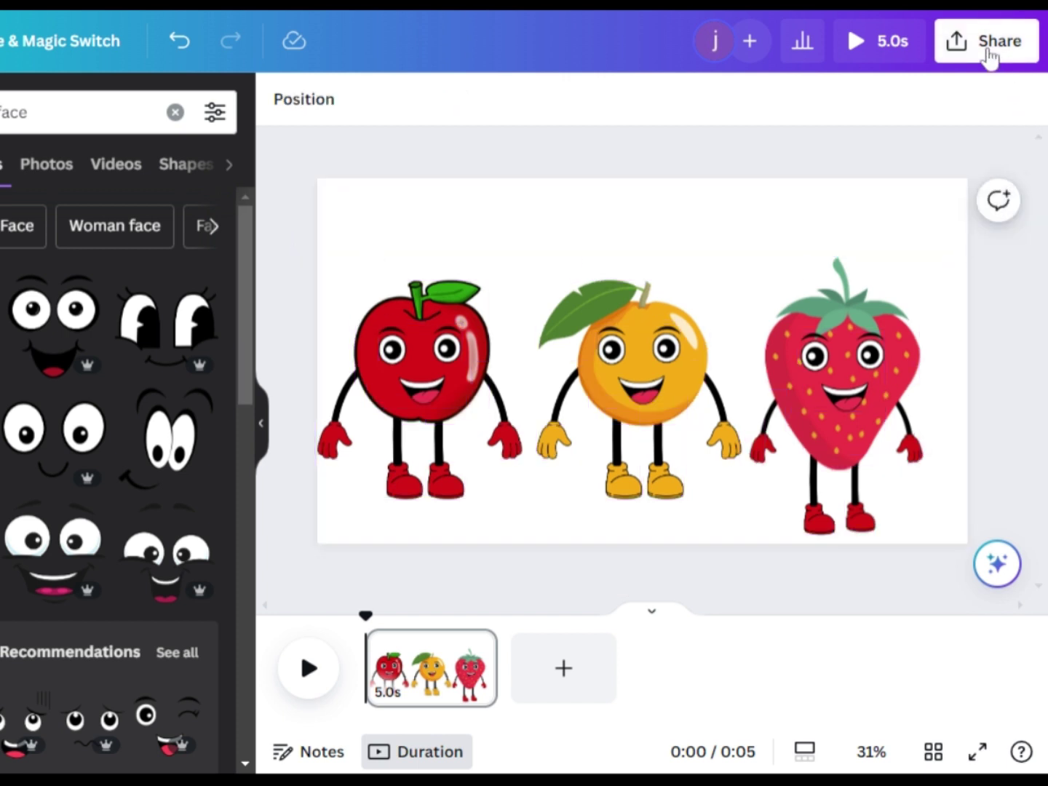
# - Download the design with the three fruit characters as a PNG image
pyautogui.click(991, 57)
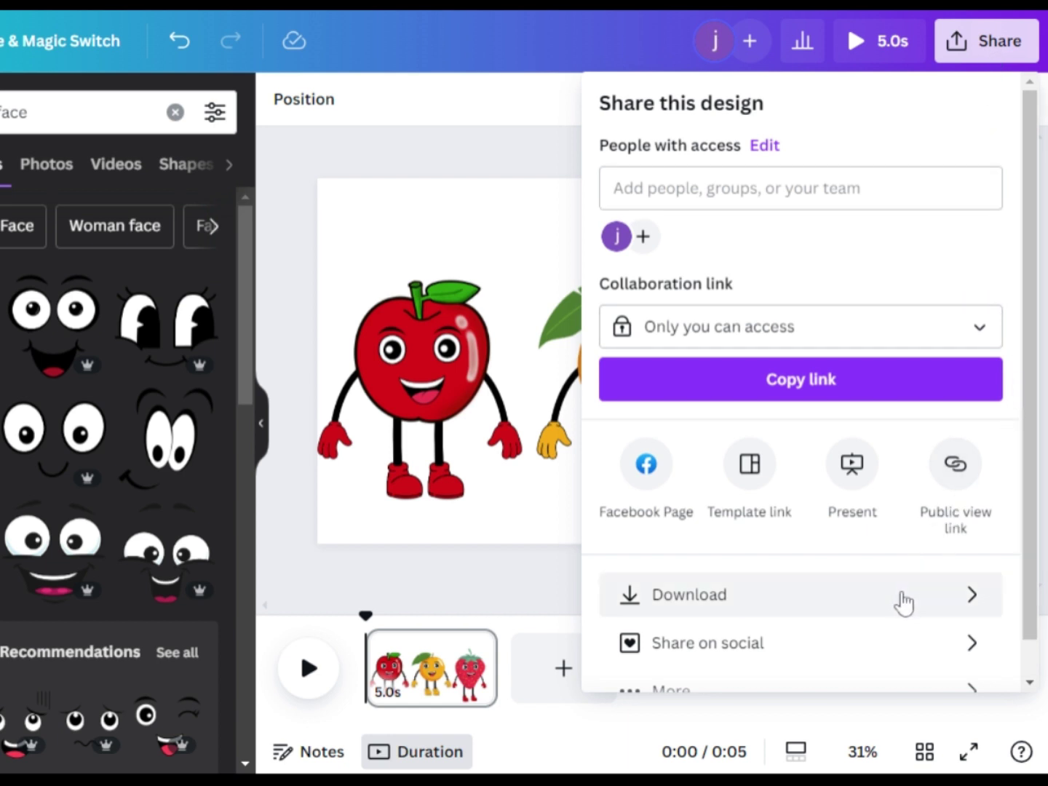
pyautogui.click(891, 595)
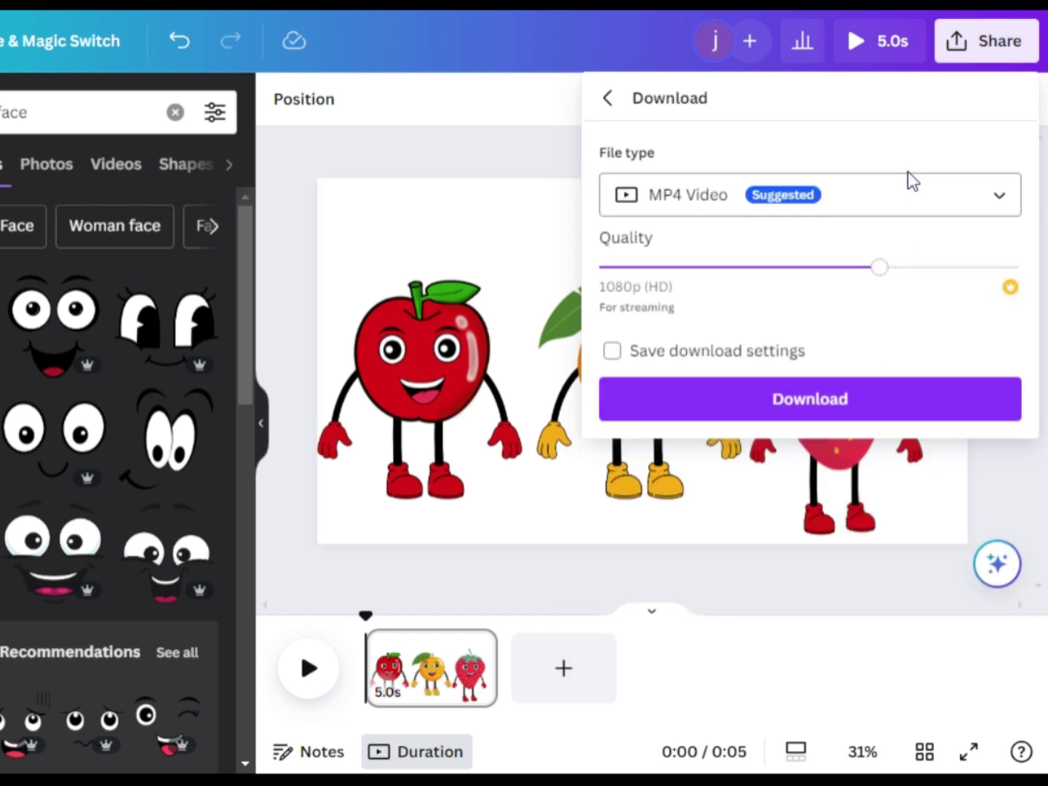
pyautogui.click(898, 204)
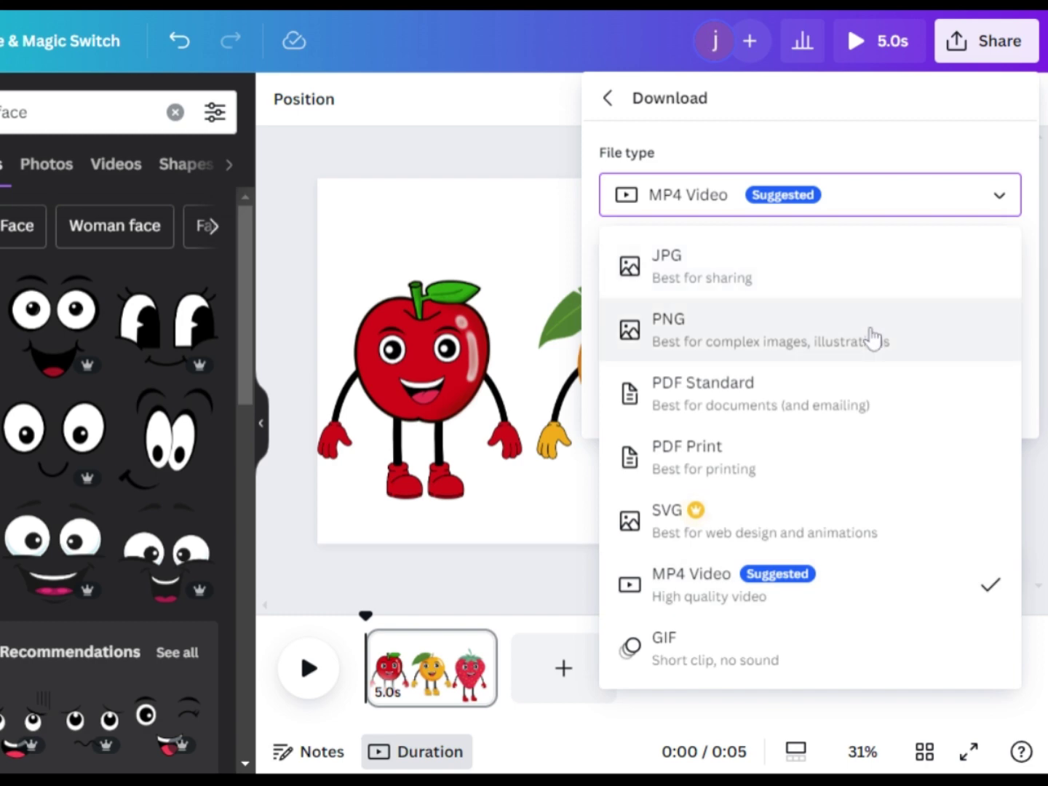
pyautogui.click(881, 332)
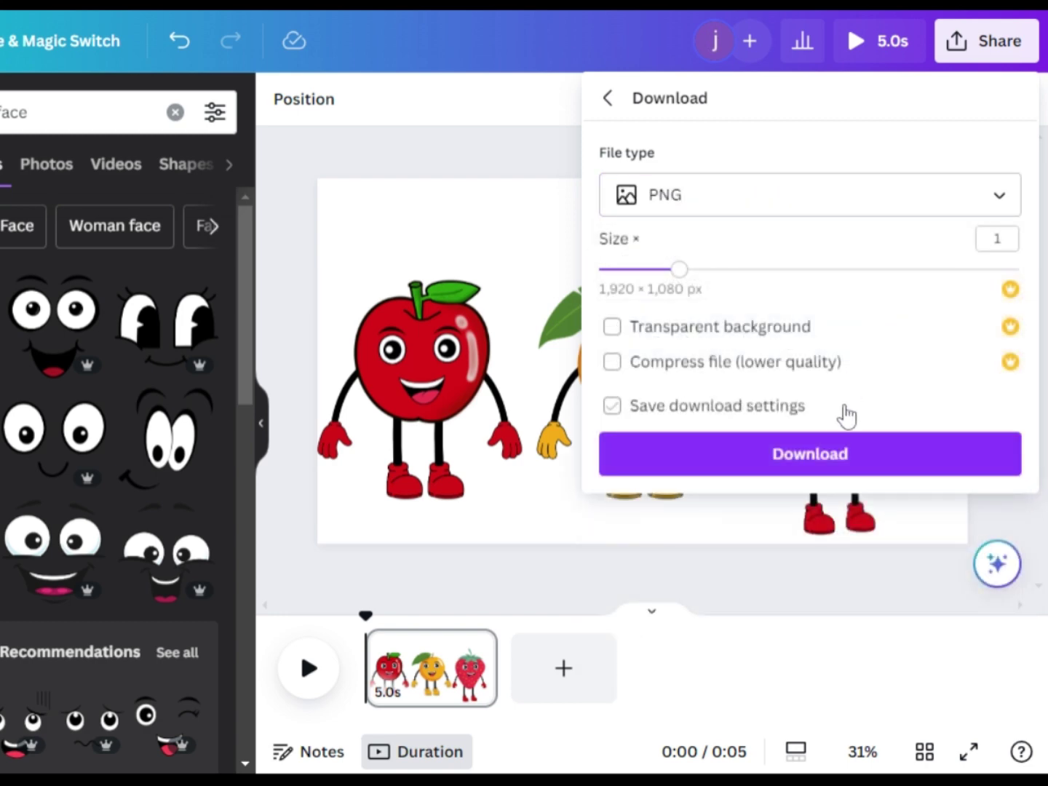
pyautogui.click(845, 457)
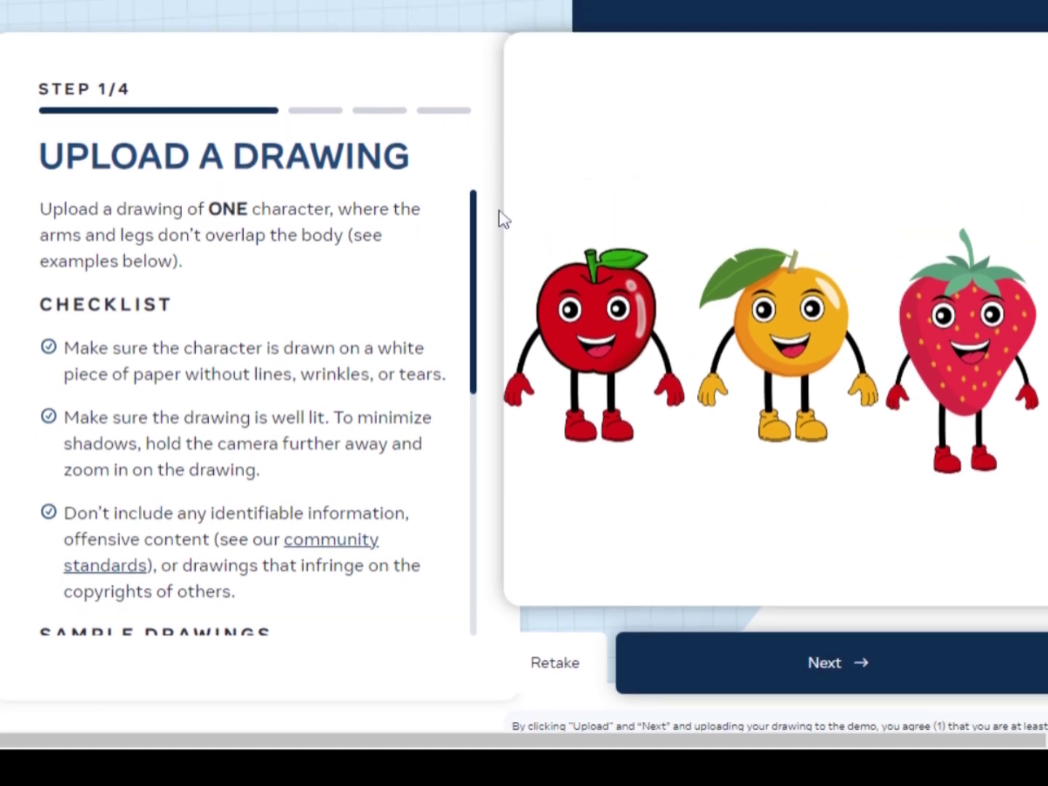
# - Accept the uploaded fruit drawing on the drawing-animation site, and move and narrow the character box to enclose only the apple
pyautogui.click(835, 665)
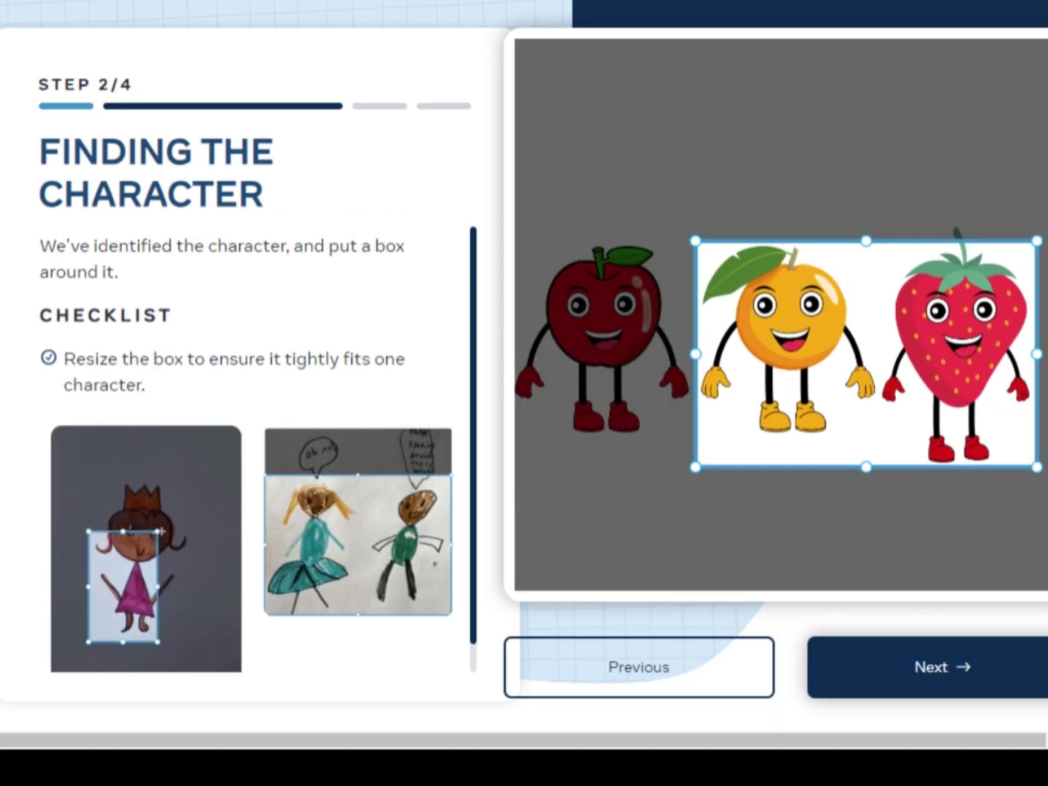
pyautogui.moveTo(819, 345); pyautogui.dragTo(631, 334)
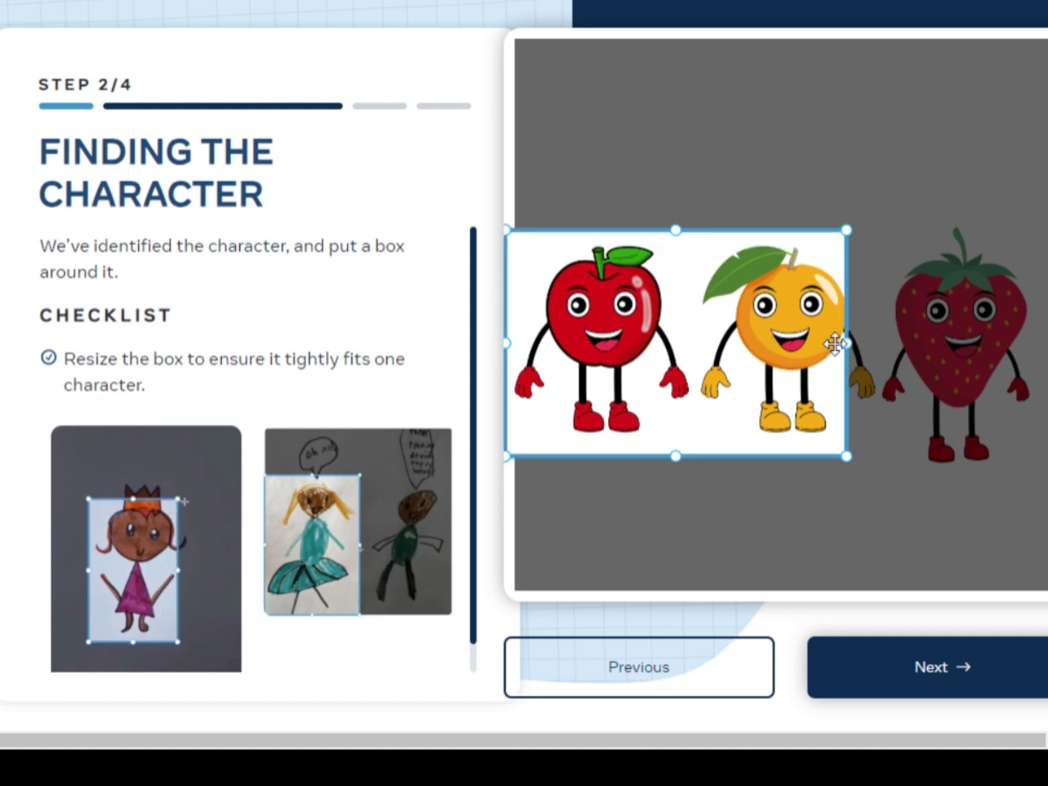
pyautogui.moveTo(841, 344); pyautogui.dragTo(696, 347)
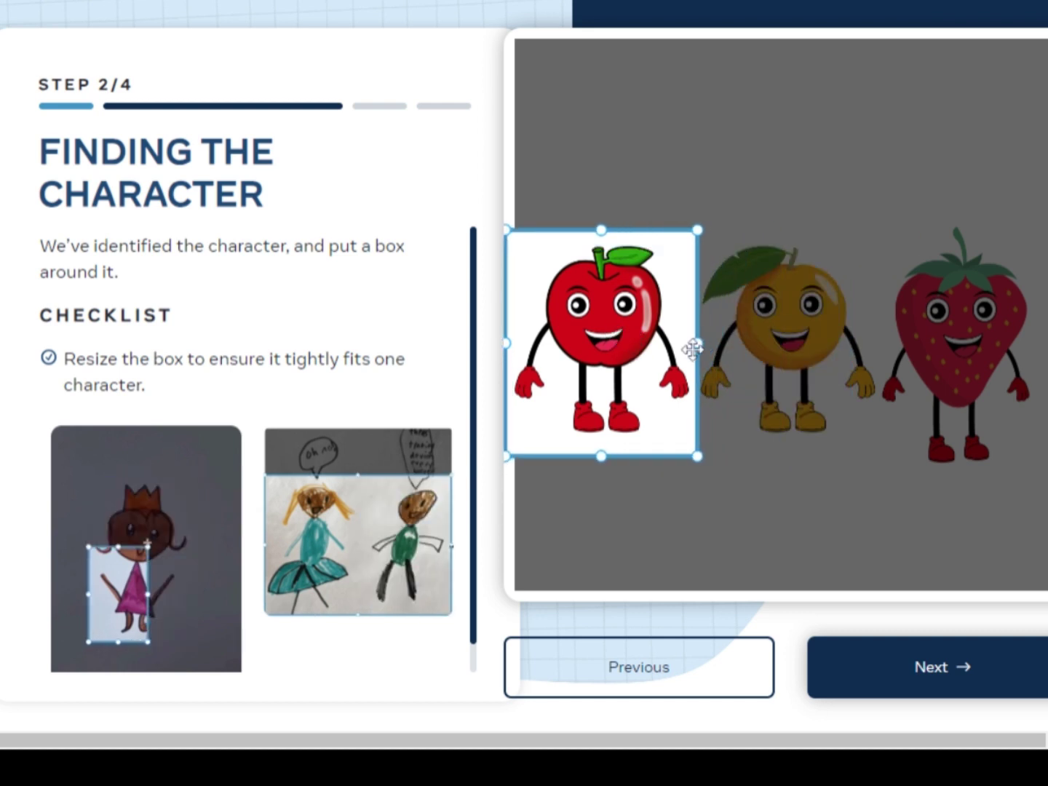
# - Accept the apple's character box, its separation from the background and the detected joints without adjustments
pyautogui.click(833, 676)
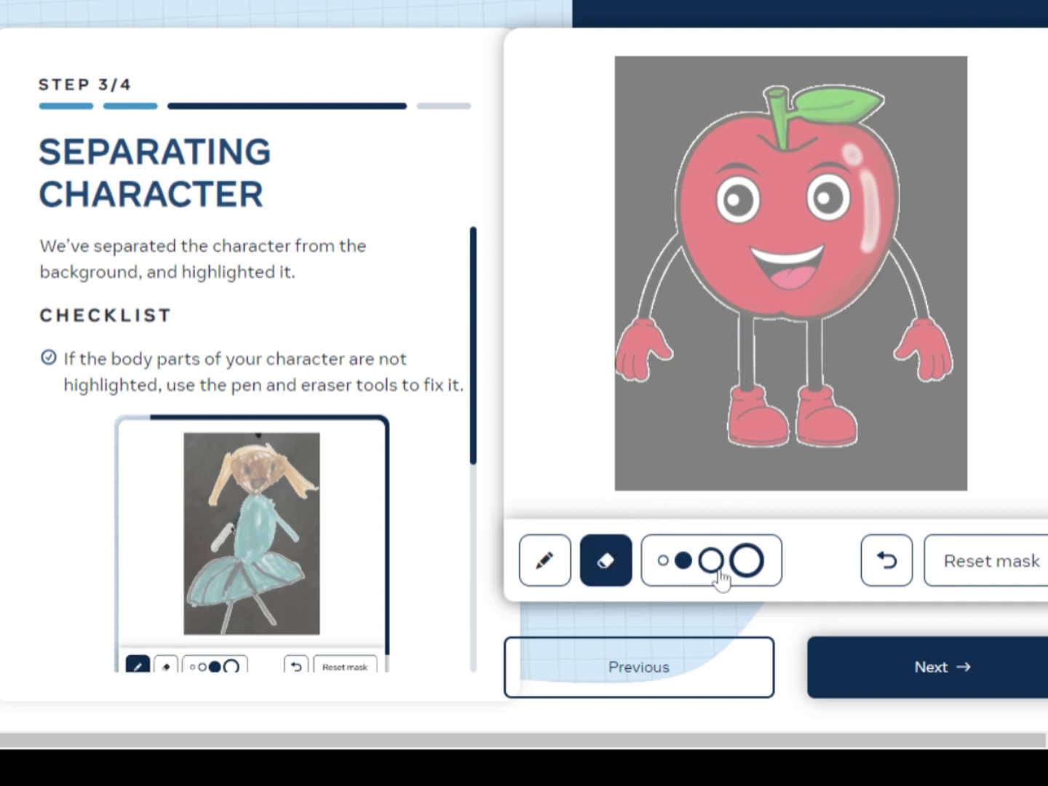
pyautogui.click(890, 667)
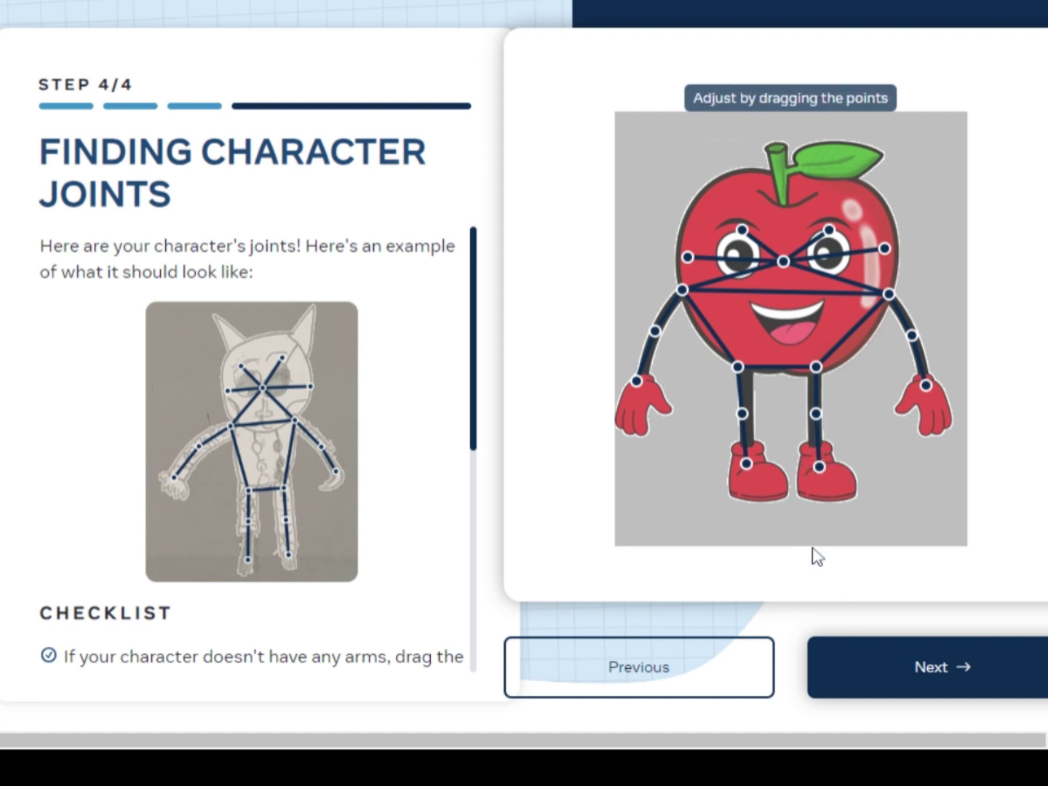
pyautogui.click(864, 674)
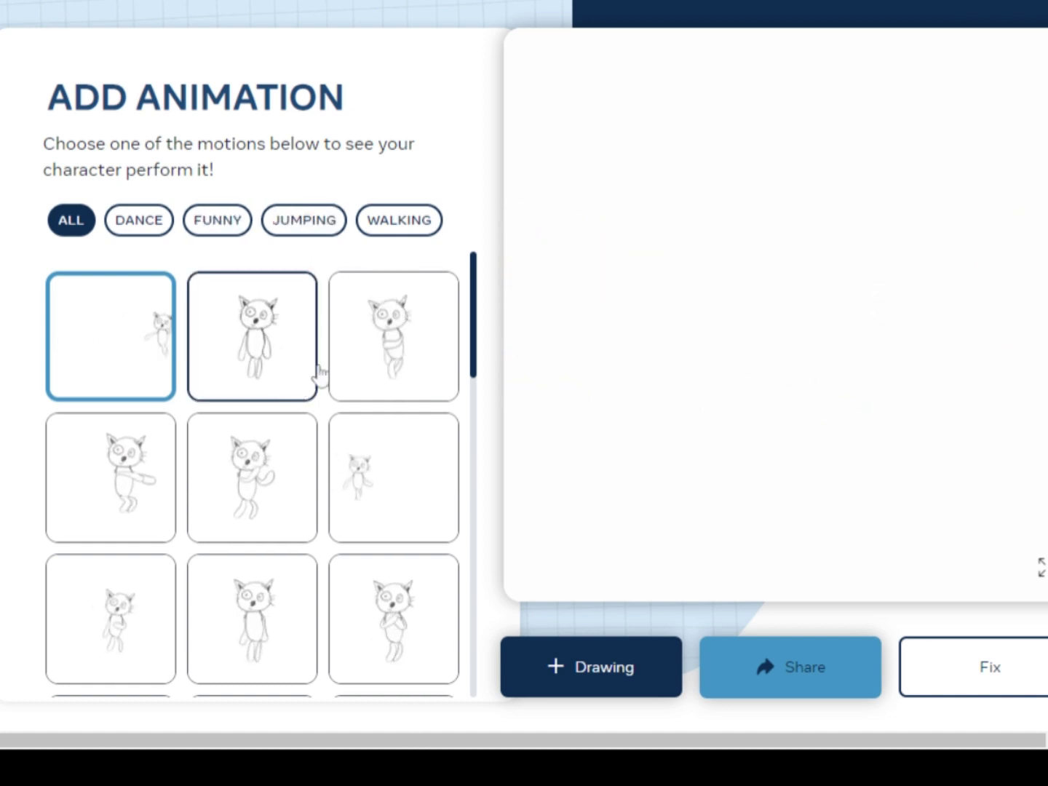
# - Preview several motions on the apple character, including the second one offered, and apply one from further down the collection
pyautogui.click(265, 381)
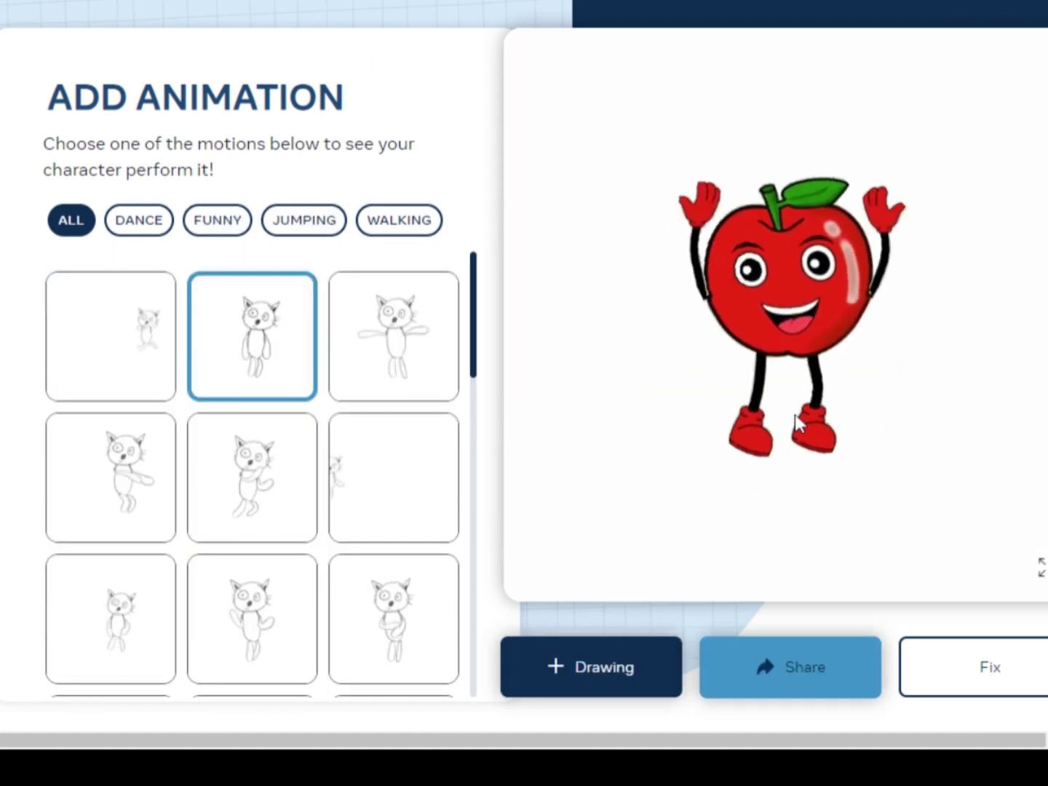
pyautogui.scroll(-2, 305, 459)
pyautogui.click(360, 539)
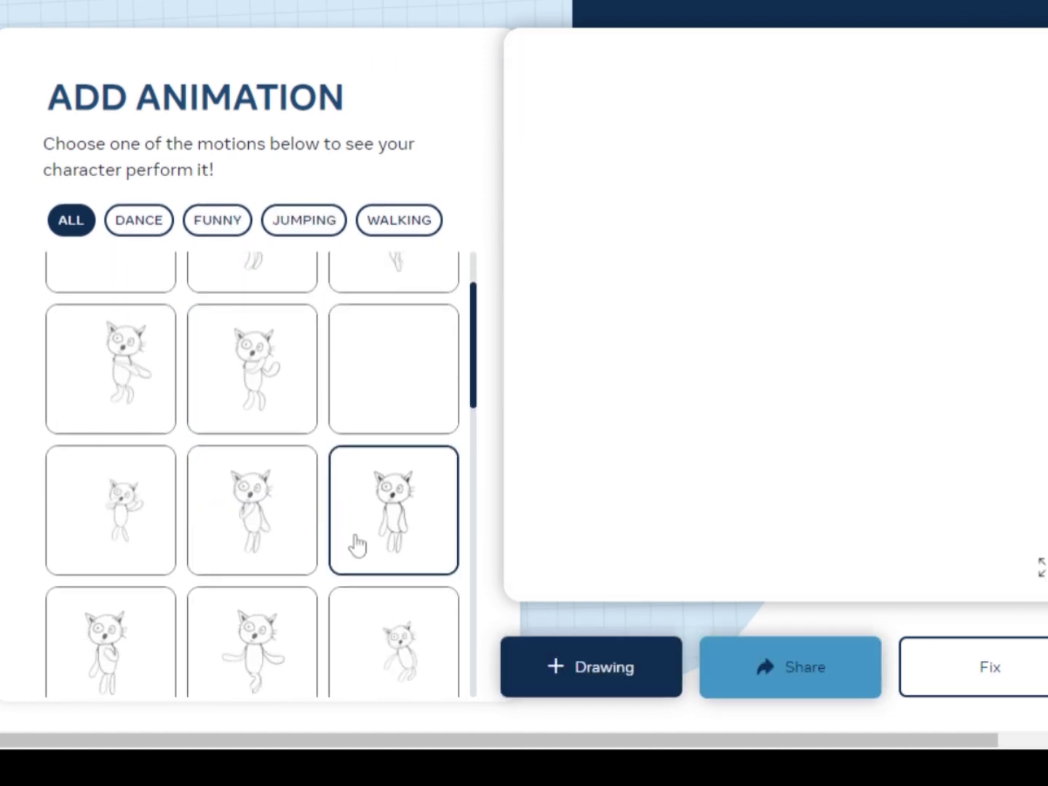
pyautogui.scroll(-10, 194, 499)
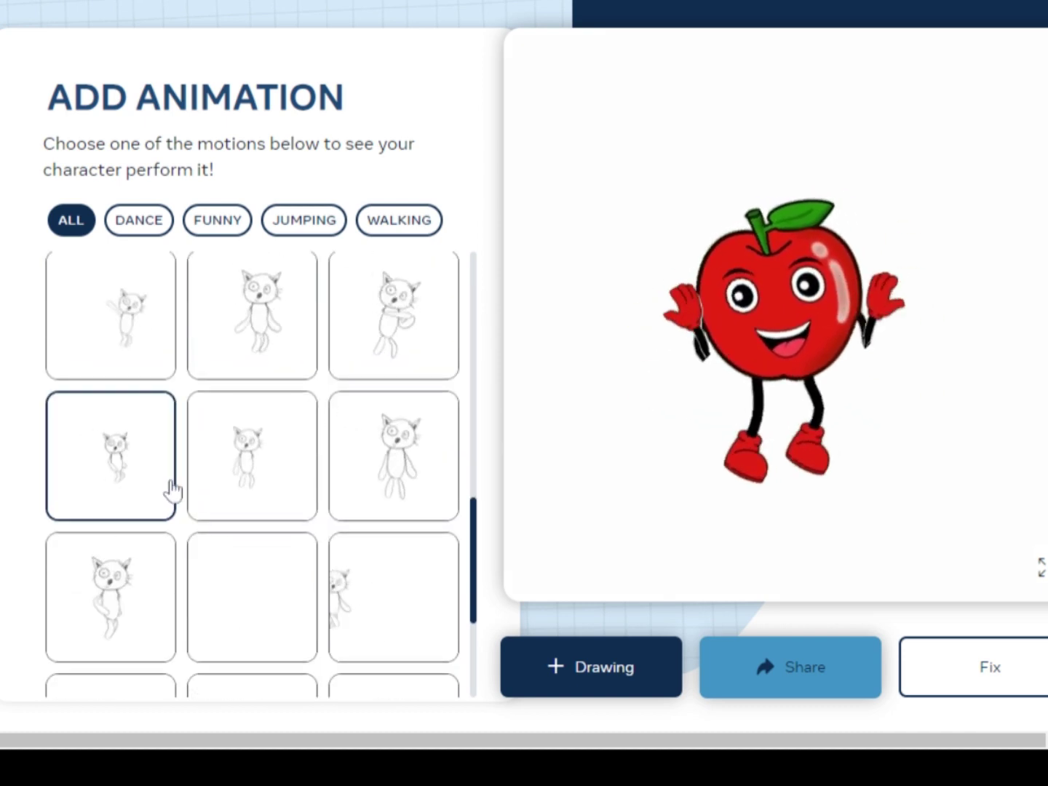
pyautogui.click(168, 487)
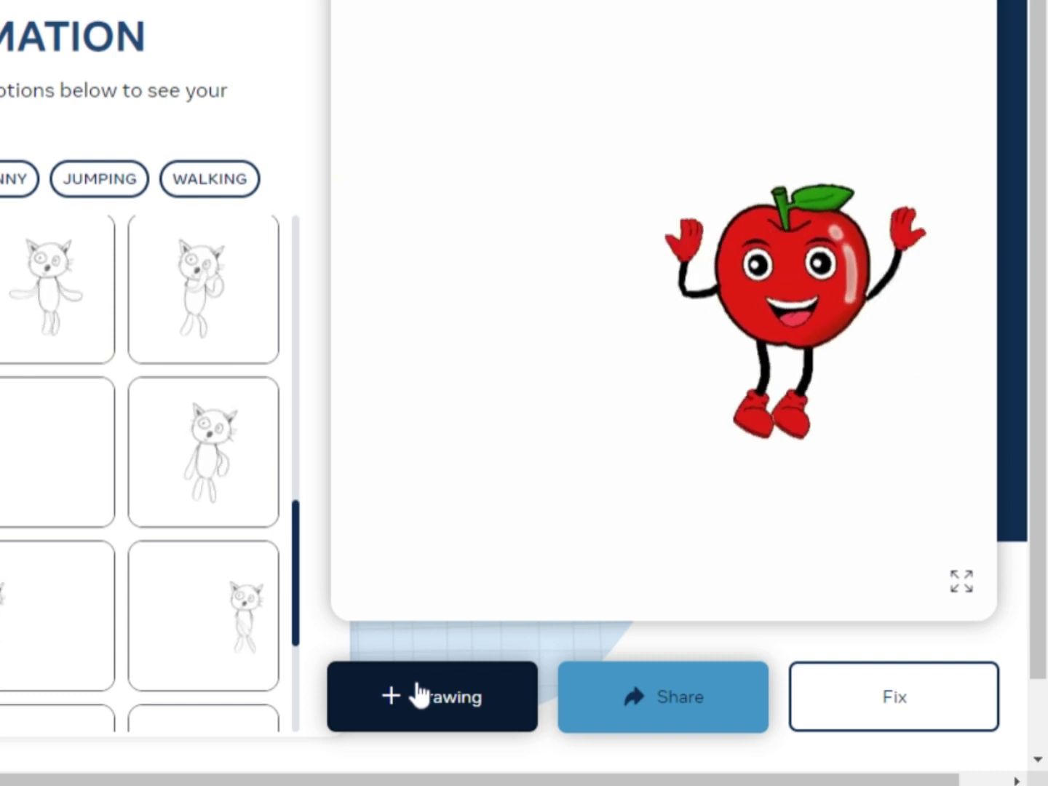
# - View the apple animation in full screen and download its video
pyautogui.click(971, 591)
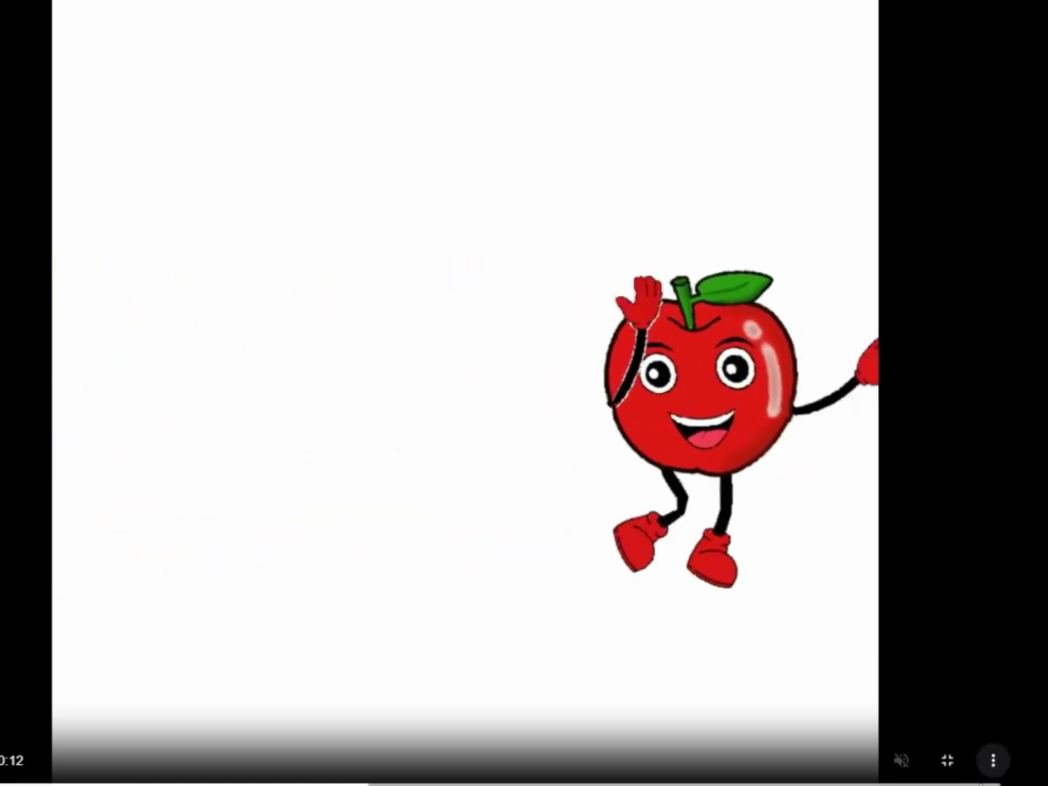
pyautogui.click(992, 762)
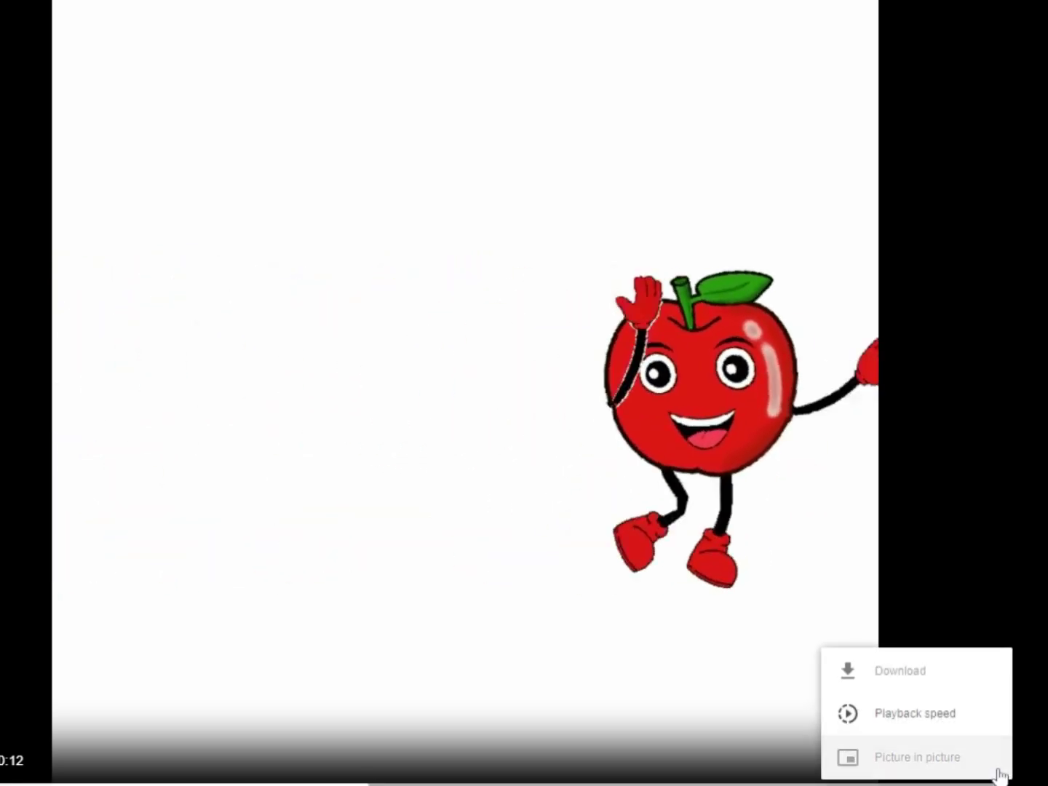
pyautogui.click(940, 682)
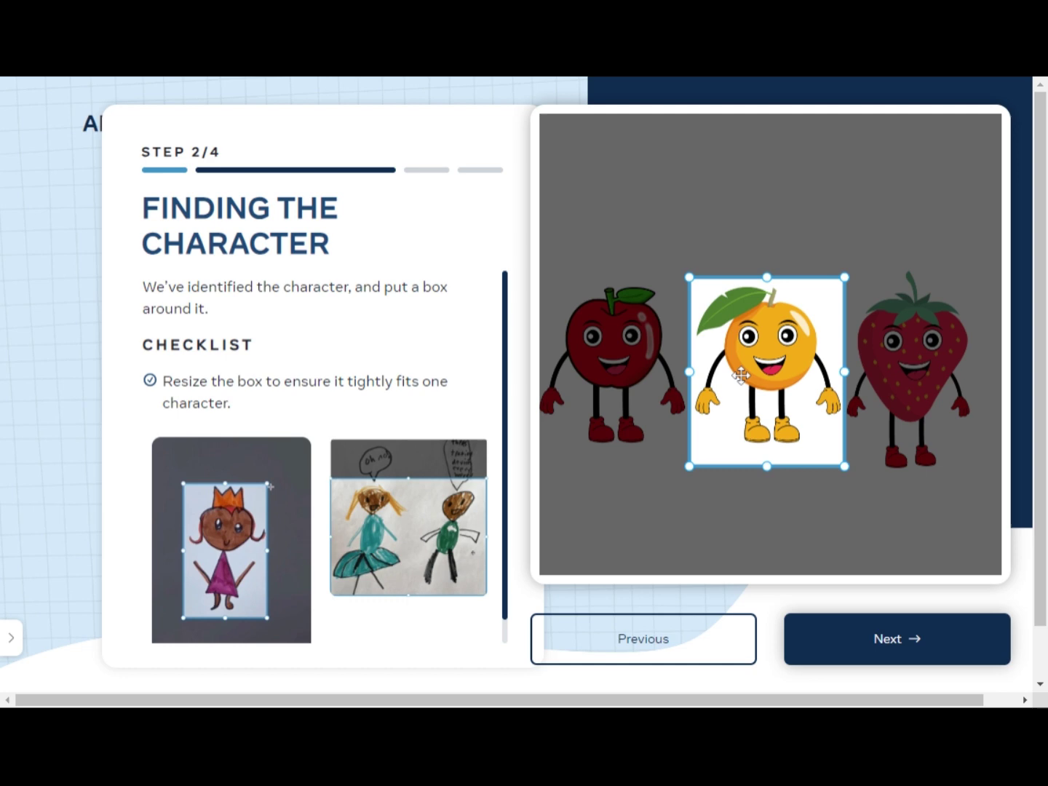
# - Accept the character box around the orange, its separation from the background and the detected joints
pyautogui.click(833, 658)
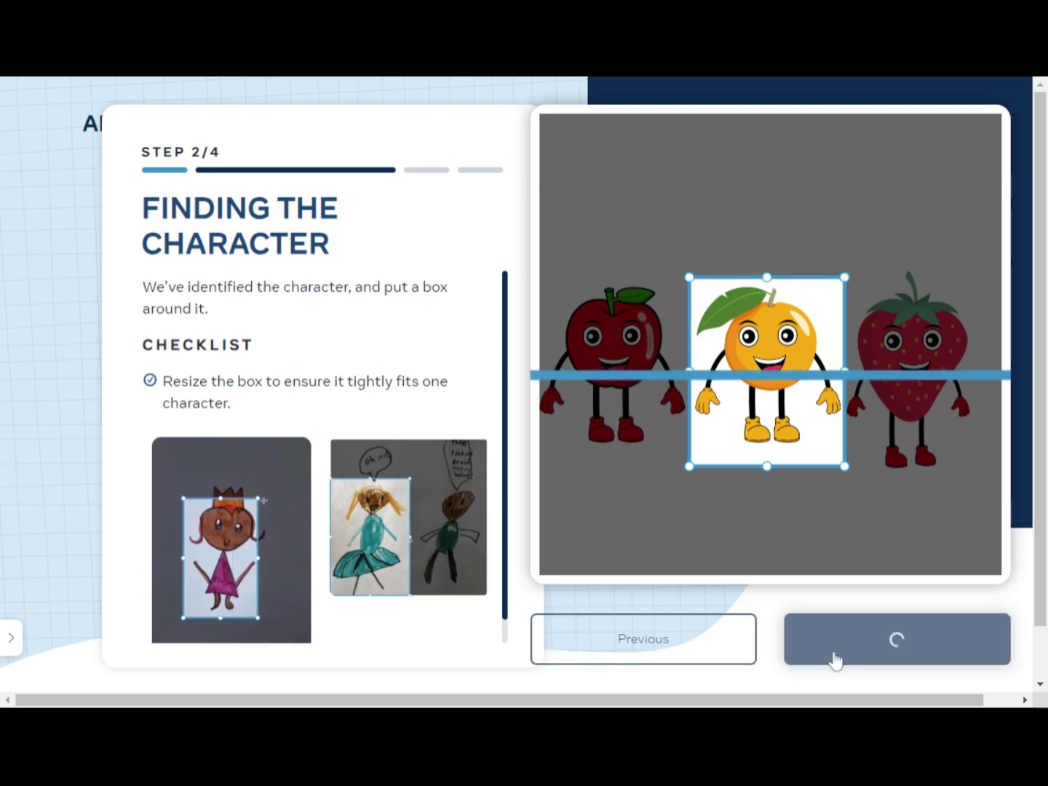
pyautogui.click(822, 646)
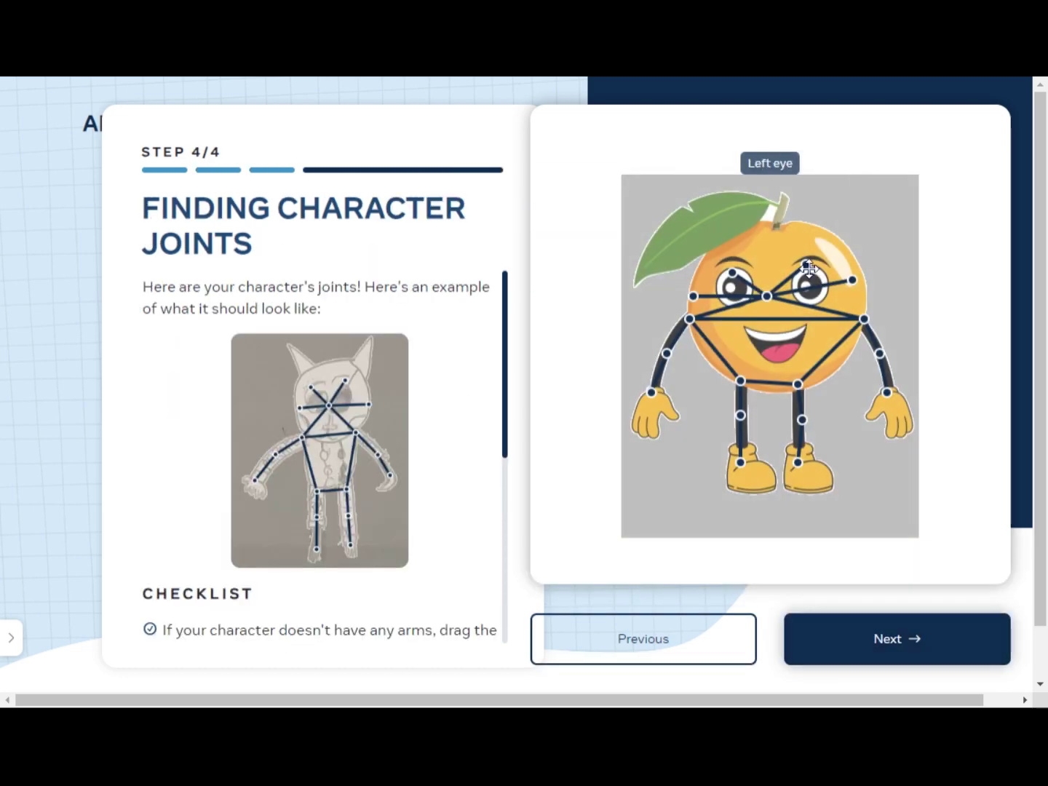
pyautogui.click(906, 652)
# - Apply the second motion offered to the orange character, and download the full-screen animation video
pyautogui.click(285, 353)
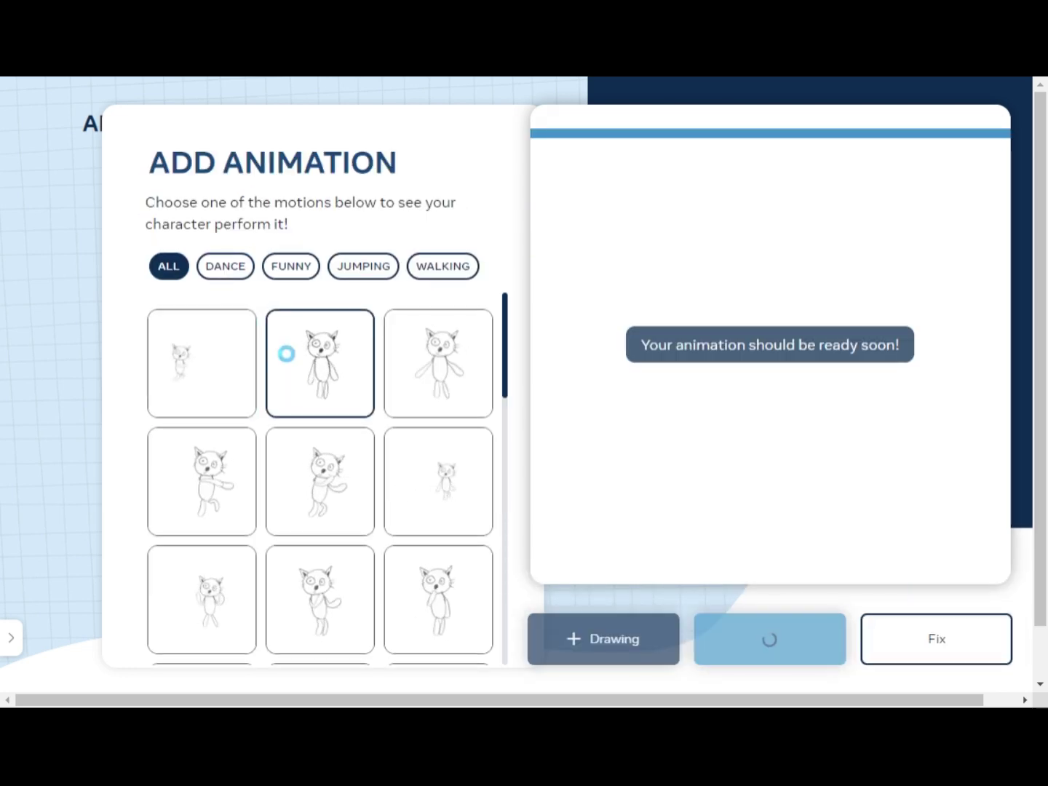
pyautogui.click(985, 555)
pyautogui.click(1027, 742)
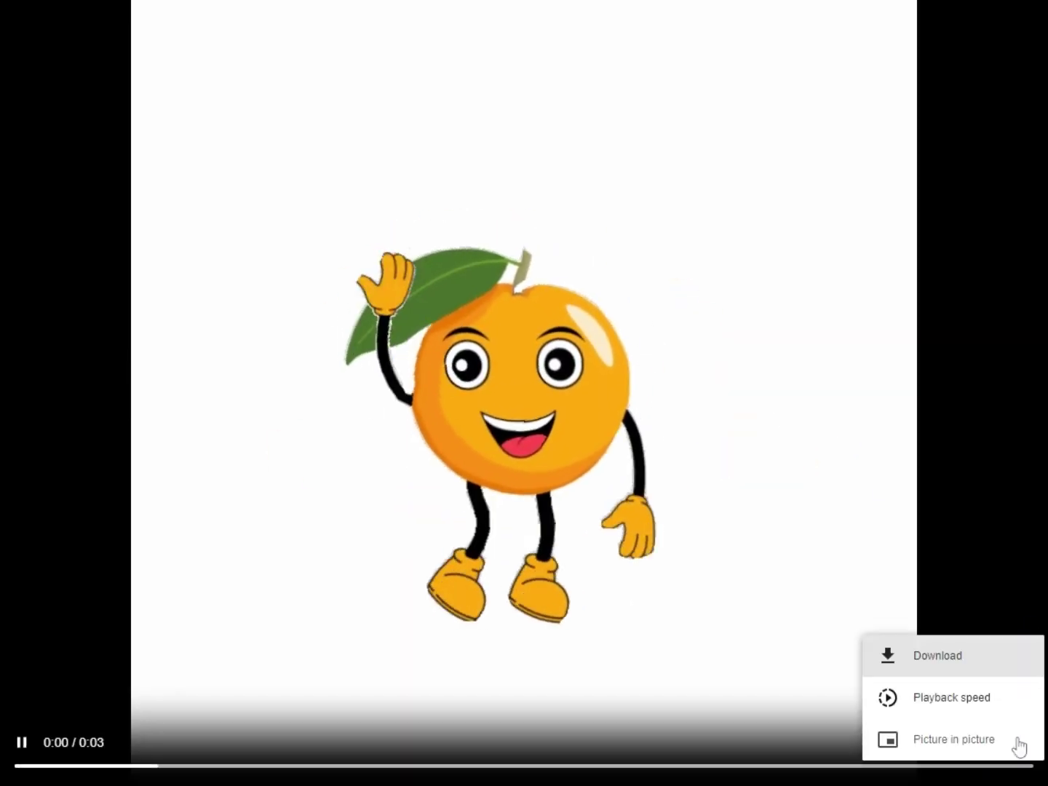
pyautogui.click(1009, 669)
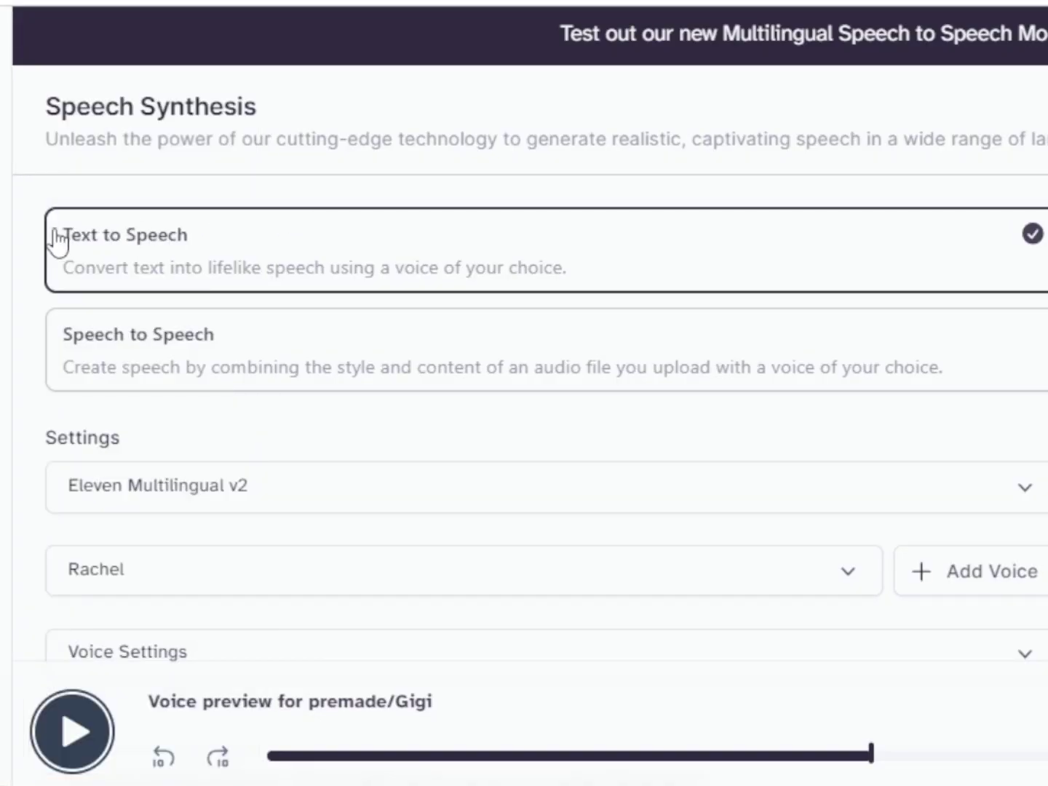
# - Switch to ElevenLabs Text to Speech, listen to the premade Gigi voice preview and select Gigi as the voice
pyautogui.click(202, 237)
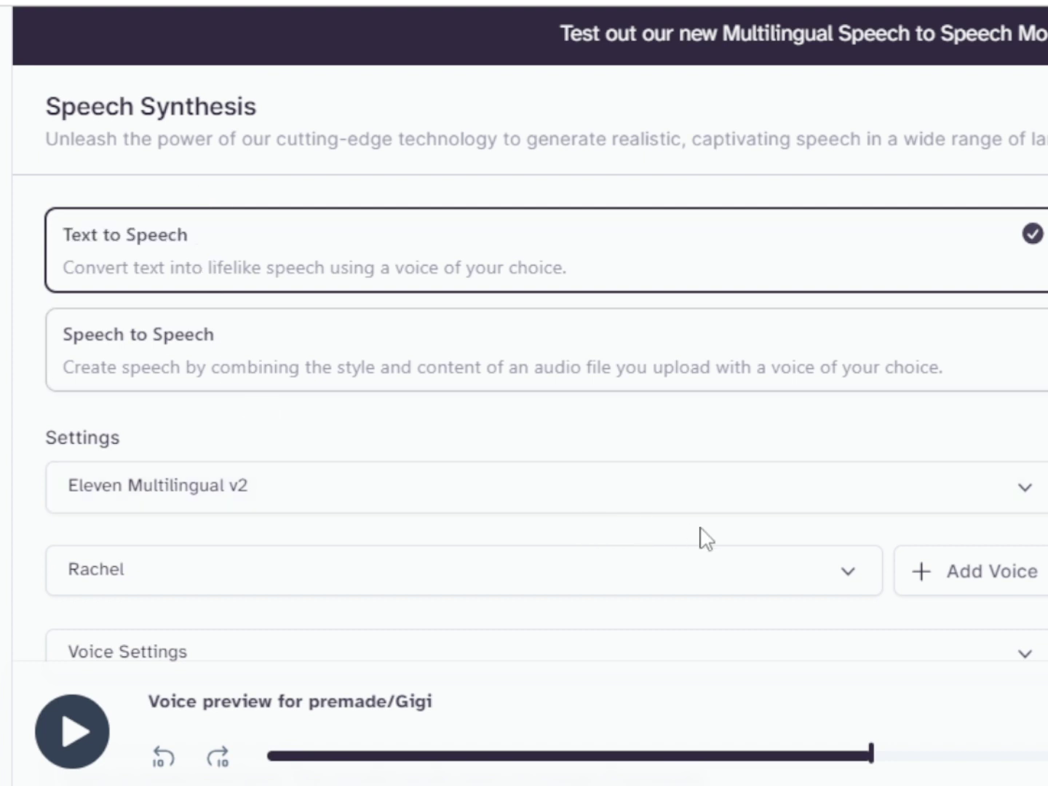
pyautogui.click(854, 580)
pyautogui.scroll(-5, 877, 702)
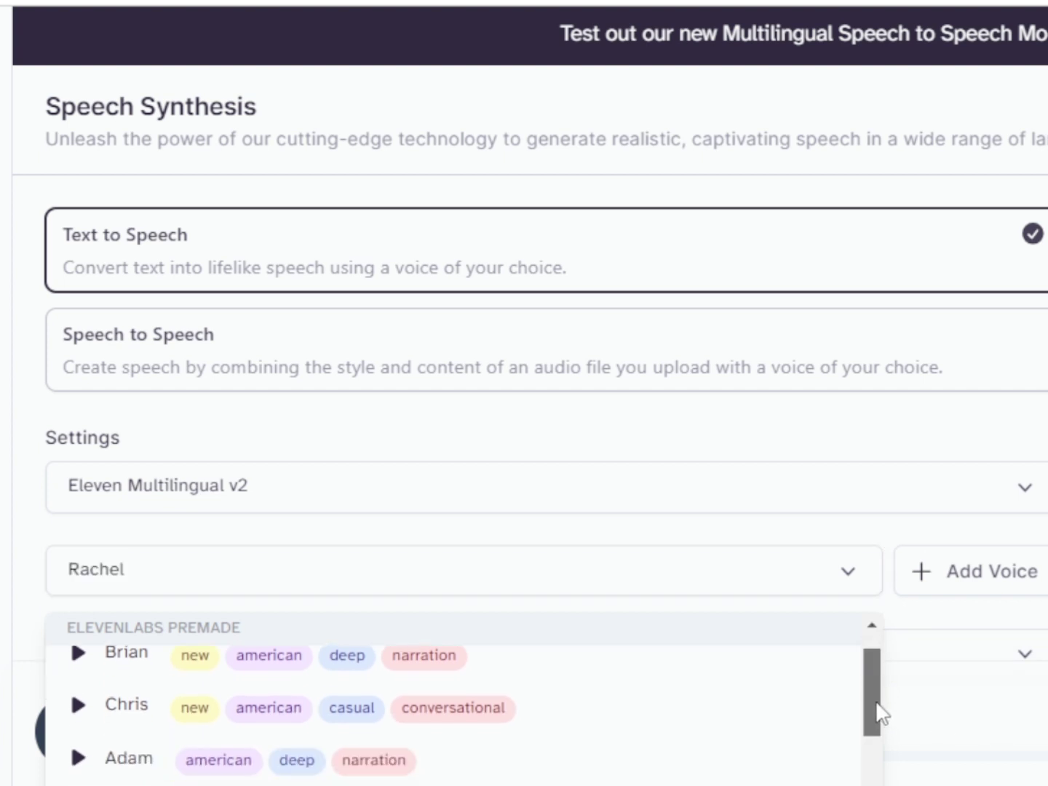
pyautogui.scroll(-2, 961, 393)
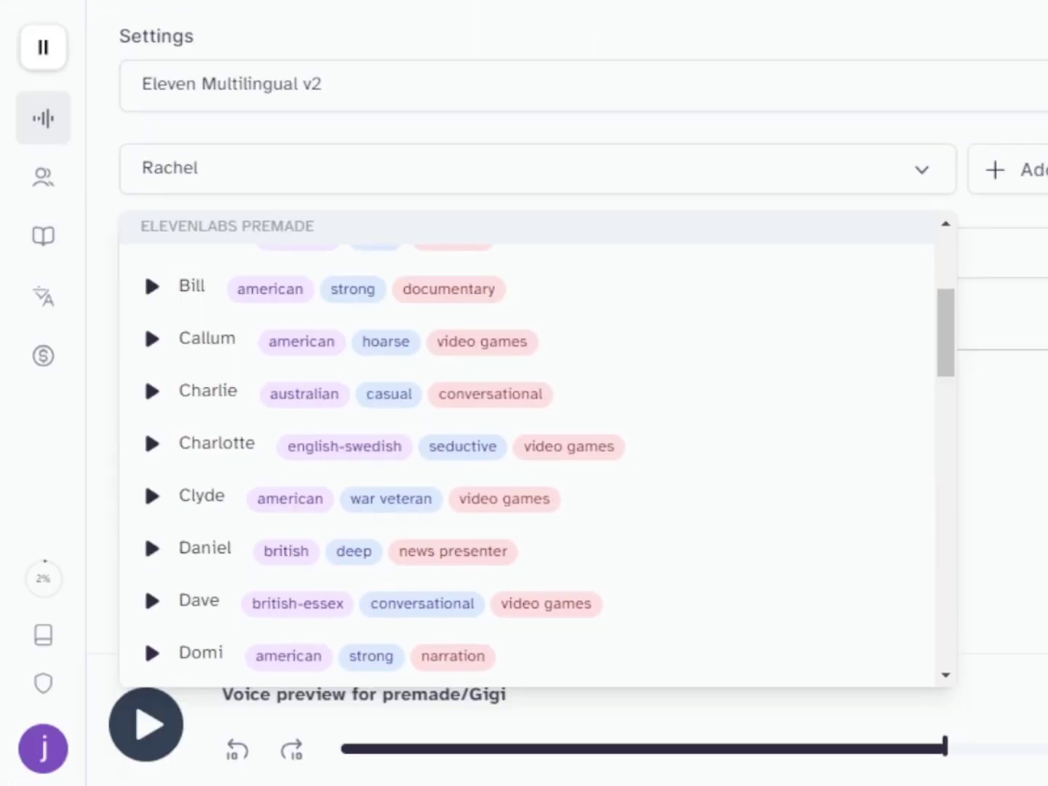
pyautogui.moveTo(946, 378); pyautogui.dragTo(965, 495)
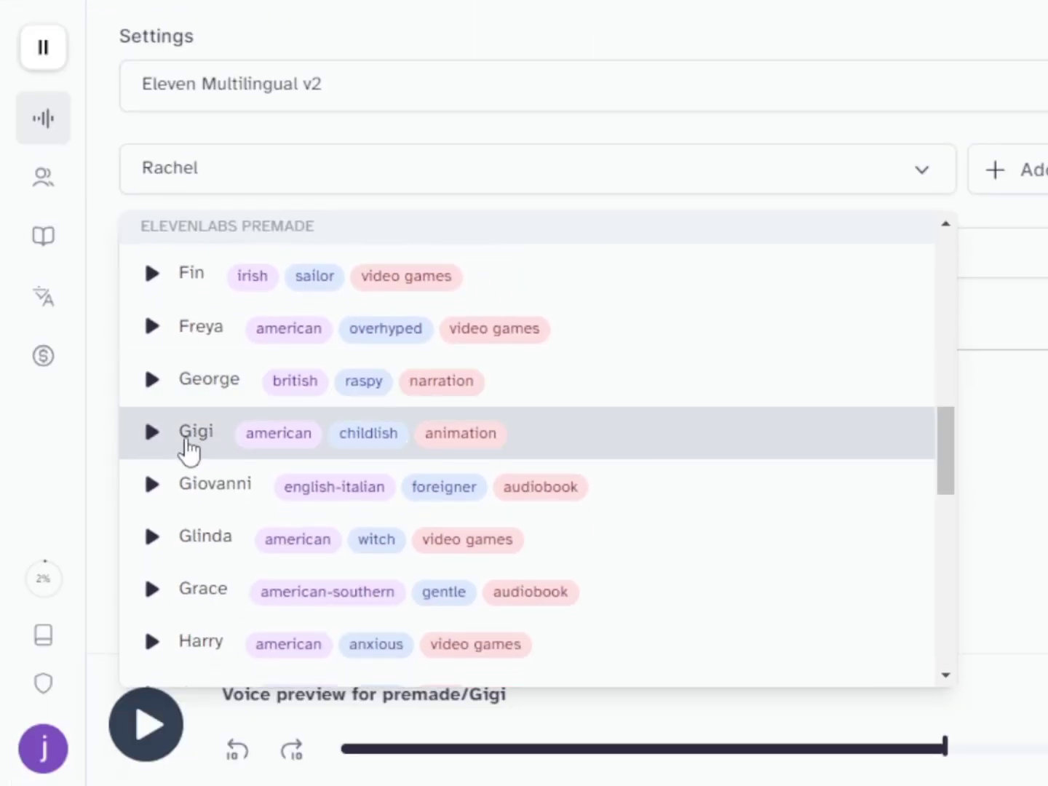
pyautogui.click(152, 434)
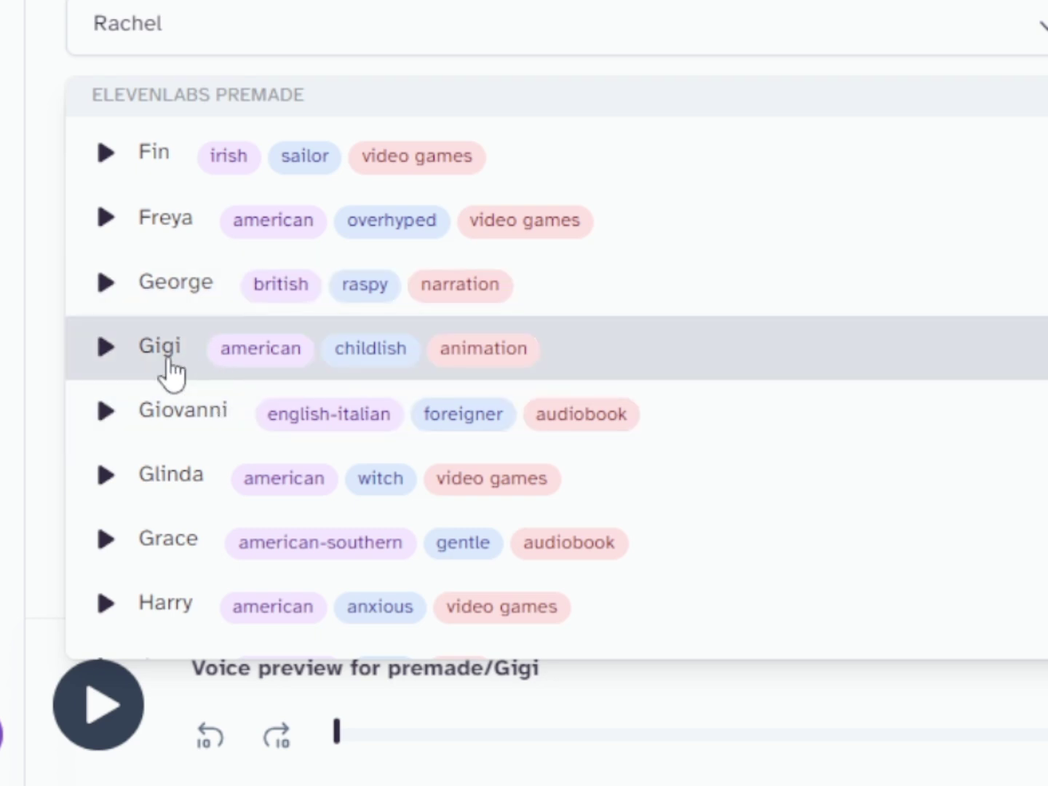
pyautogui.click(167, 360)
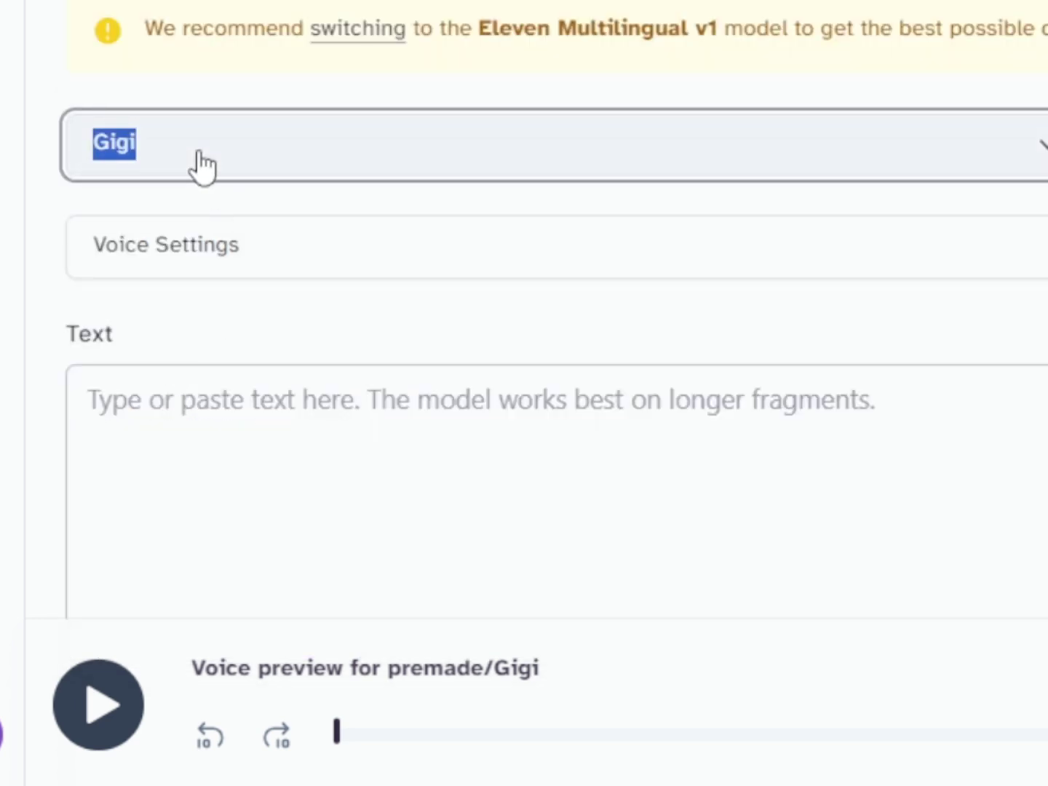
pyautogui.click(204, 166)
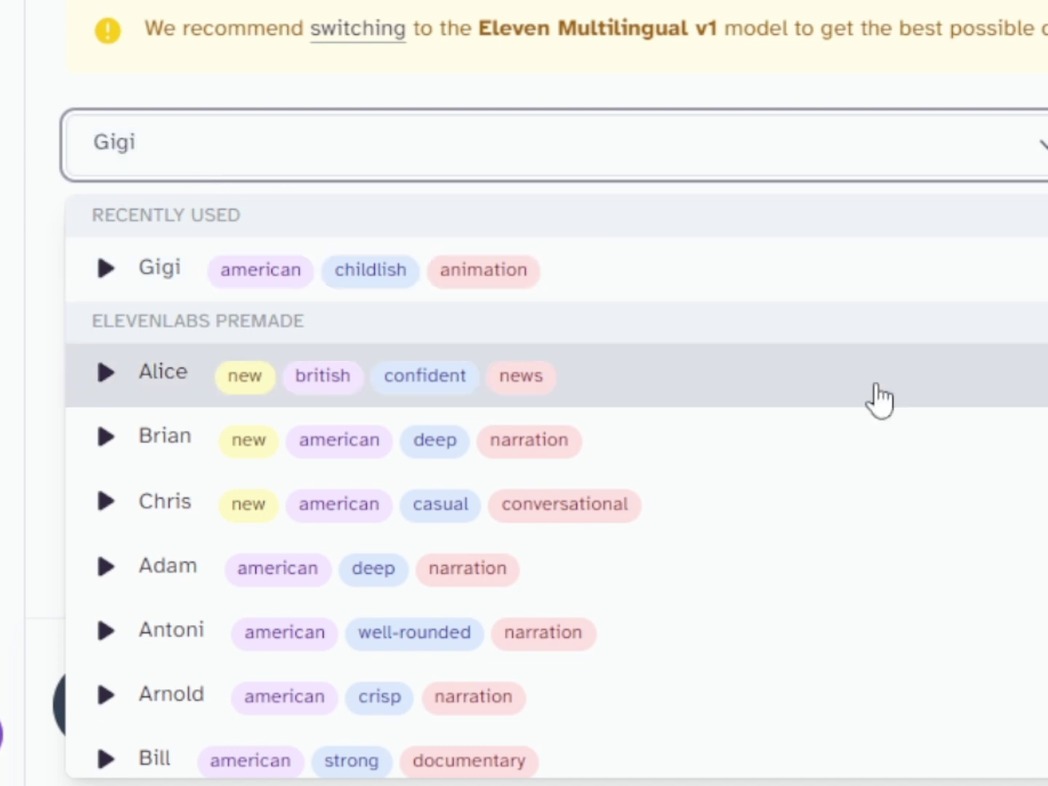
pyautogui.click(88, 400)
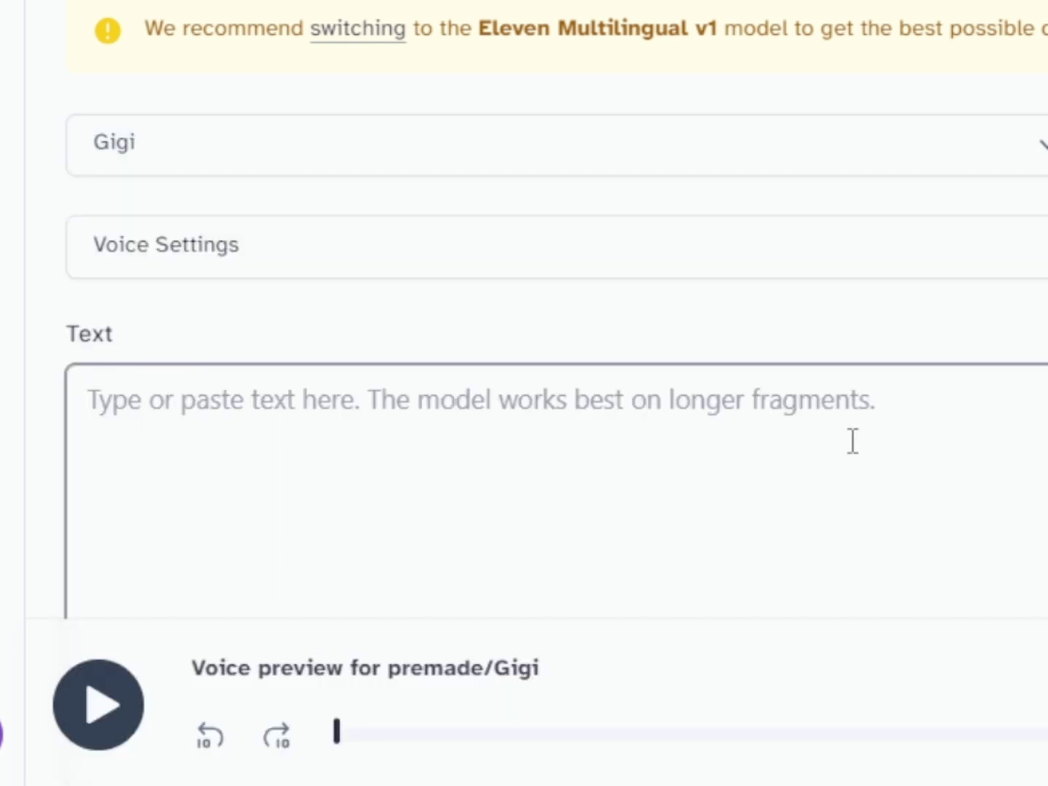
# - Enter the narration "hi, can you guess what fruit I am? hi I am apple A p p l e spells apple" and generate the speech
pyautogui.scroll(-3, 555, 292)
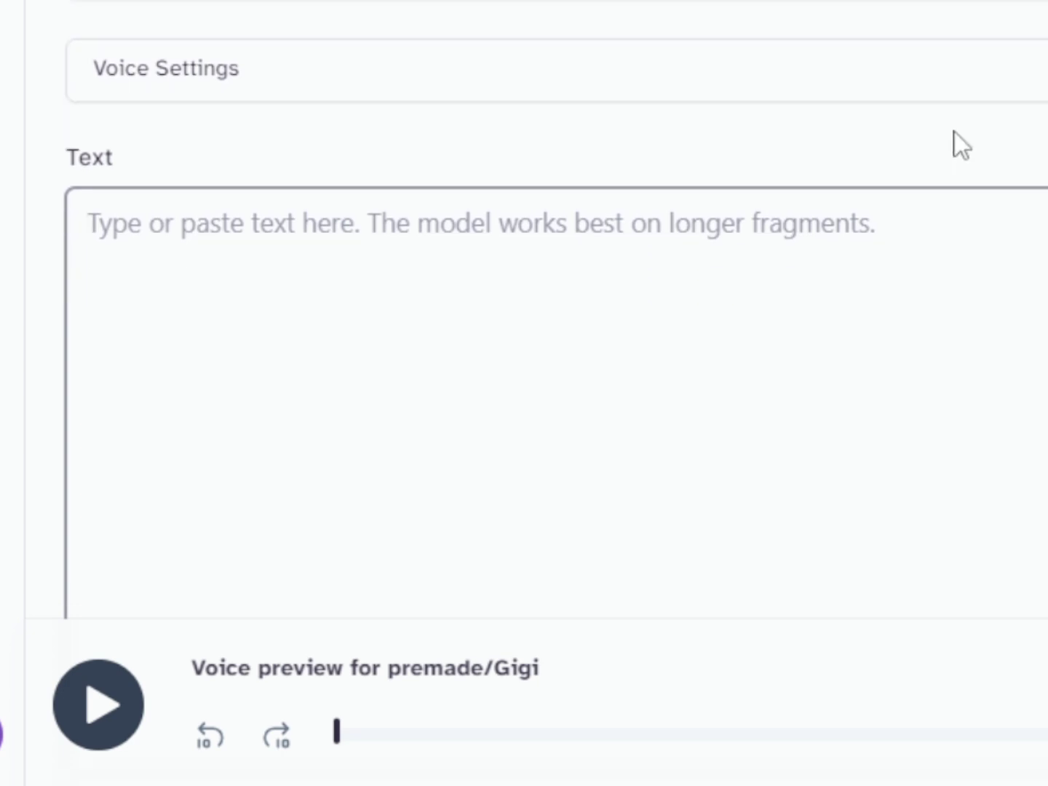
pyautogui.write('hi, can you guess what fruit I am? hi I am  apple A p p l e spells apple')
pyautogui.hotkey('ctrl', 'a')
pyautogui.click(457, 387)
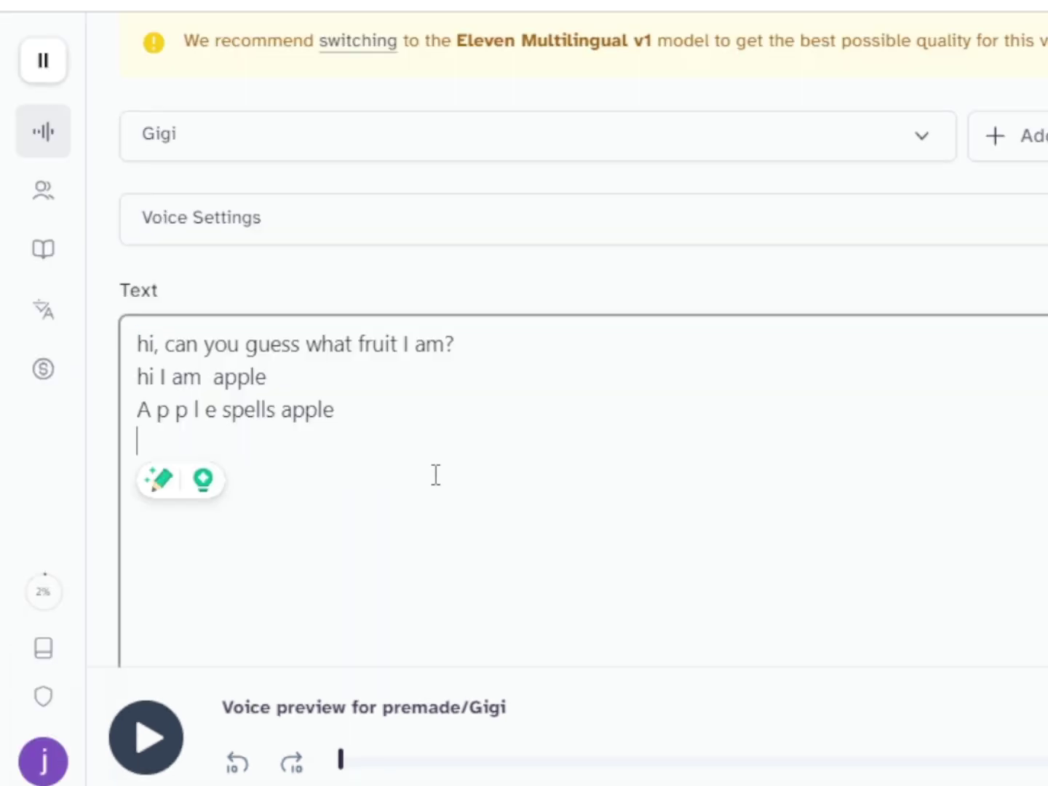
pyautogui.click(99, 710)
pyautogui.scroll(-5, 704, 612)
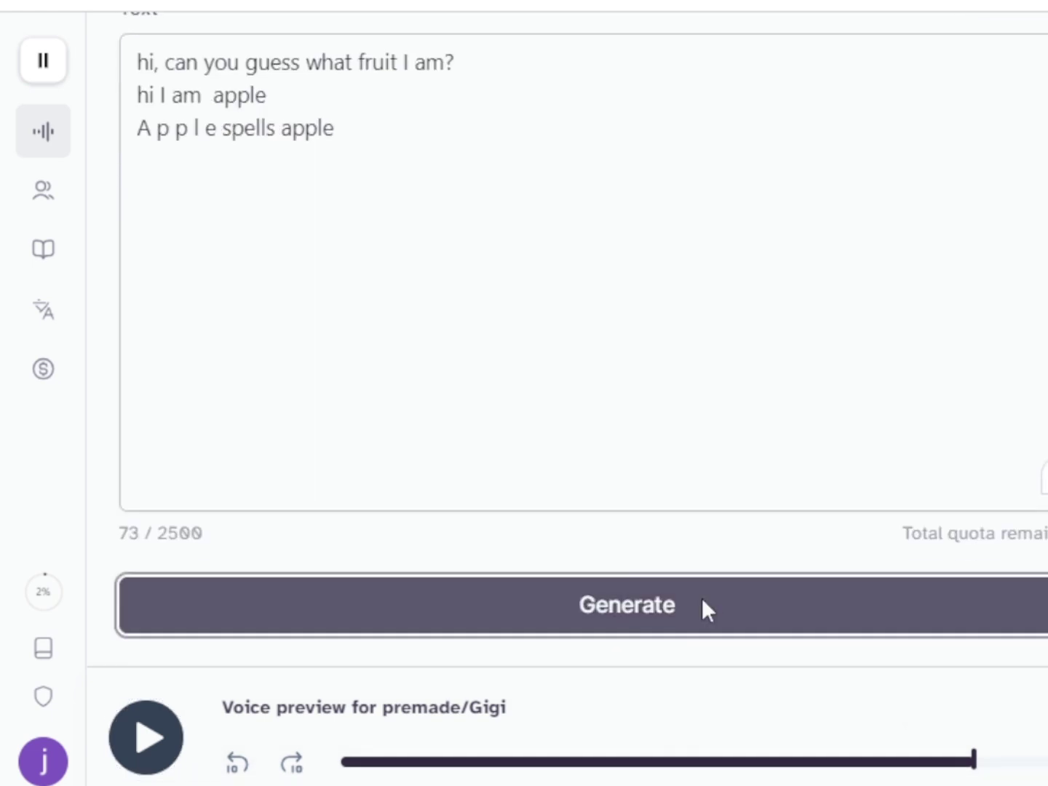
# - Replace the narration with "Hi, can you guess what fruit I am? Hi I am orange O r a n g e spells orange" from Google Docs
pyautogui.moveTo(471, 429); pyautogui.dragTo(851, 494)
pyautogui.hotkey('ctrl', 'c')
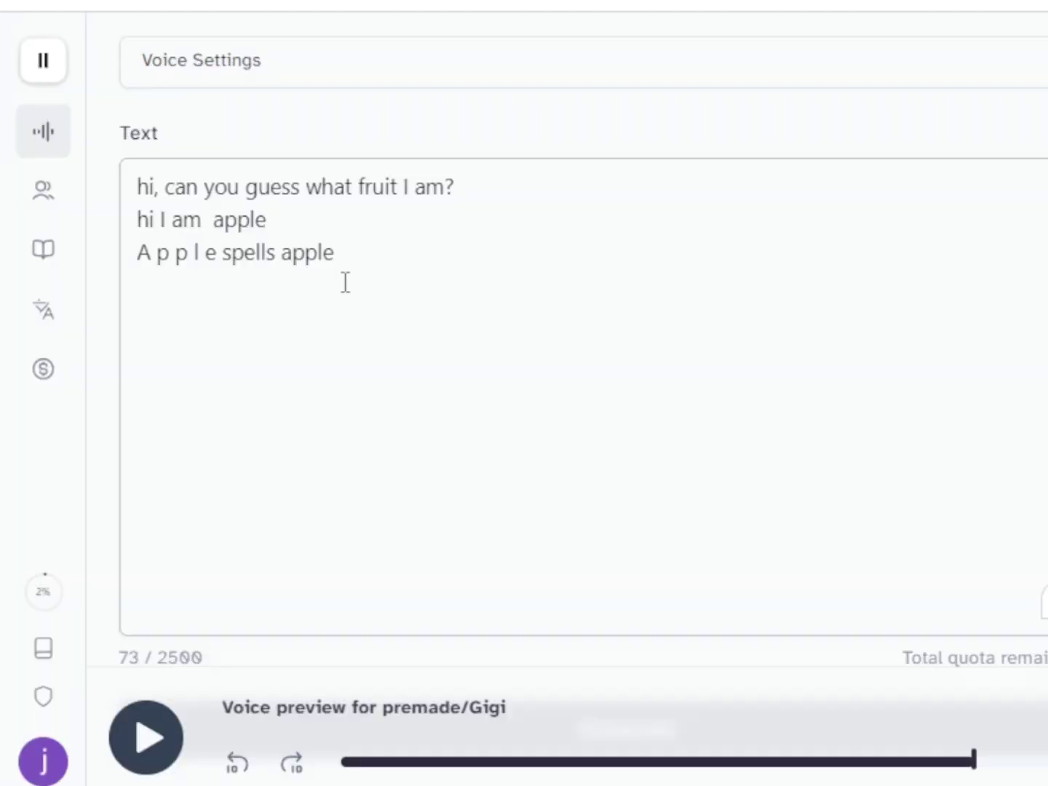
pyautogui.moveTo(340, 255); pyautogui.dragTo(111, 200)
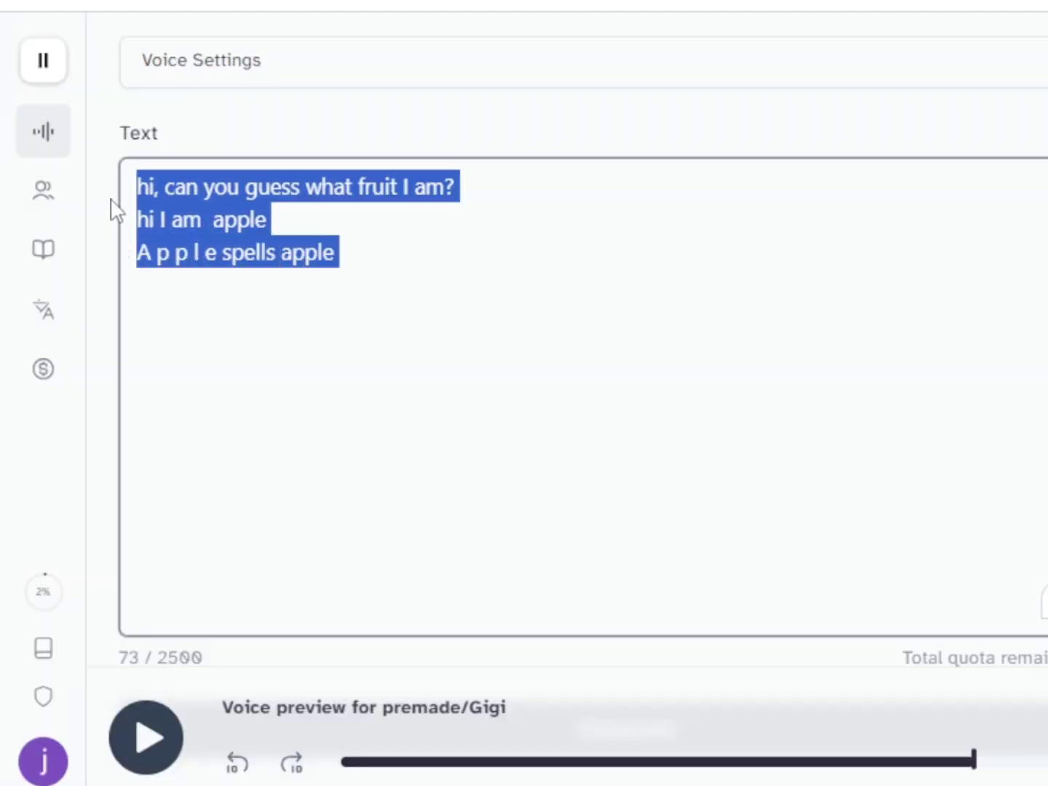
pyautogui.press('BackSpace')
pyautogui.hotkey('ctrl', 'v')
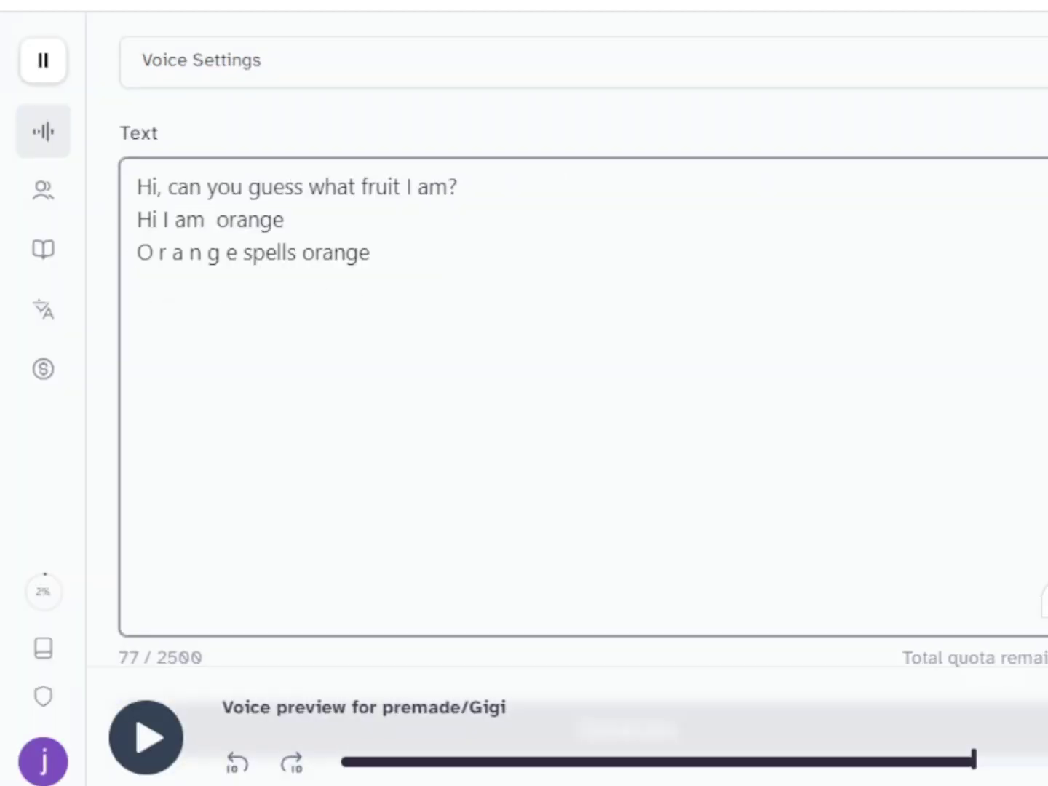
# - Replace the narration with the strawberry lines from the Google Docs script, ending with "S t r a w b e r r y spells strawberry"
pyautogui.scroll(-2, 1025, 636)
pyautogui.scroll(2, 566, 128)
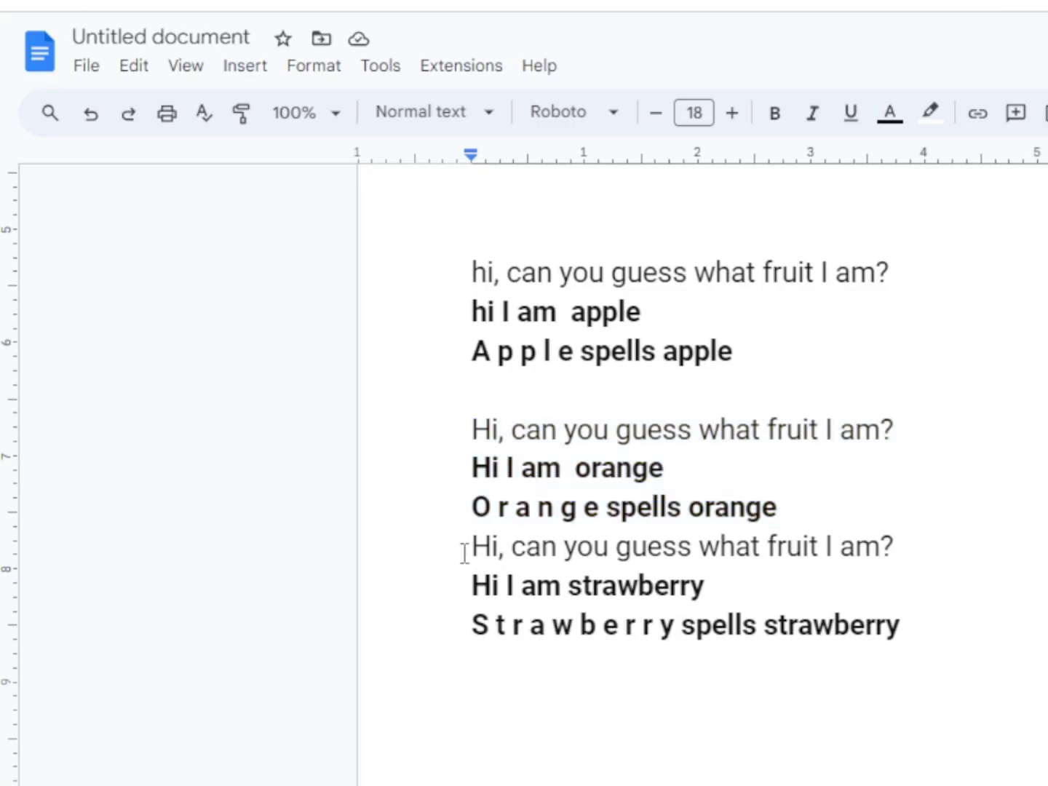
pyautogui.moveTo(466, 552); pyautogui.dragTo(960, 622)
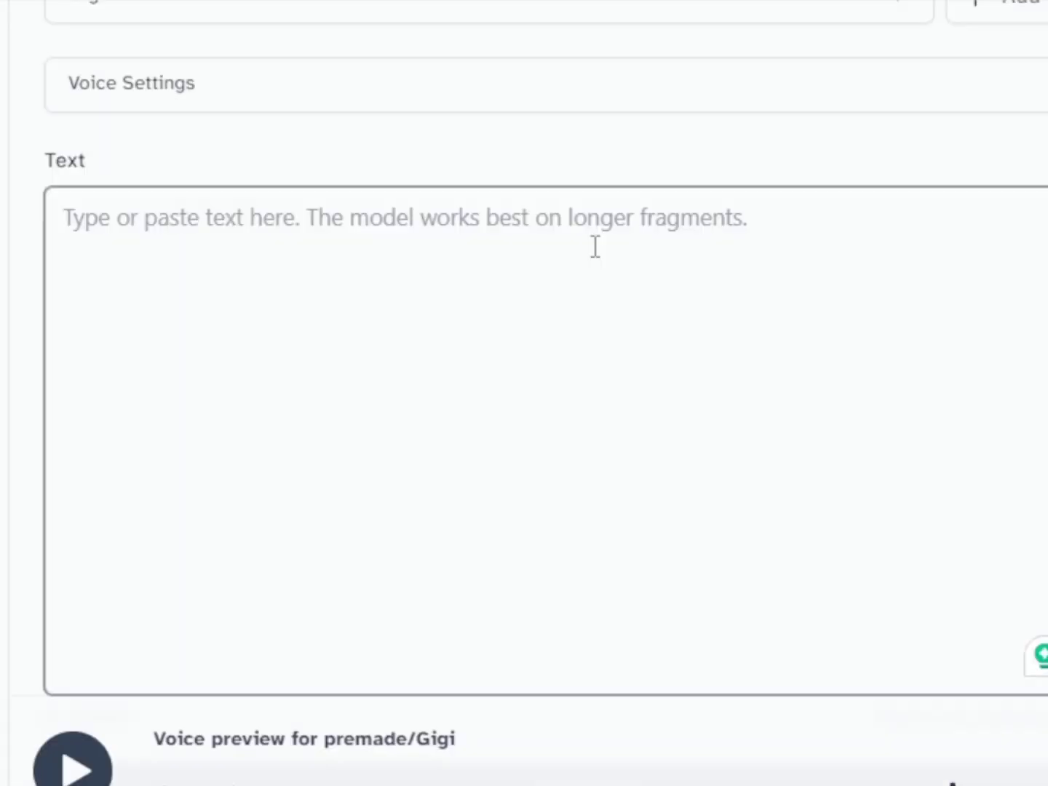
pyautogui.write('Hi, can you guess what fruit I am? Hi I am strawberry S t r a w b e r r y spells strawberry')
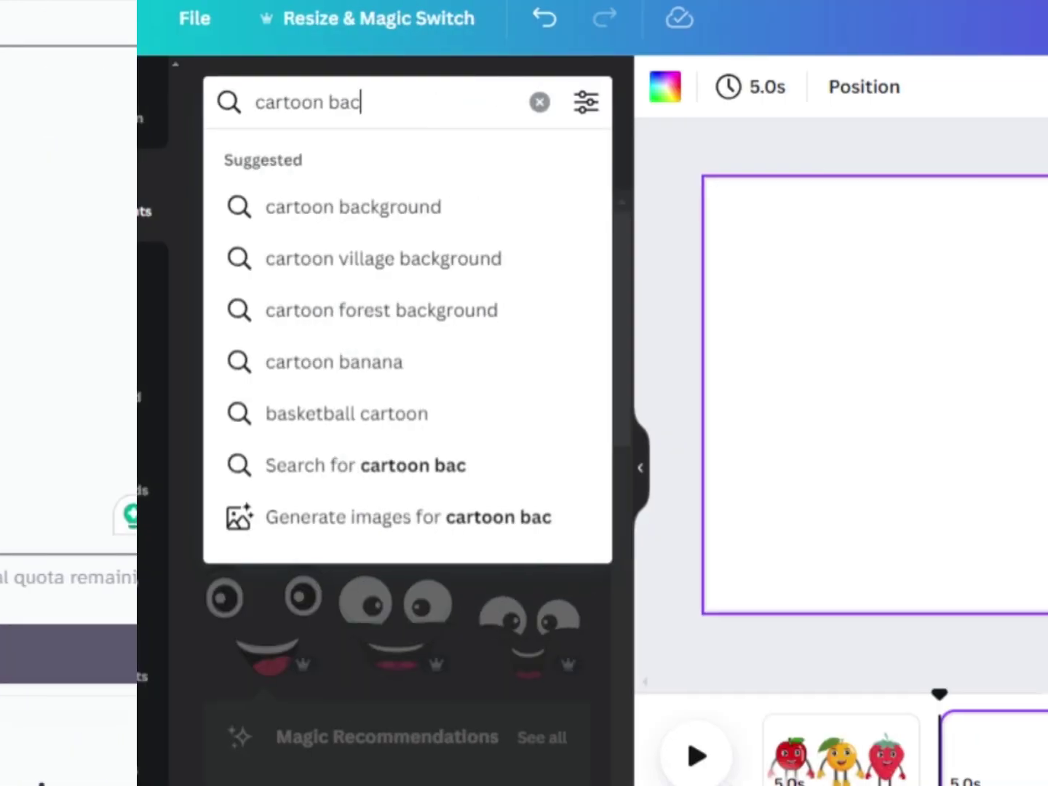
# - Switch to the Canva design with its blank second page and search the elements for "cartoon background"
pyautogui.write('kgr')
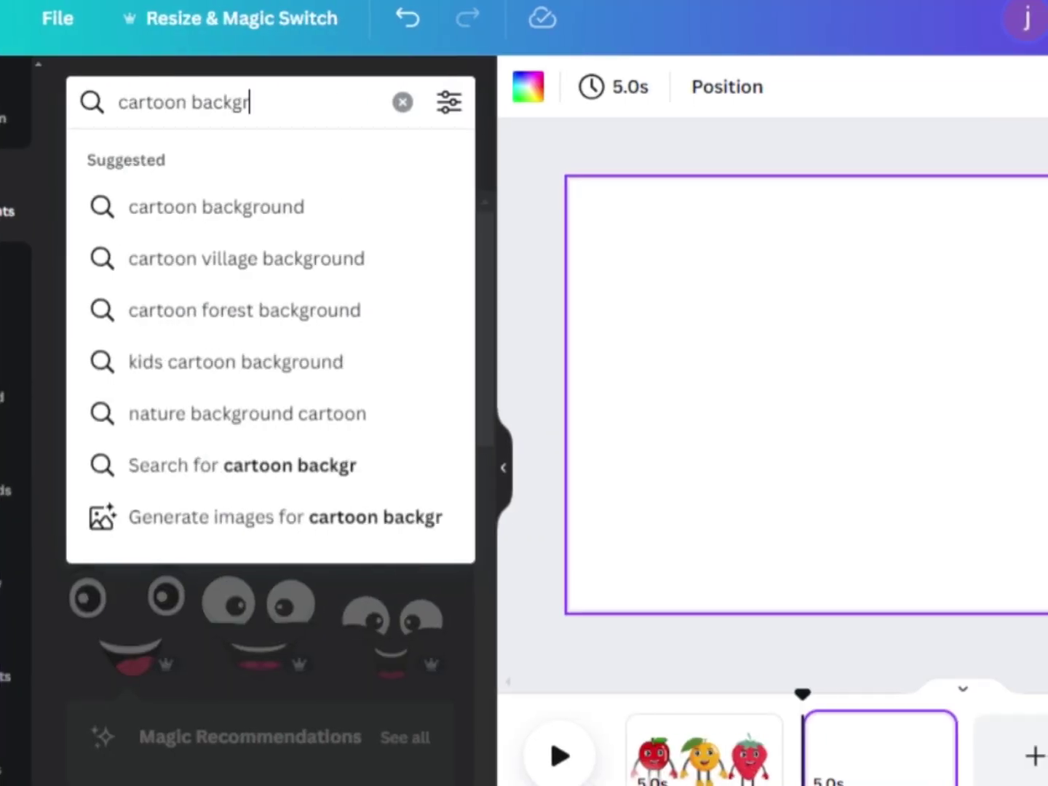
pyautogui.write('oun')
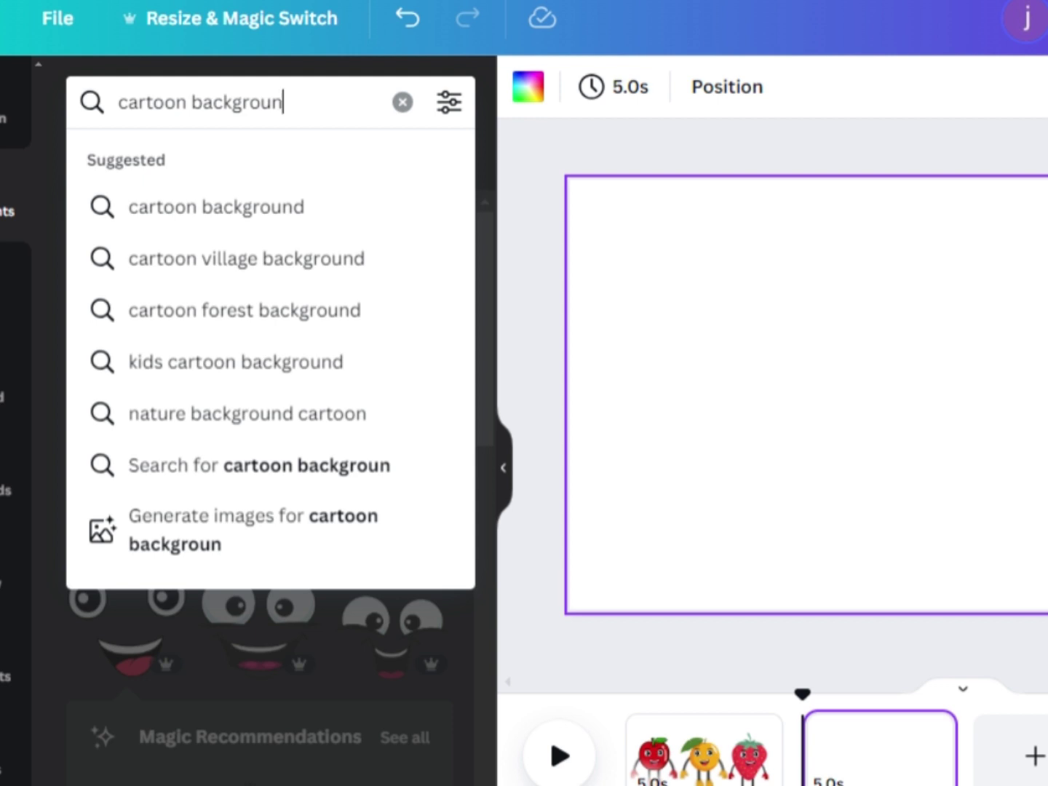
pyautogui.press('Return')
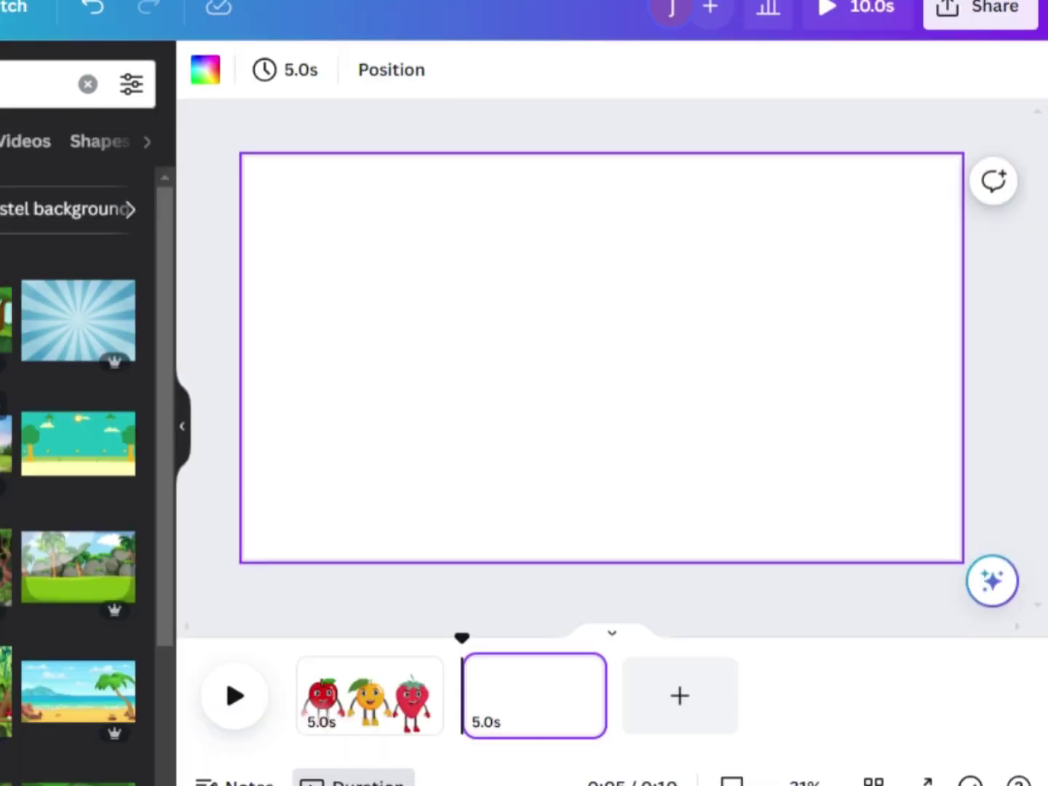
# - Add the blue-sky cartoon background with clouds and green hills to the second page and enlarge it to cover the page
pyautogui.scroll(-10, 78, 473)
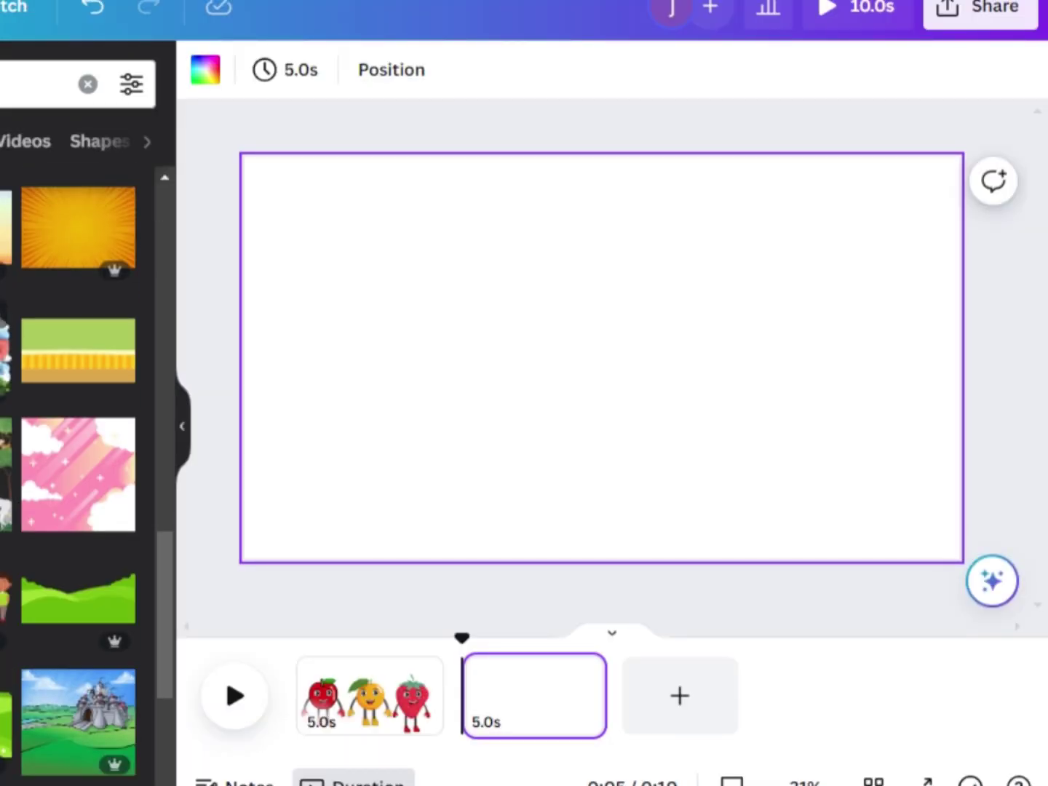
pyautogui.scroll(10, 78, 474)
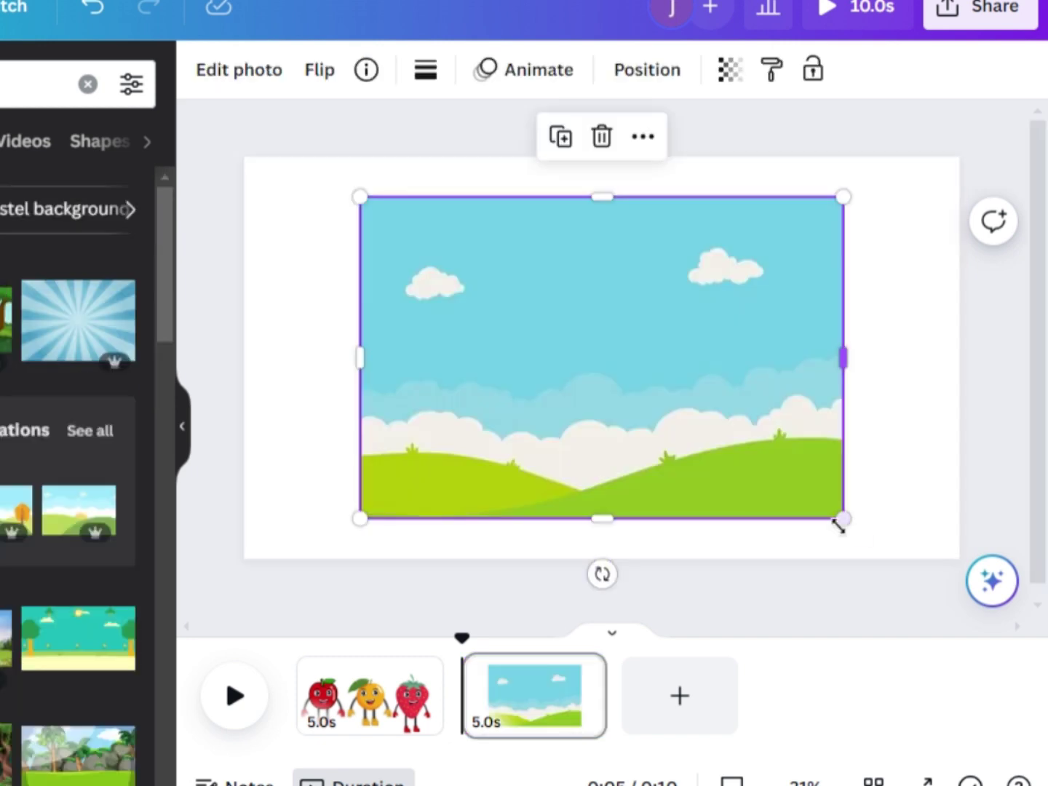
pyautogui.moveTo(838, 522); pyautogui.dragTo(859, 529)
pyautogui.moveTo(506, 367); pyautogui.dragTo(391, 328)
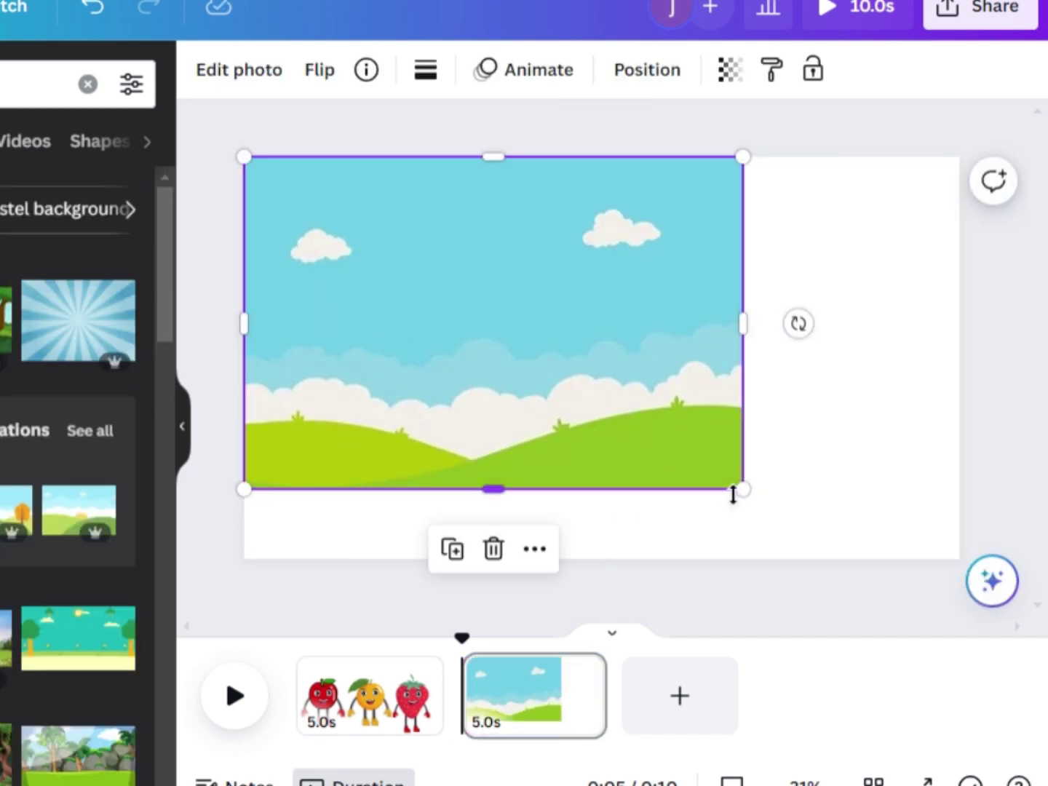
pyautogui.moveTo(733, 495); pyautogui.dragTo(960, 559)
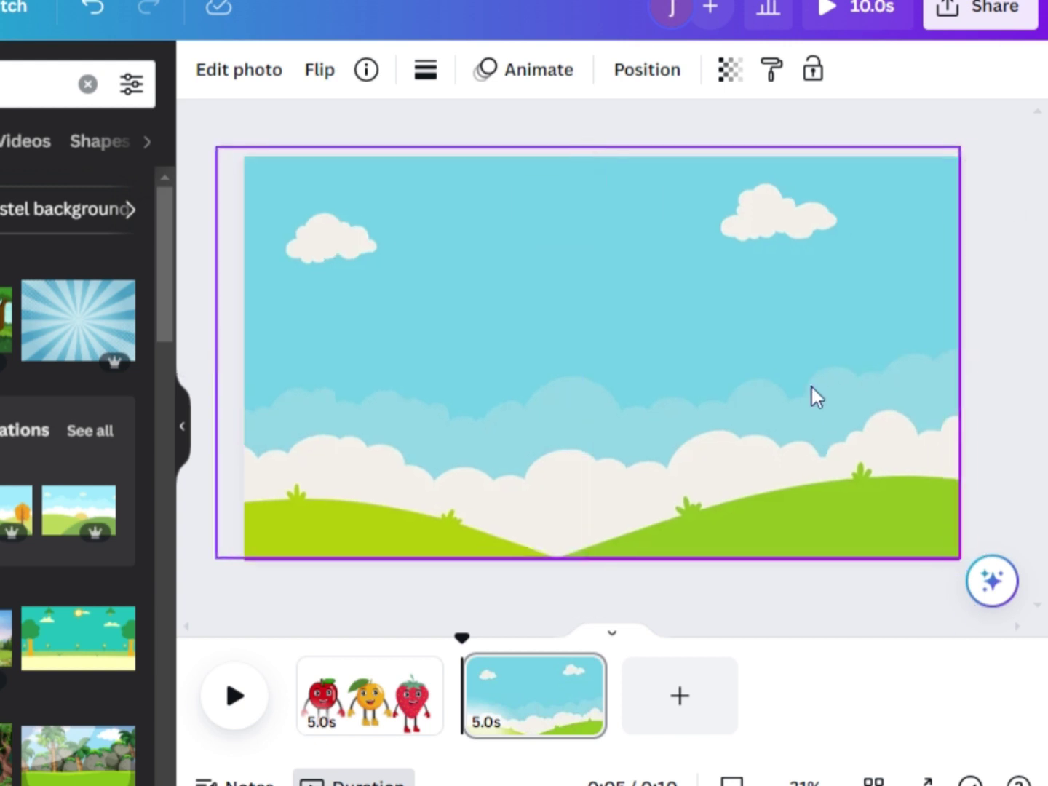
# - Search the elements for "animated tress", add the green tree and place it on the hill at the page's right edge
pyautogui.click(88, 83)
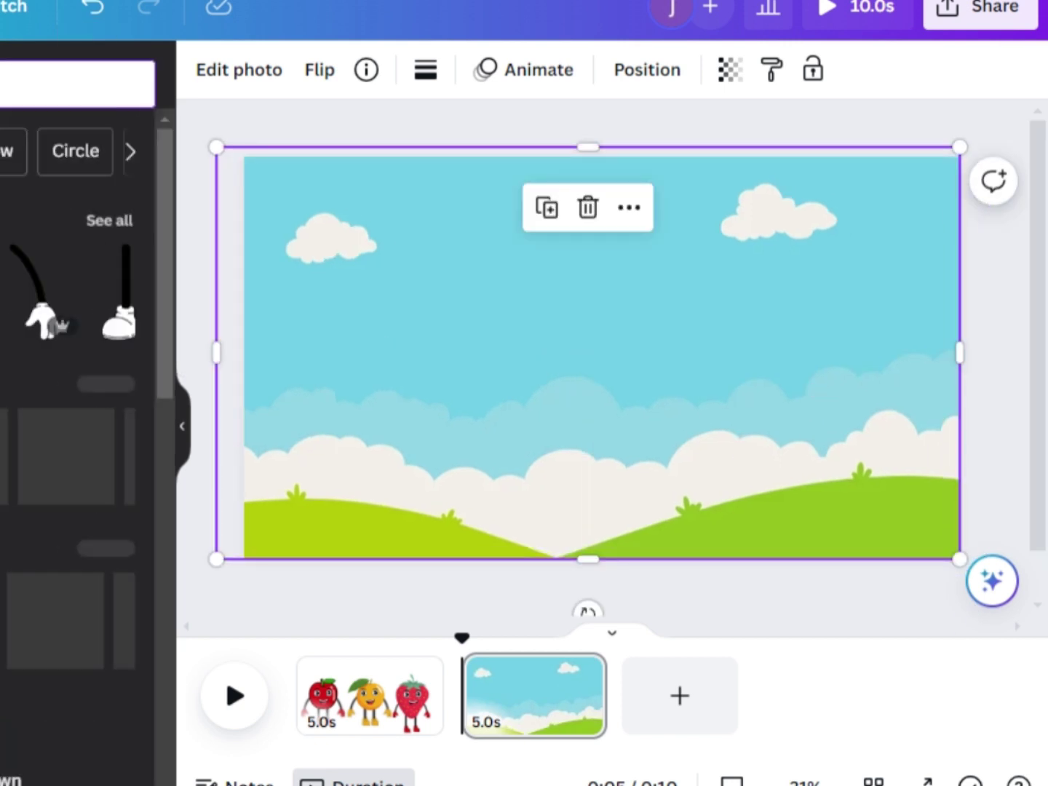
pyautogui.write('anim')
pyautogui.write('ated ')
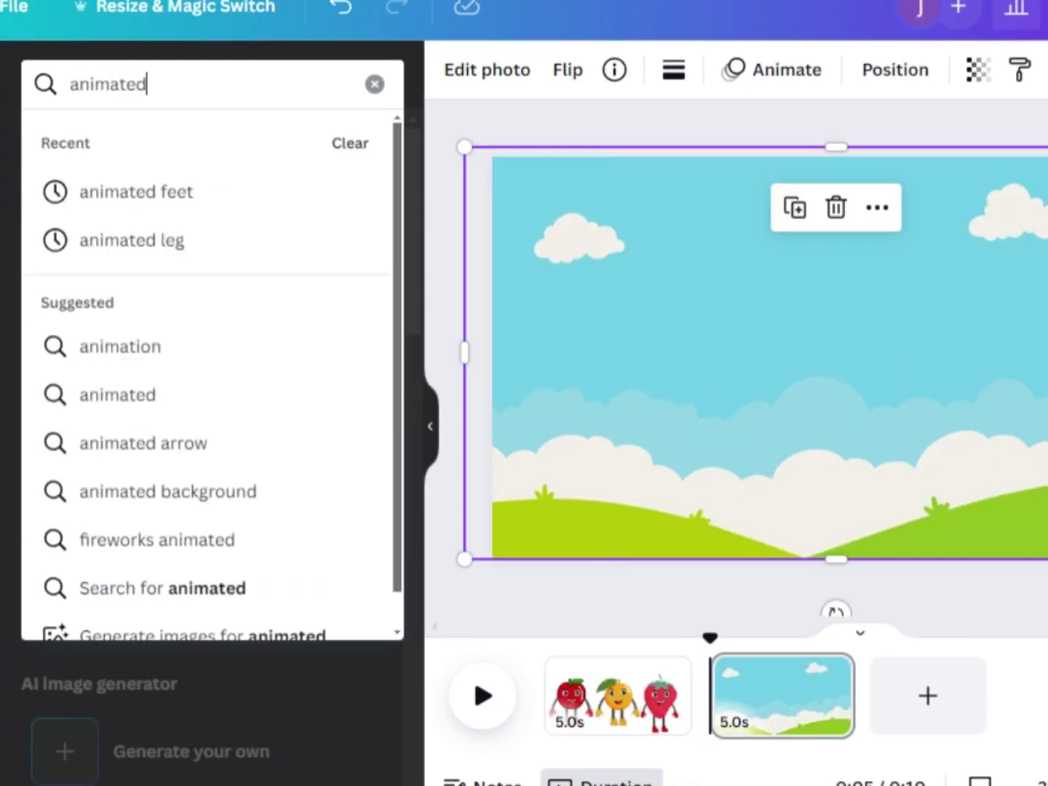
pyautogui.write('tress')
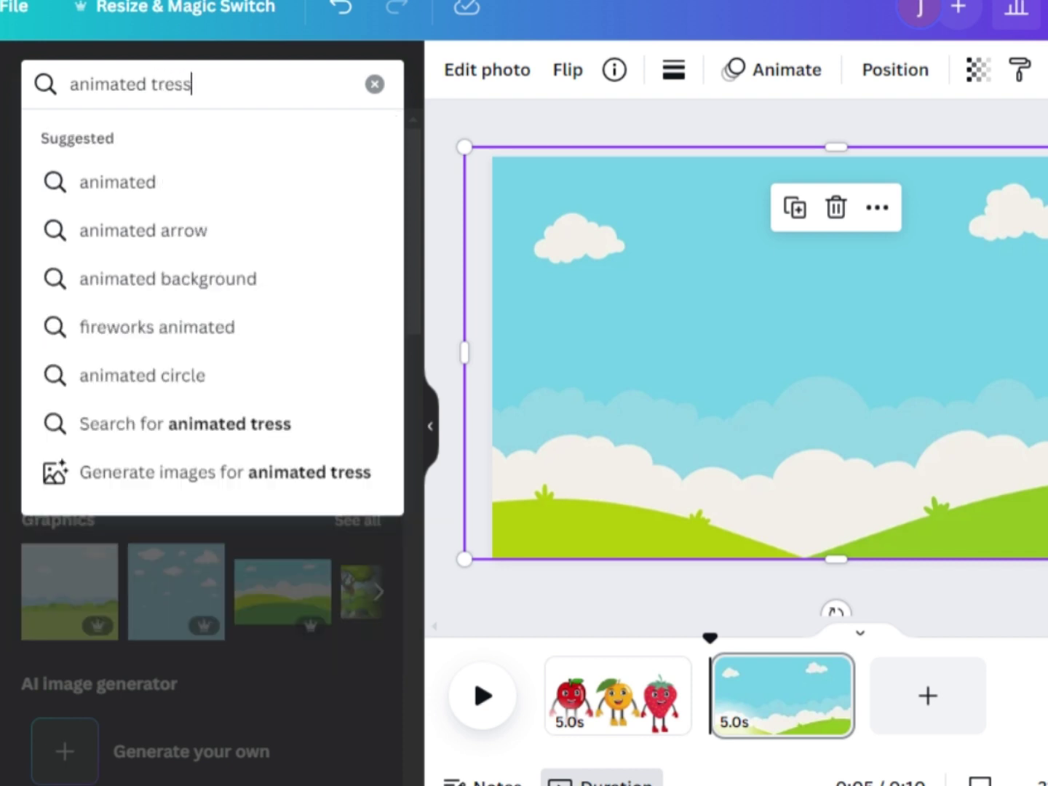
pyautogui.press('Return')
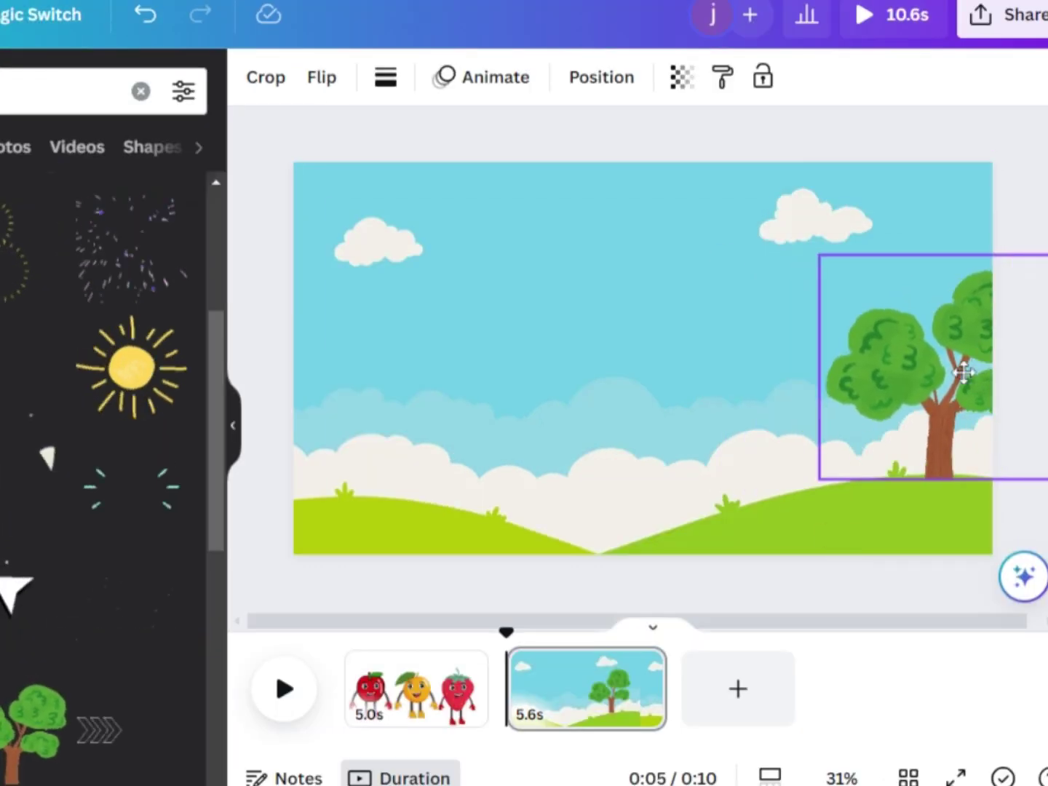
pyautogui.moveTo(958, 368); pyautogui.dragTo(932, 378)
# - Add the yellow and green animated butterfly and place it small in the upper-left part of the sky
pyautogui.scroll(-5, 123, 625)
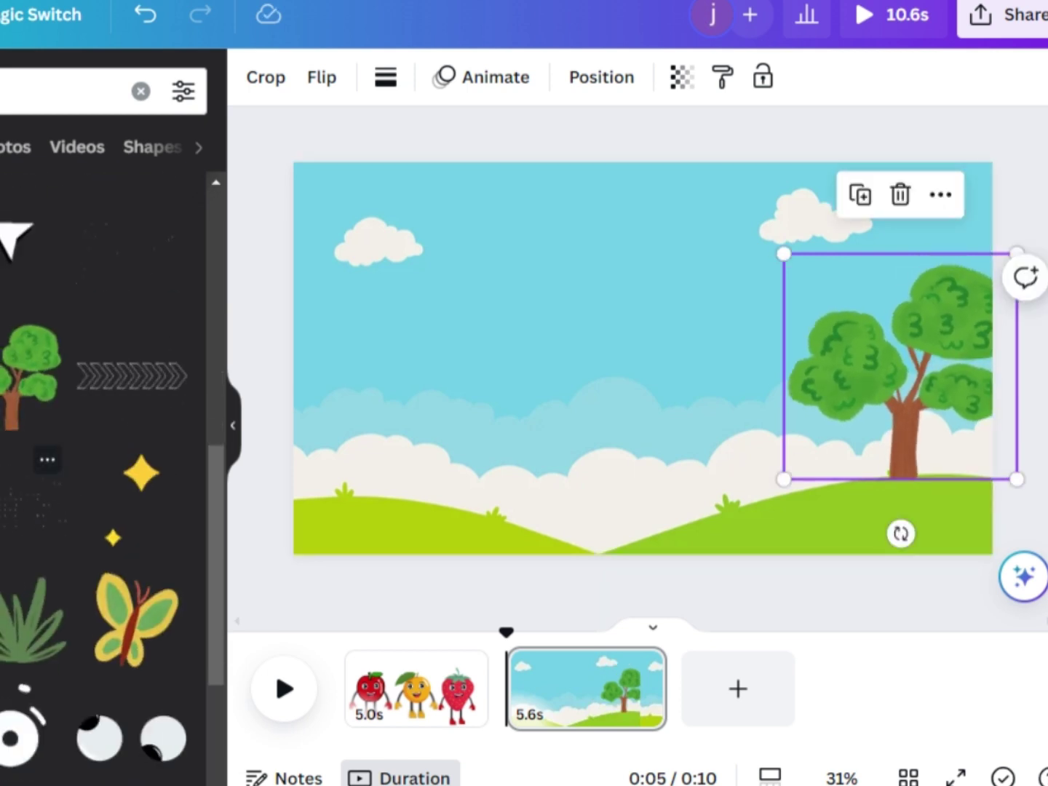
pyautogui.click(122, 626)
pyautogui.moveTo(491, 514); pyautogui.dragTo(663, 320)
pyautogui.moveTo(733, 262); pyautogui.dragTo(423, 233)
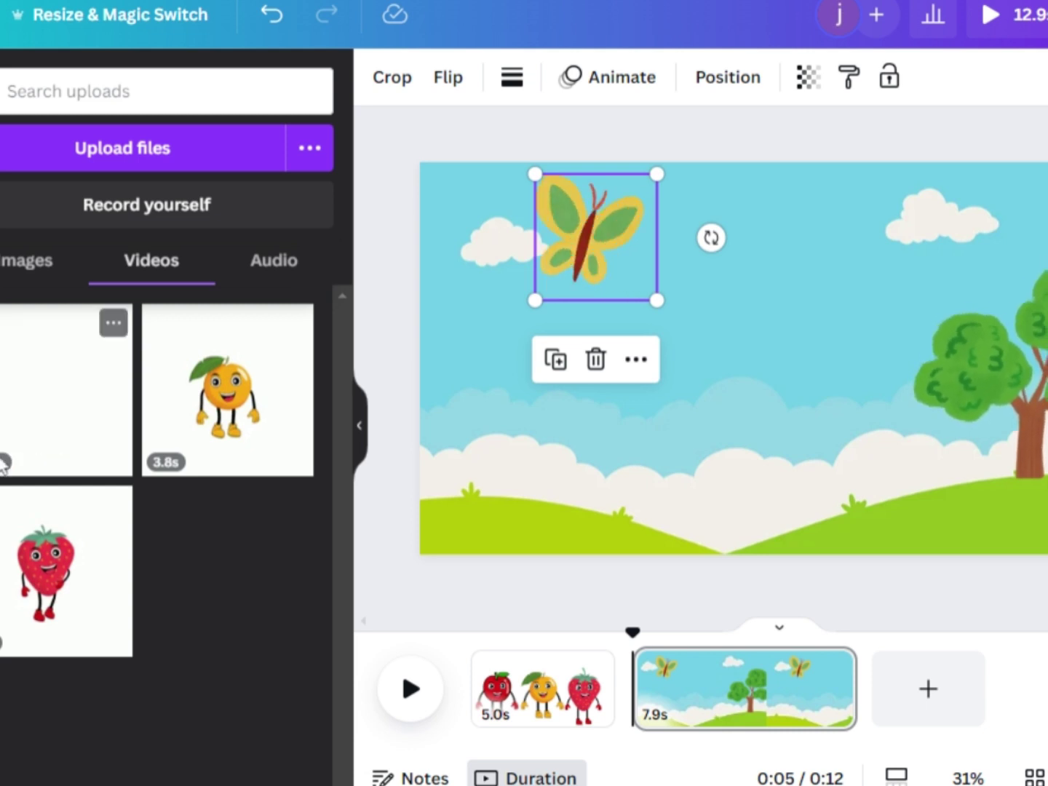
# - Add the 12.4 s apple video from the uploads, shrink it and place it in the page's lower-left corner
pyautogui.click(66, 390)
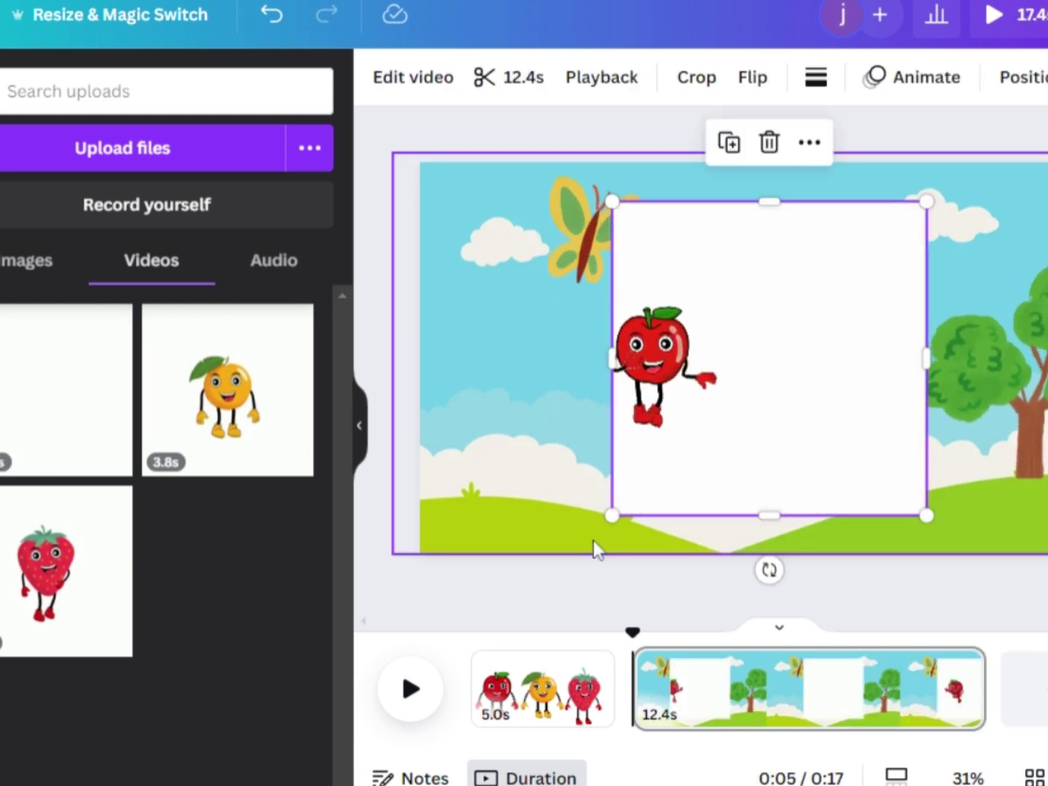
pyautogui.moveTo(617, 511); pyautogui.dragTo(746, 470)
pyautogui.moveTo(801, 384); pyautogui.dragTo(540, 492)
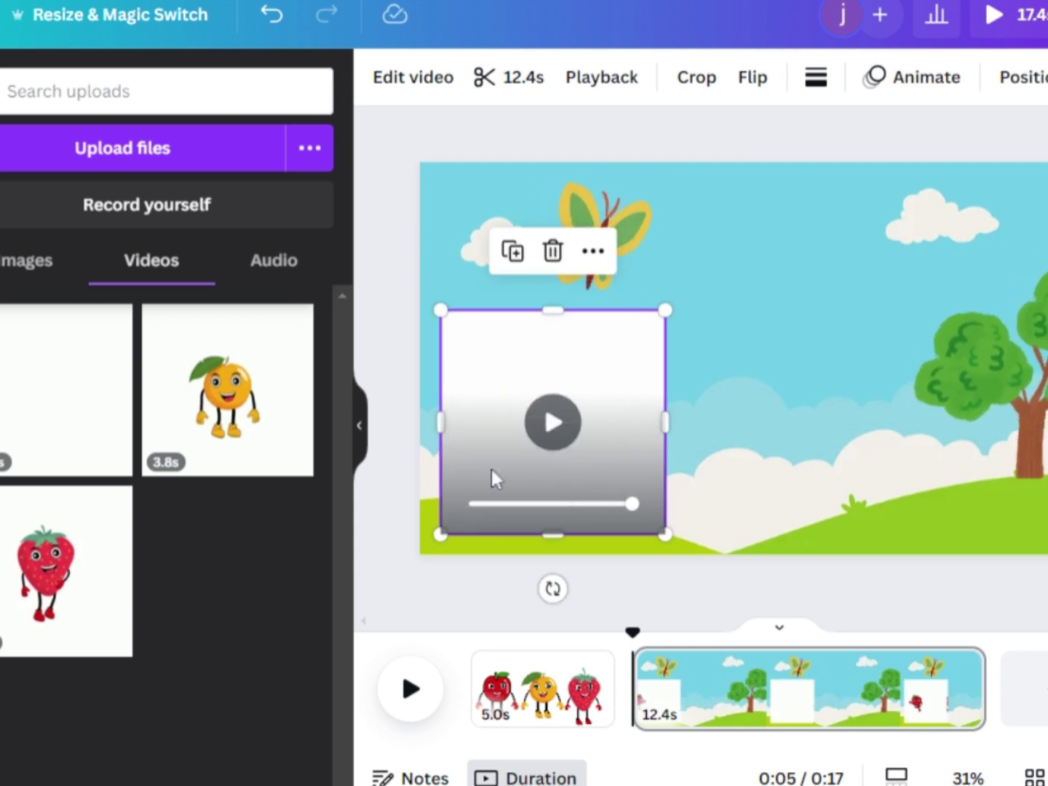
pyautogui.click(501, 503)
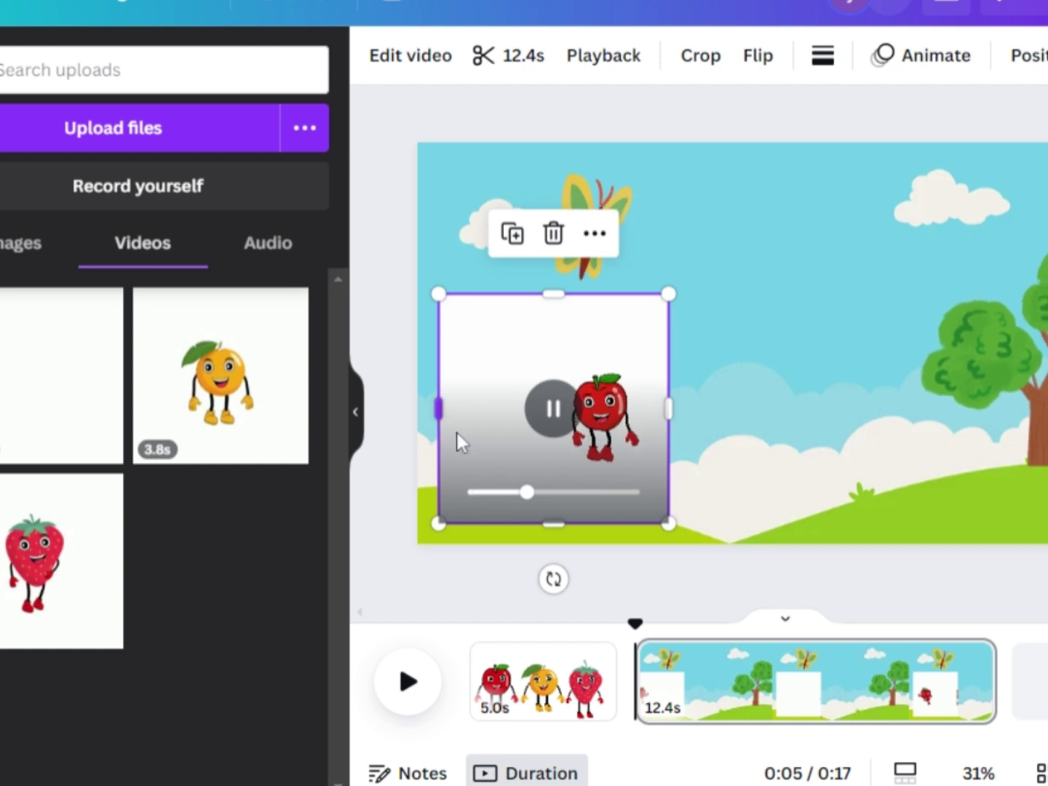
pyautogui.moveTo(456, 440); pyautogui.dragTo(429, 469)
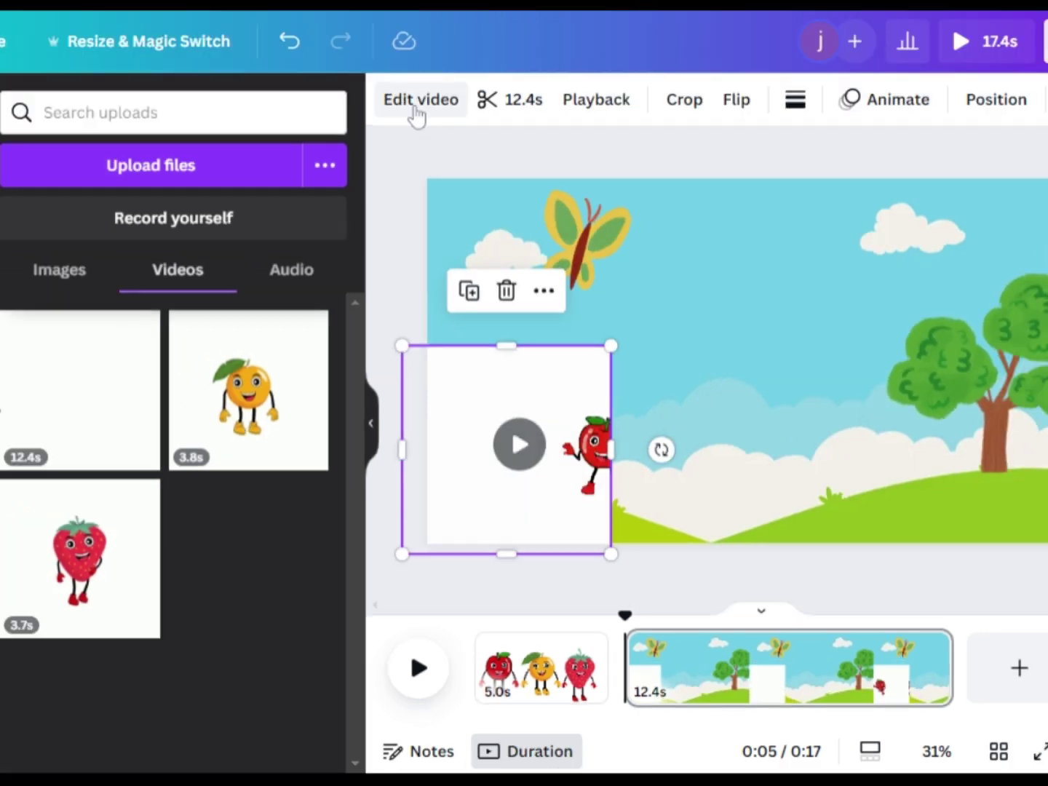
# - Remove the white background from the apple video with the Background Remover and preview the page
pyautogui.click(405, 61)
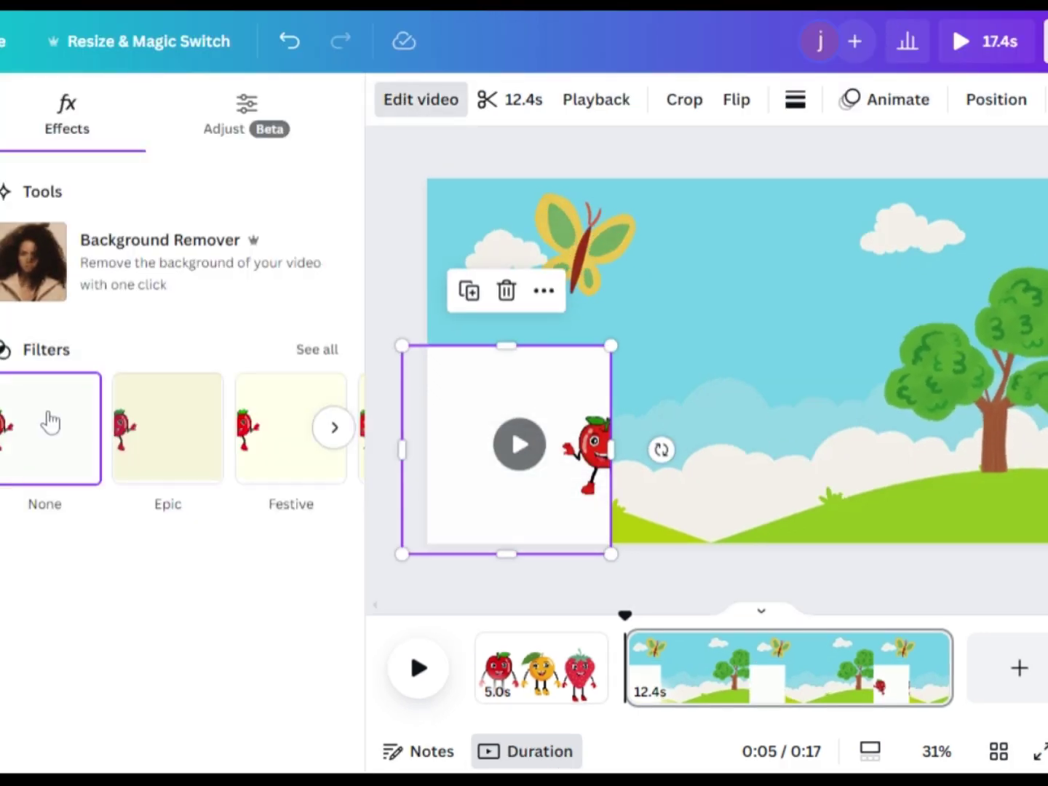
pyautogui.click(180, 265)
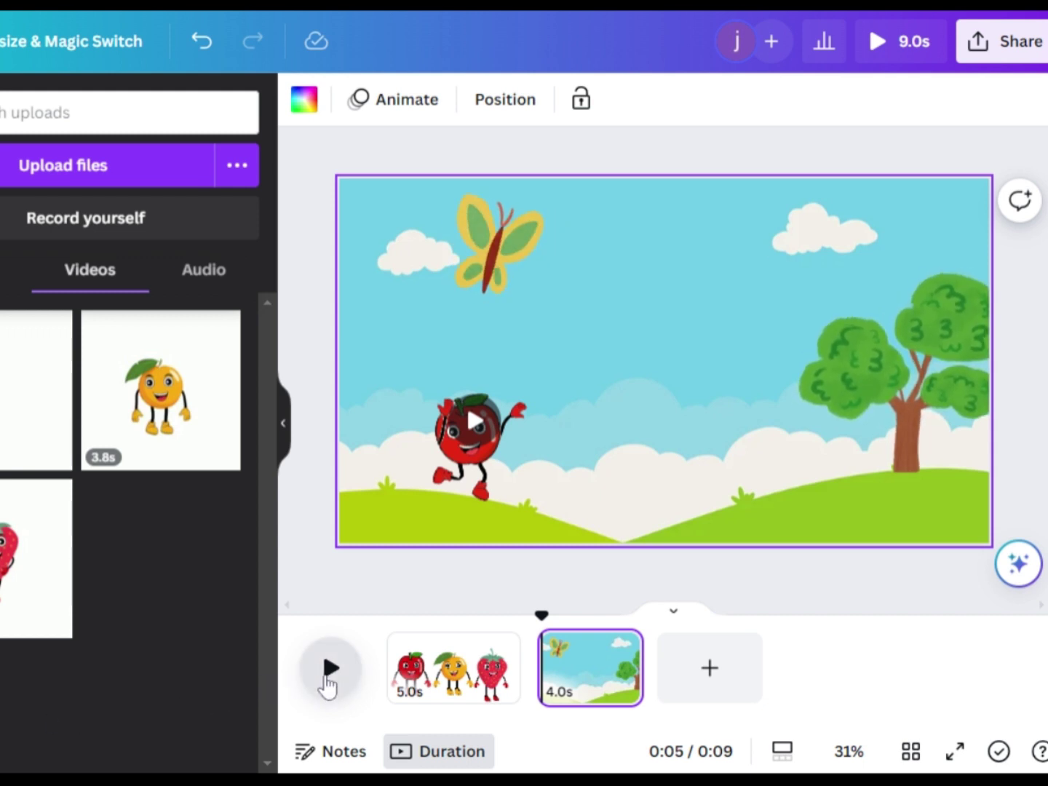
pyautogui.click(326, 683)
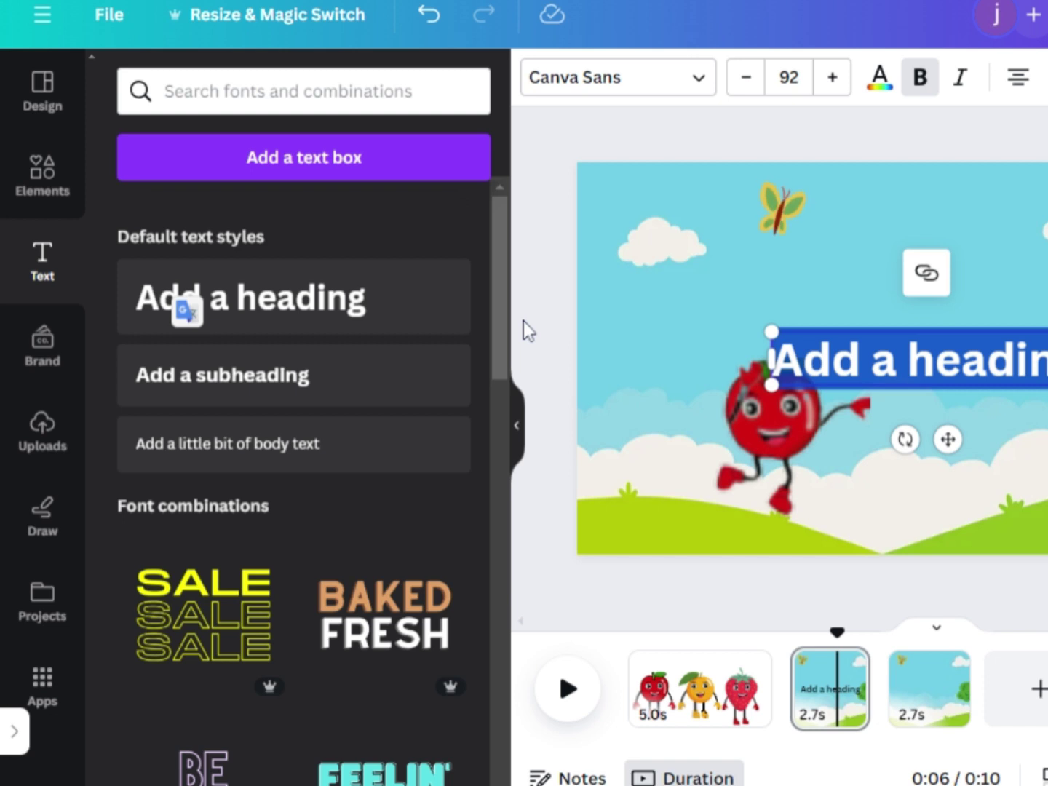
# - Replace the heading placeholder with "hi can you guess what fruit i am?", shrink it to about size 57 and place it above the apple
pyautogui.press('BackSpace')
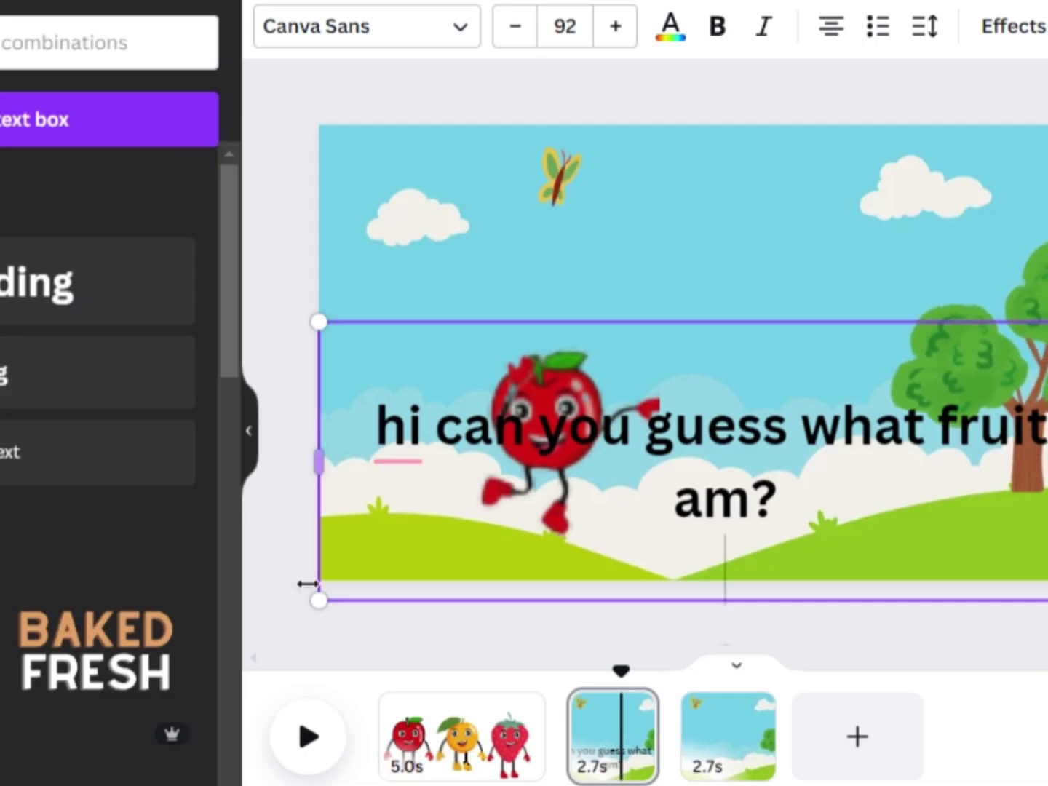
pyautogui.moveTo(316, 605); pyautogui.dragTo(625, 497)
pyautogui.moveTo(789, 444); pyautogui.dragTo(601, 287)
pyautogui.click(291, 139)
pyautogui.click(601, 285)
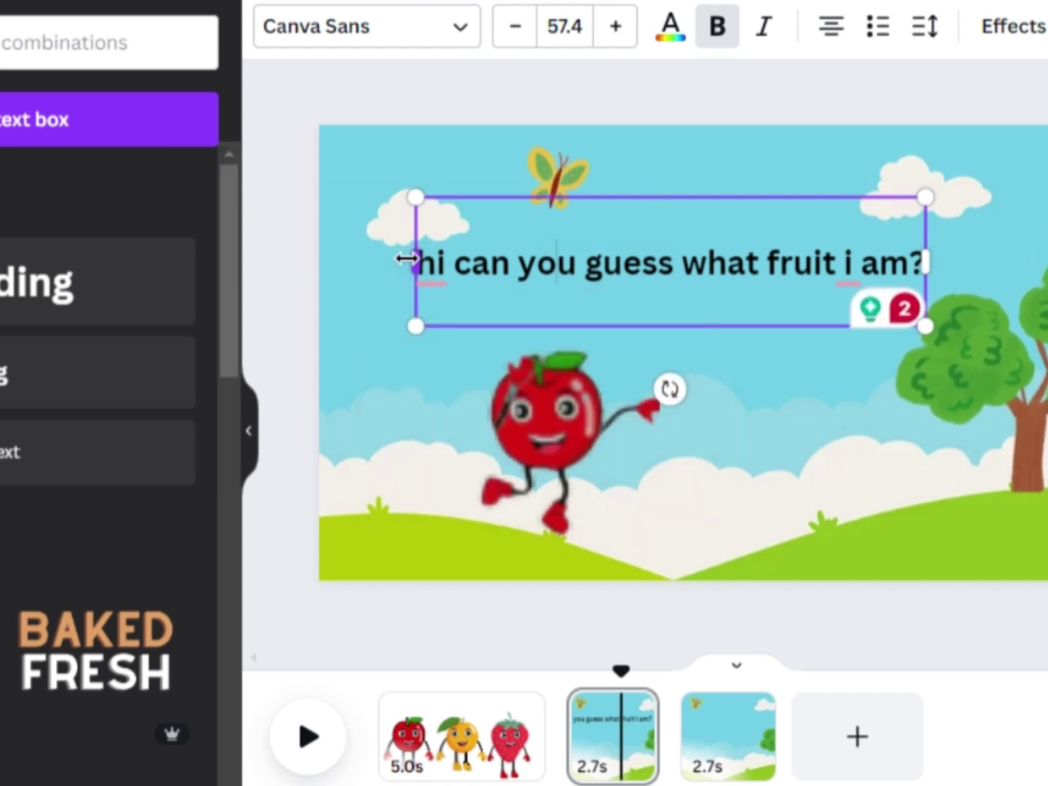
pyautogui.moveTo(414, 261); pyautogui.dragTo(403, 262)
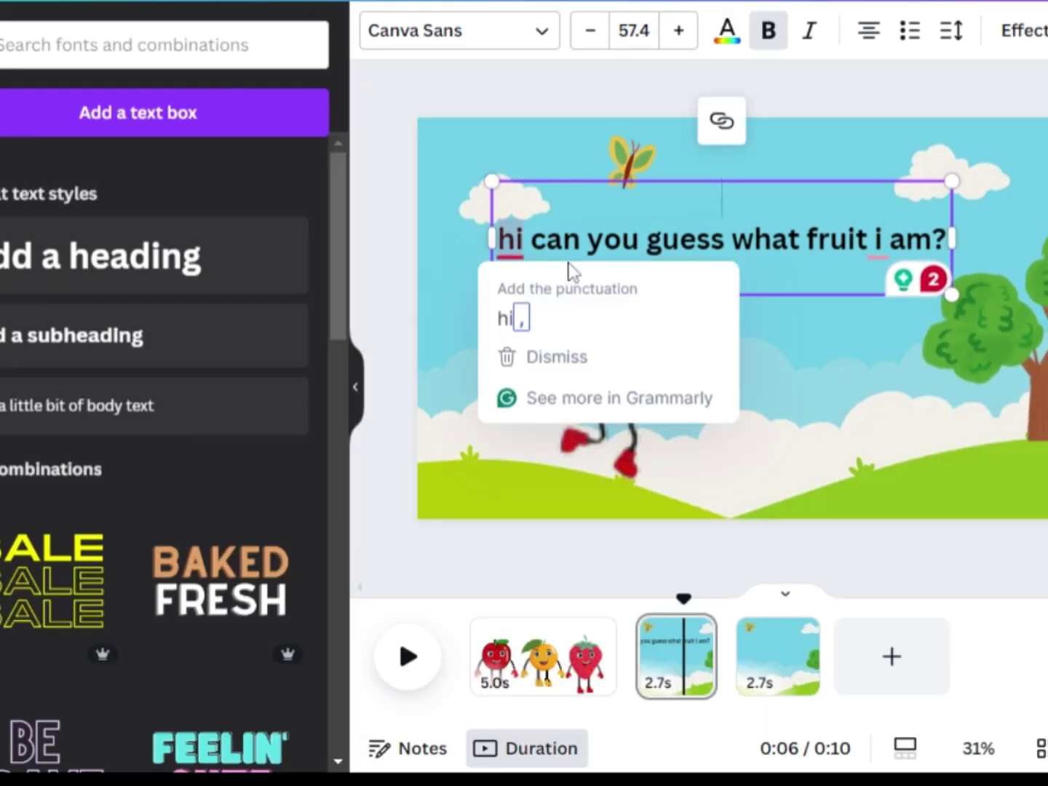
# - Set the whole apple question text to the Playfair Display font and colour it red
pyautogui.moveTo(426, 279)
pyautogui.hotkey('ctrl', 'a')
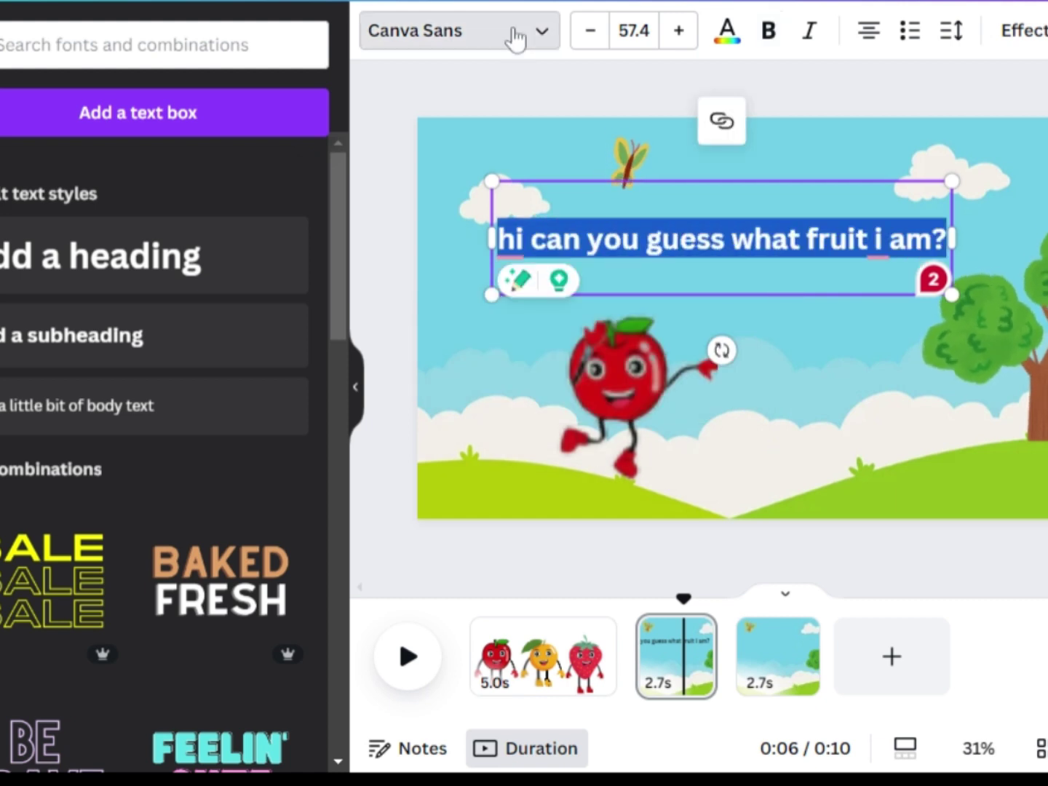
pyautogui.click(514, 35)
pyautogui.click(302, 166)
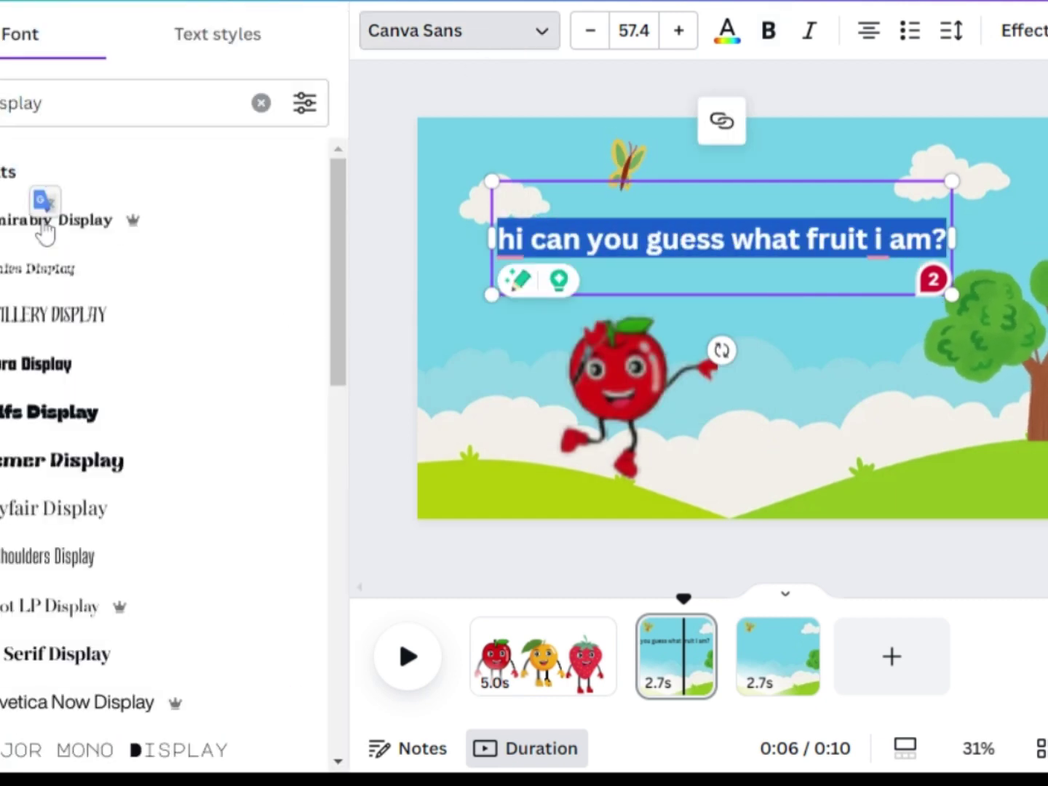
pyautogui.click(91, 534)
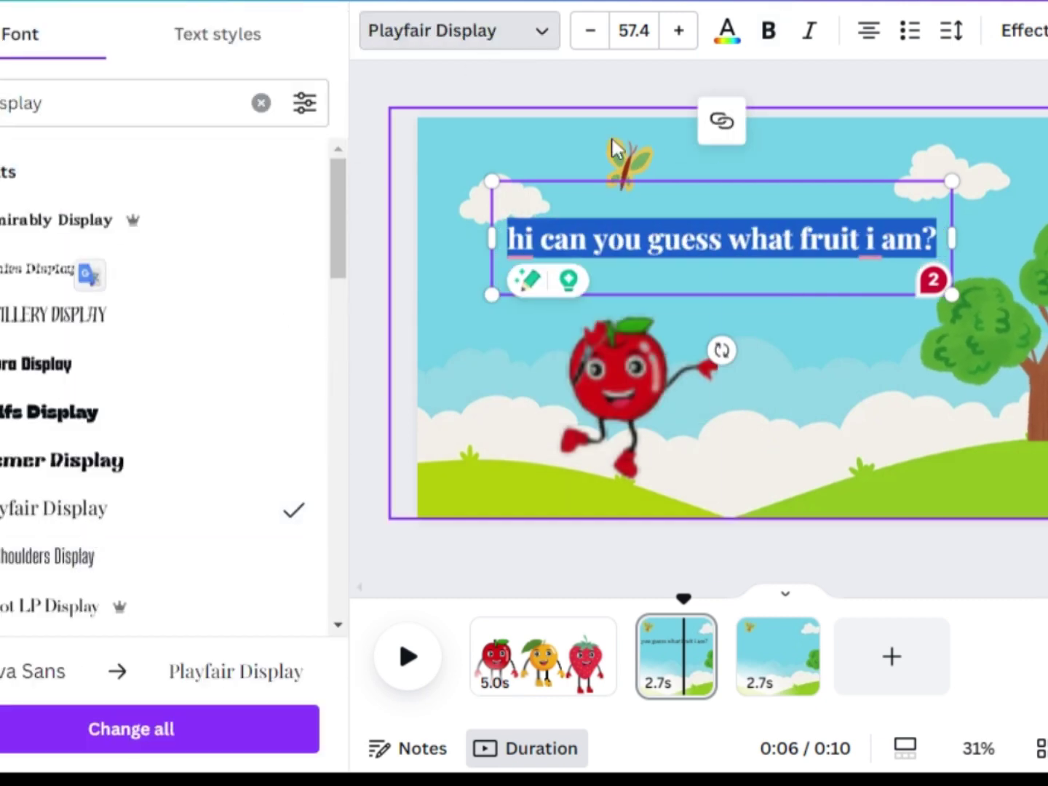
pyautogui.click(726, 33)
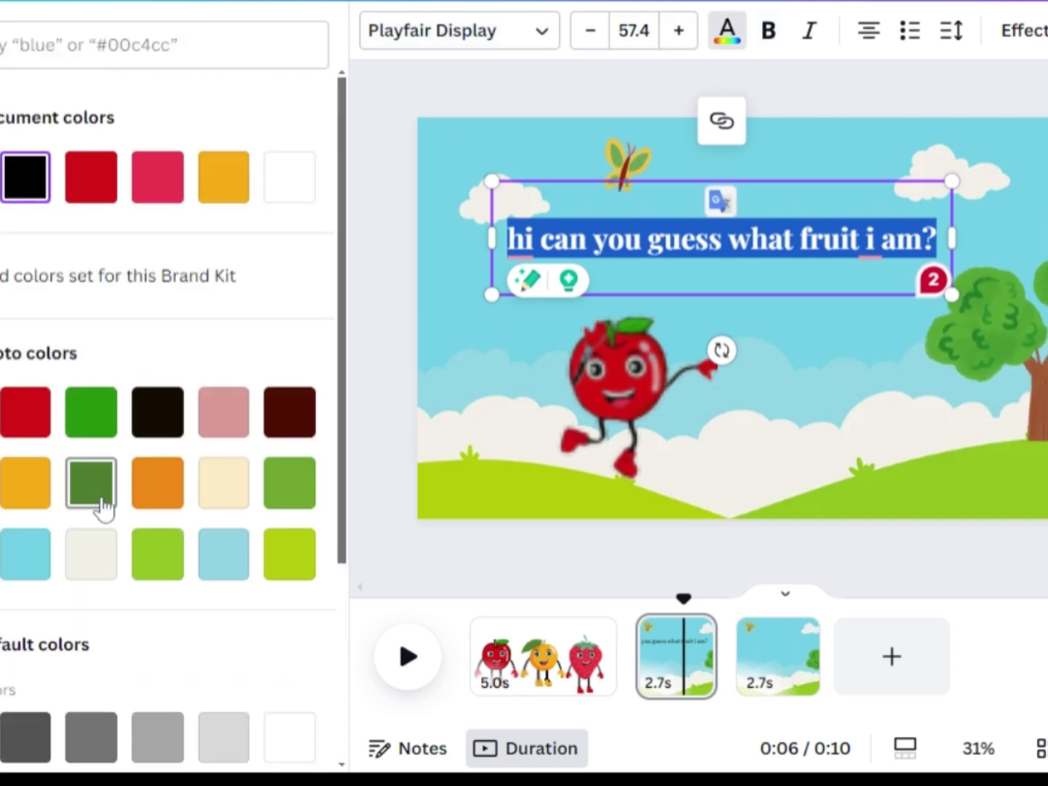
pyautogui.click(90, 177)
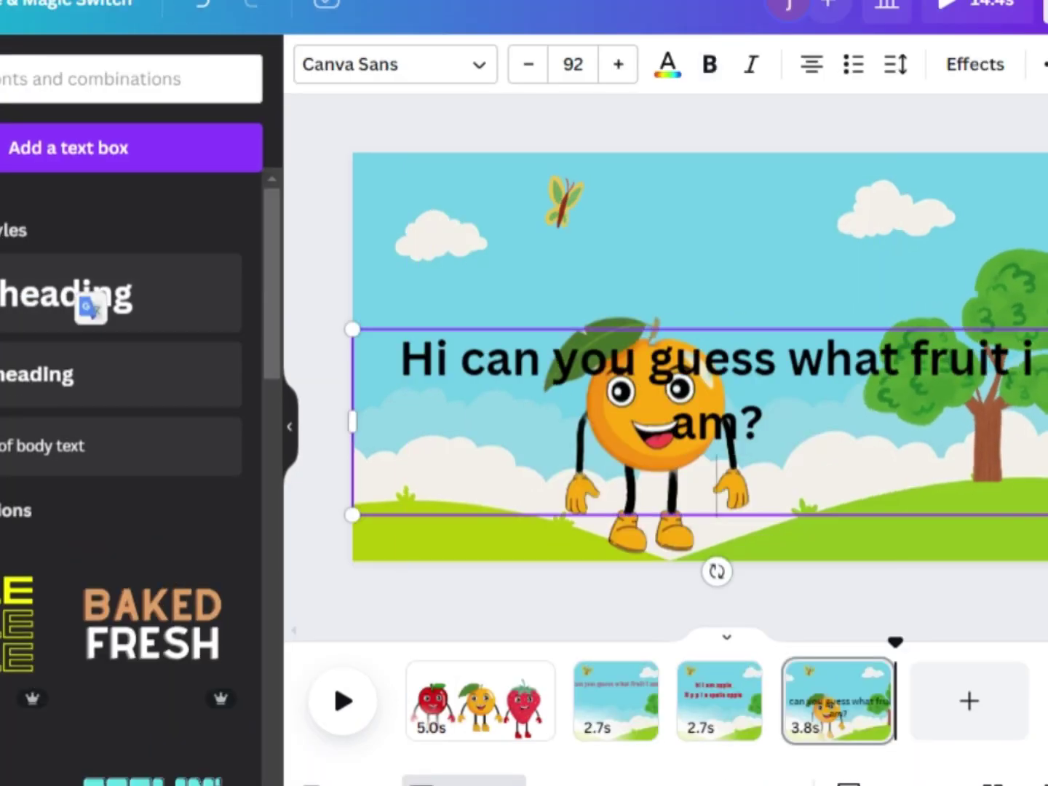
# - Shrink the "Hi can you guess what fruit i am?" text on the orange page and place it above the orange
pyautogui.moveTo(352, 514); pyautogui.dragTo(526, 468)
pyautogui.moveTo(731, 445); pyautogui.dragTo(650, 324)
pyautogui.moveTo(439, 351); pyautogui.dragTo(533, 285)
pyautogui.click(480, 237)
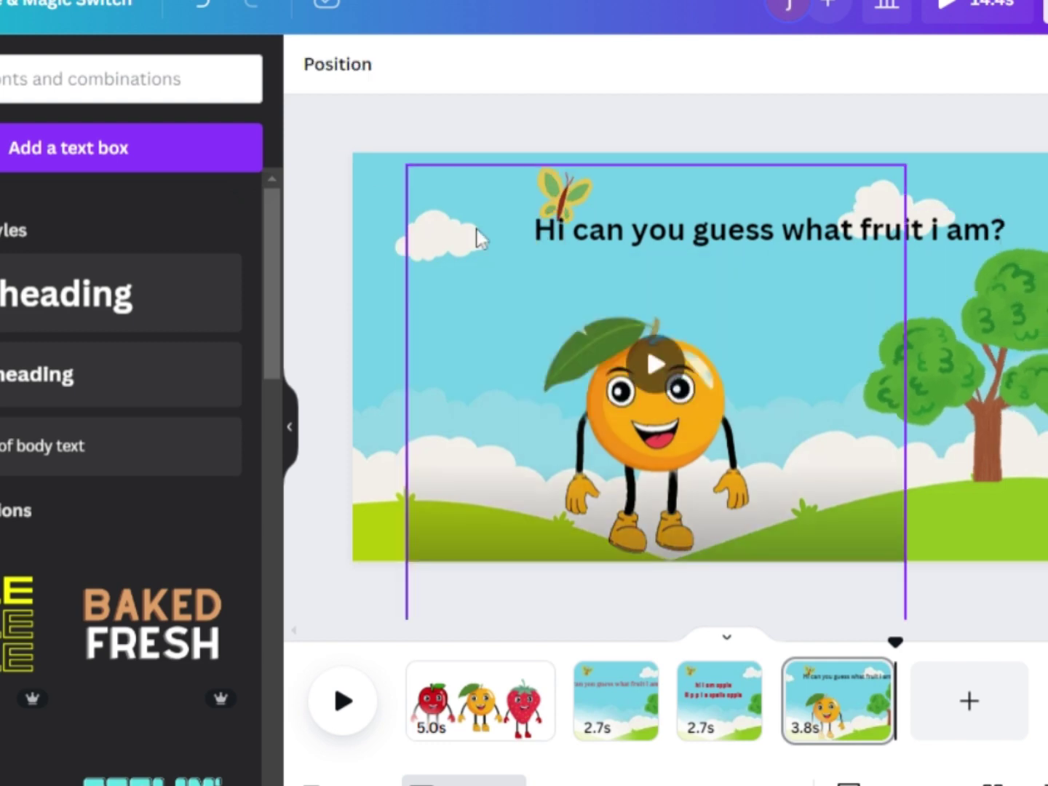
# - Format the orange page's question text in red with the Zico Display font
pyautogui.click(582, 230)
pyautogui.click(574, 64)
pyautogui.click(393, 64)
pyautogui.scroll(-3, 108, 659)
pyautogui.click(171, 582)
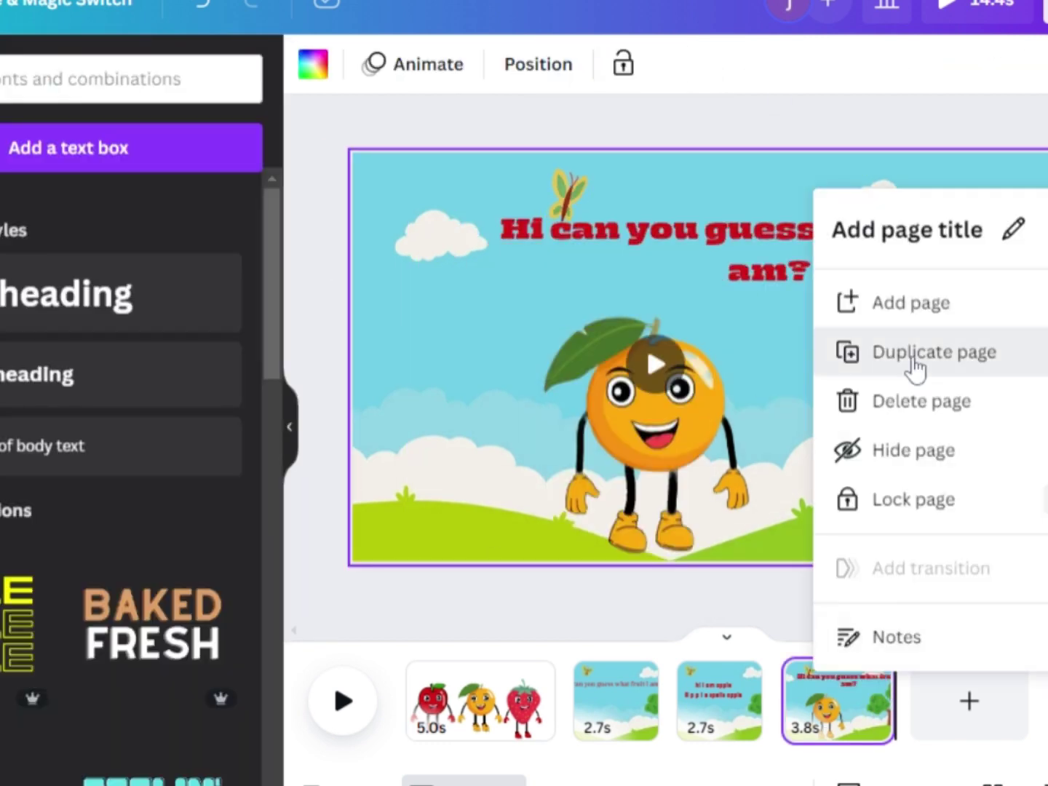
# - Duplicate the orange page and replace the copy's text with "Hi i am orange"
pyautogui.click(913, 367)
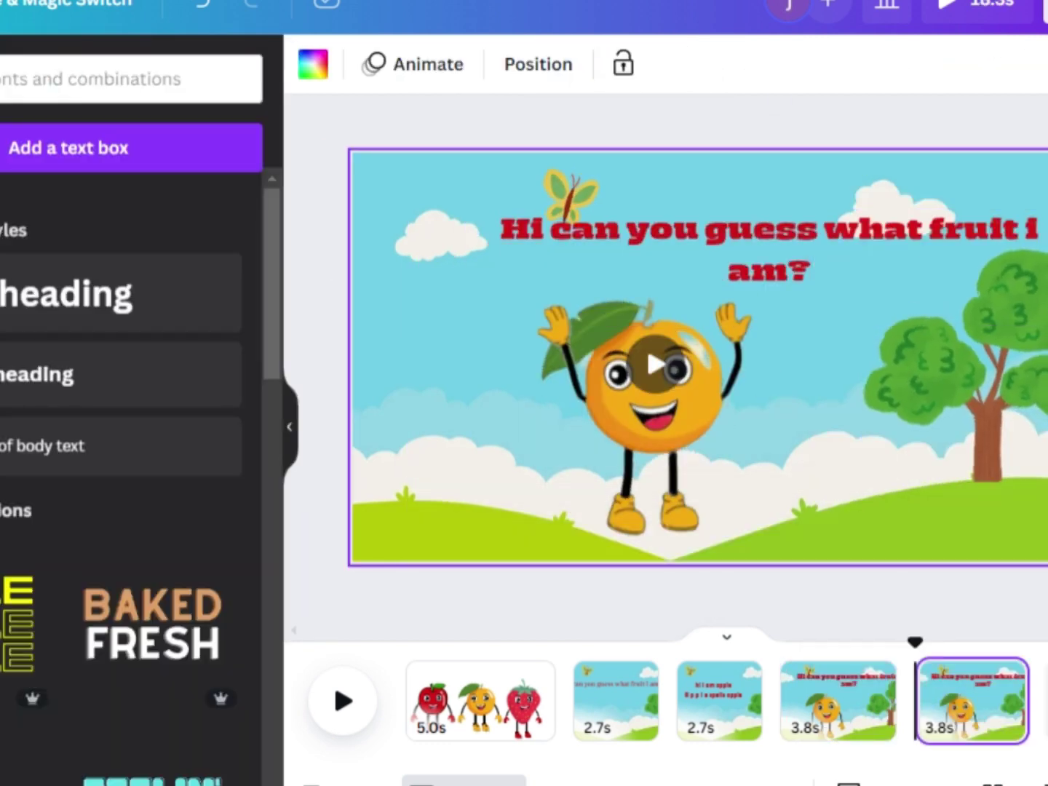
pyautogui.doubleClick(809, 229)
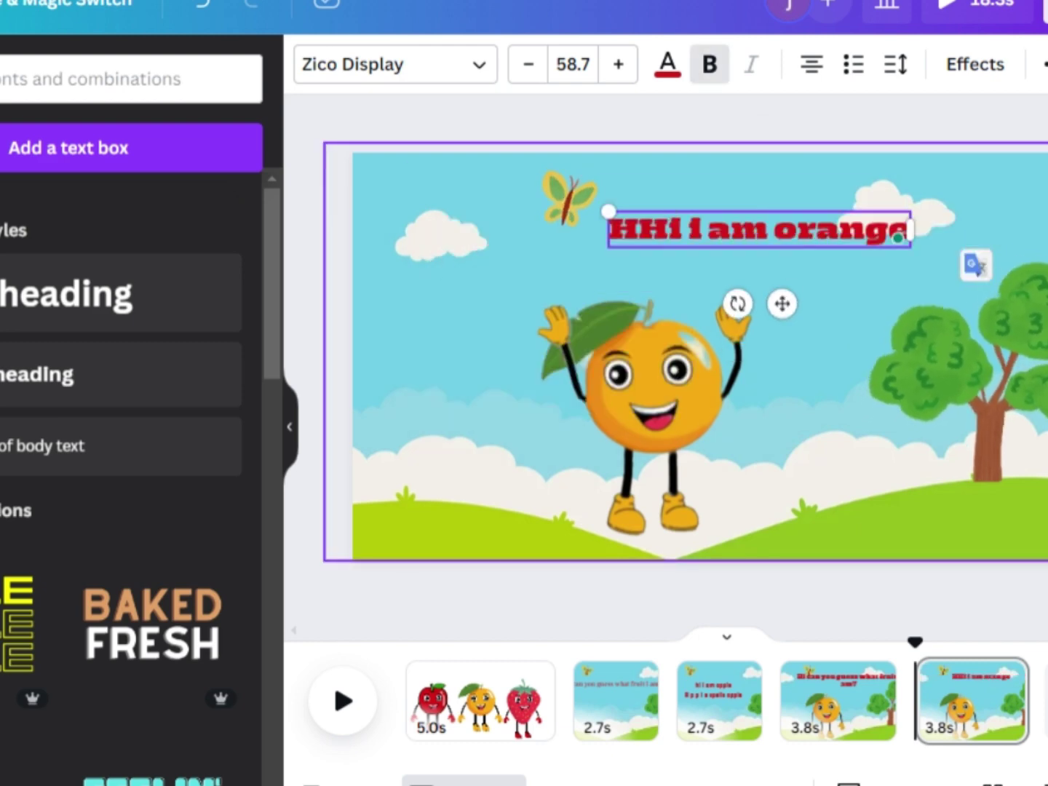
pyautogui.press('BackSpace')
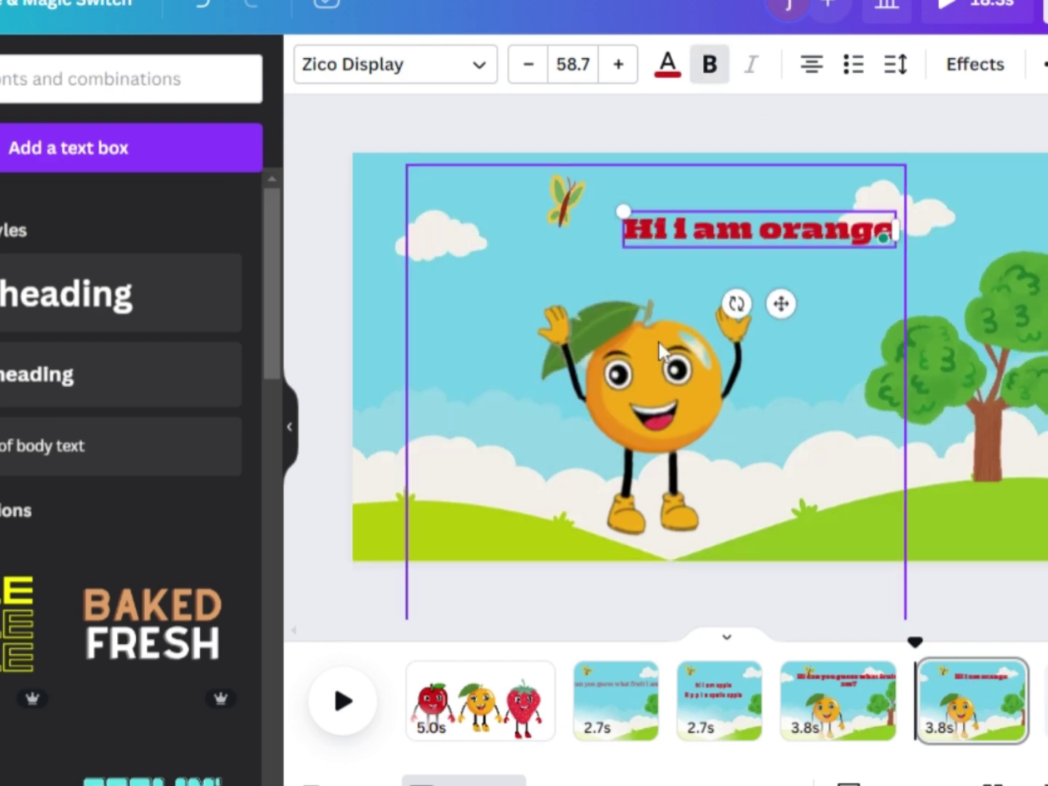
pyautogui.press('Escape')
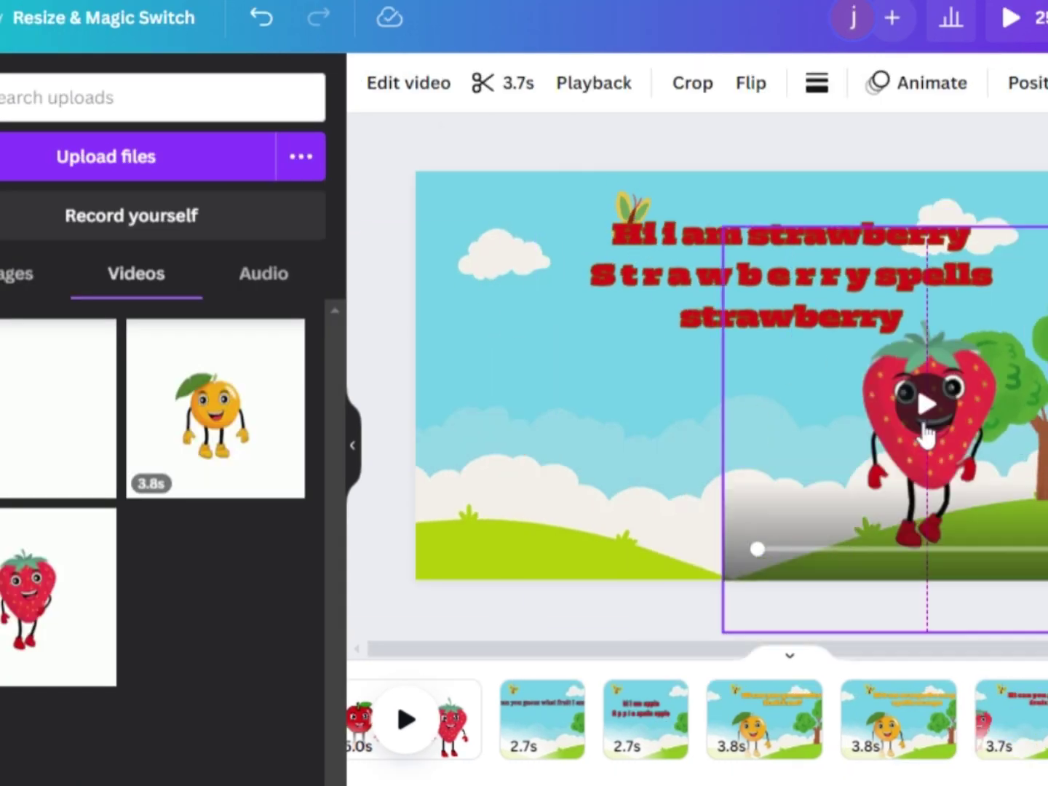
# - Move the strawberry video to the middle of the strawberry spelling page, below the text
pyautogui.moveTo(887, 484); pyautogui.dragTo(725, 502)
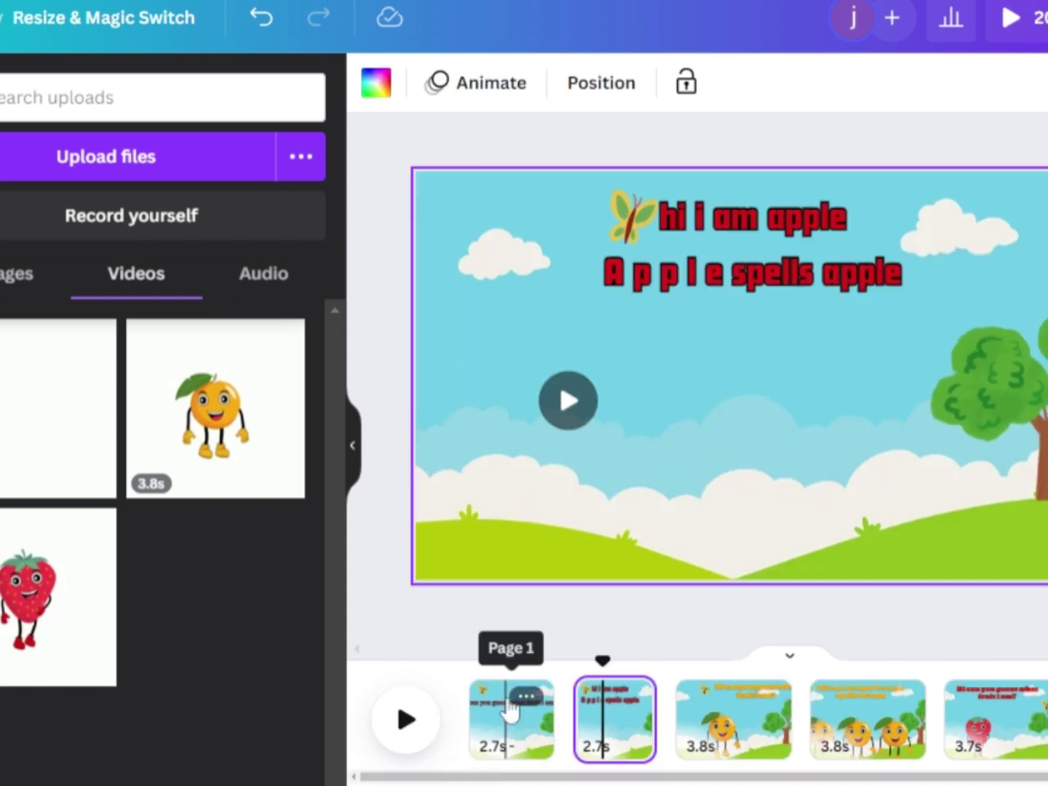
# - Copy and paste the orange video on the orange question page and move it toward the page's left side
pyautogui.click(732, 718)
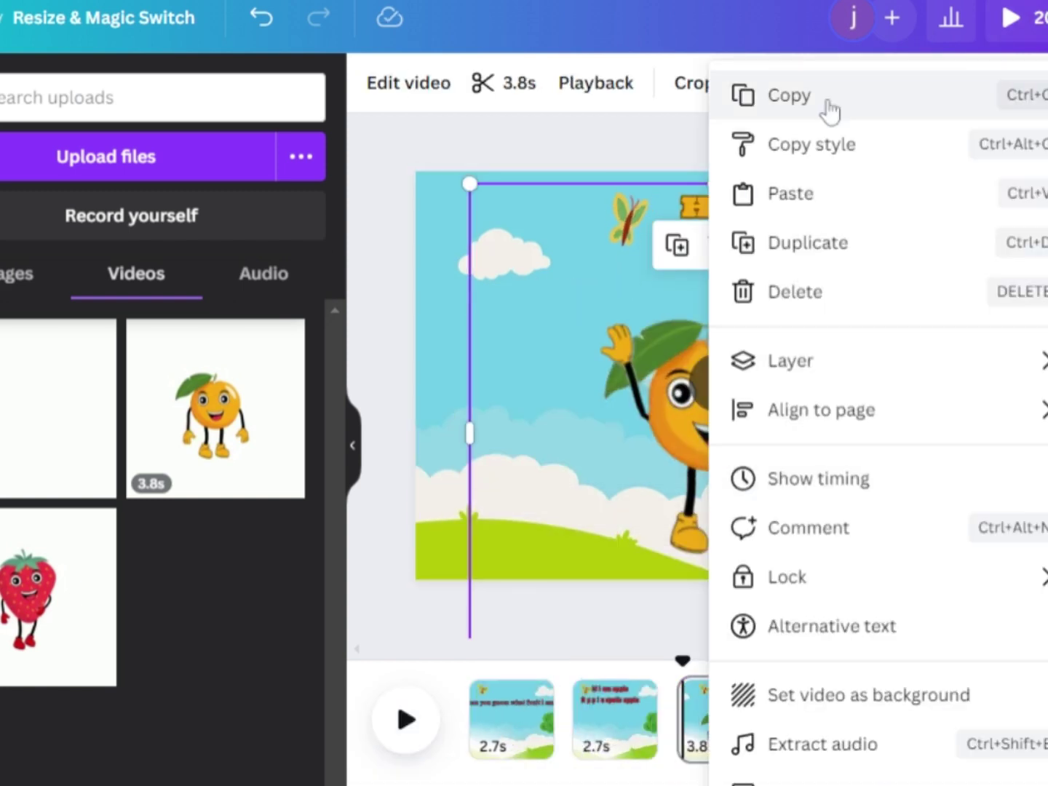
pyautogui.click(832, 110)
pyautogui.hotkey('ctrl', 'v')
pyautogui.moveTo(902, 468); pyautogui.dragTo(557, 466)
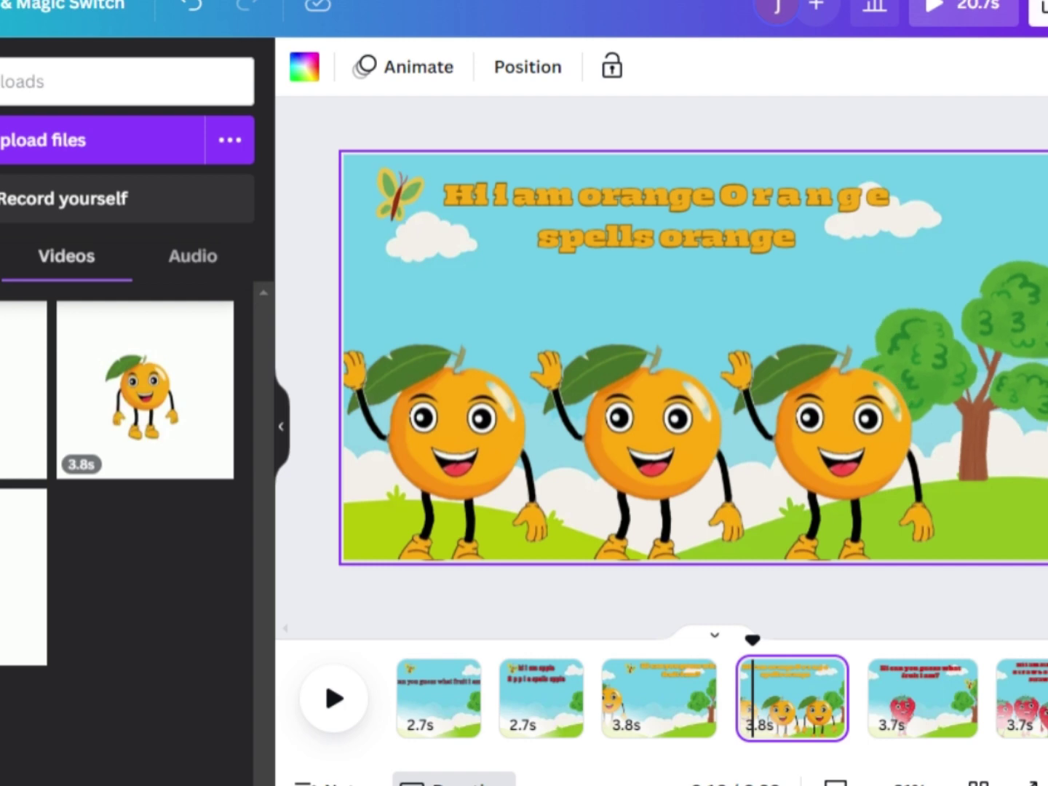
# - Download all six pages of the fruit design as one MP4 video at 1080p quality
pyautogui.click(1039, 11)
pyautogui.click(856, 622)
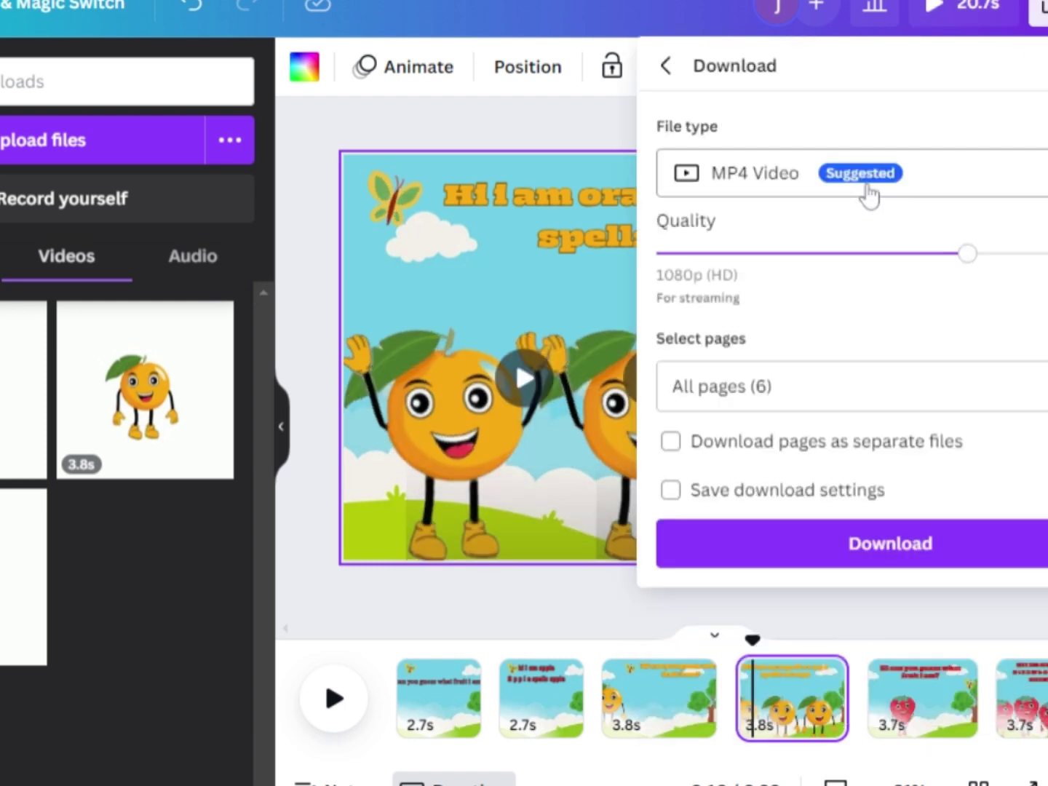
pyautogui.click(892, 545)
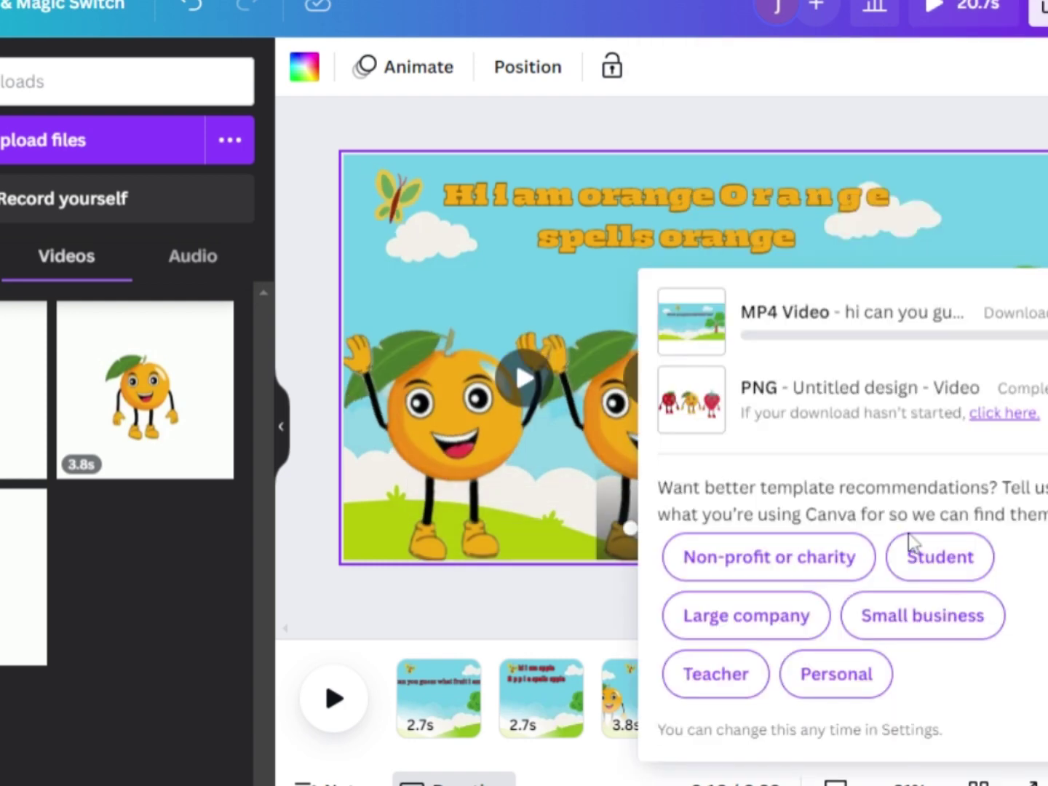
pyautogui.press('Escape')
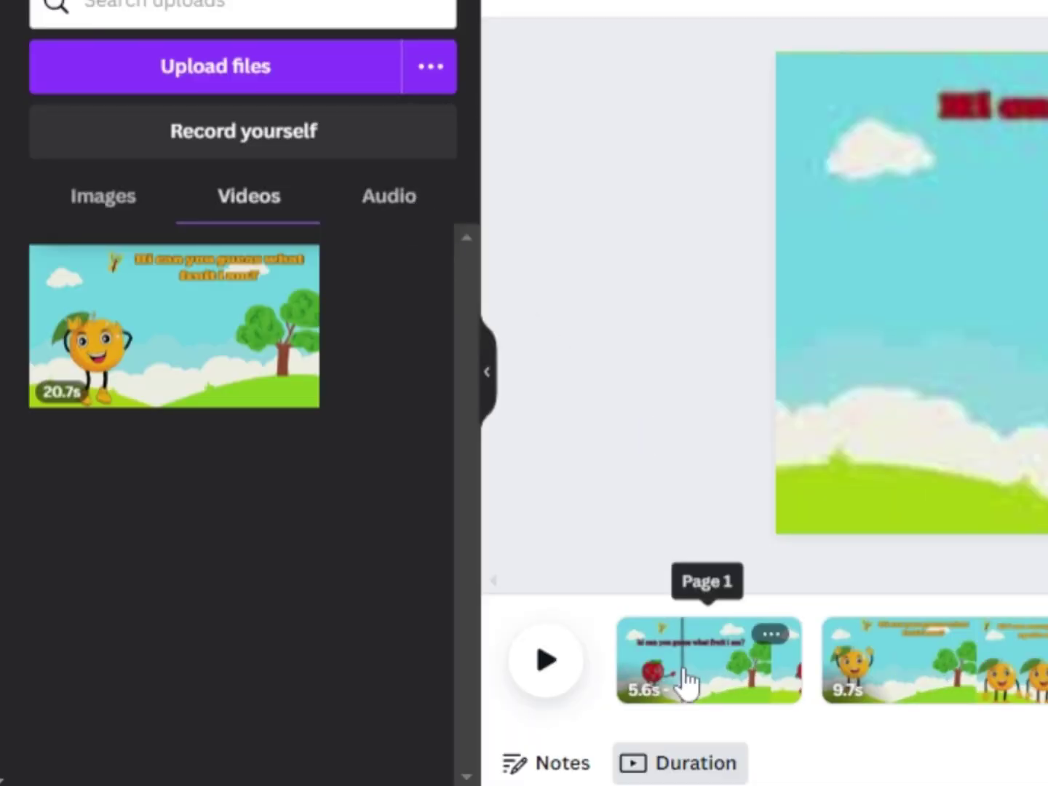
# - Add an uploaded audio track to the combined video, extend it back to the start of the first clip, and preview the timeline
pyautogui.click(1005, 680)
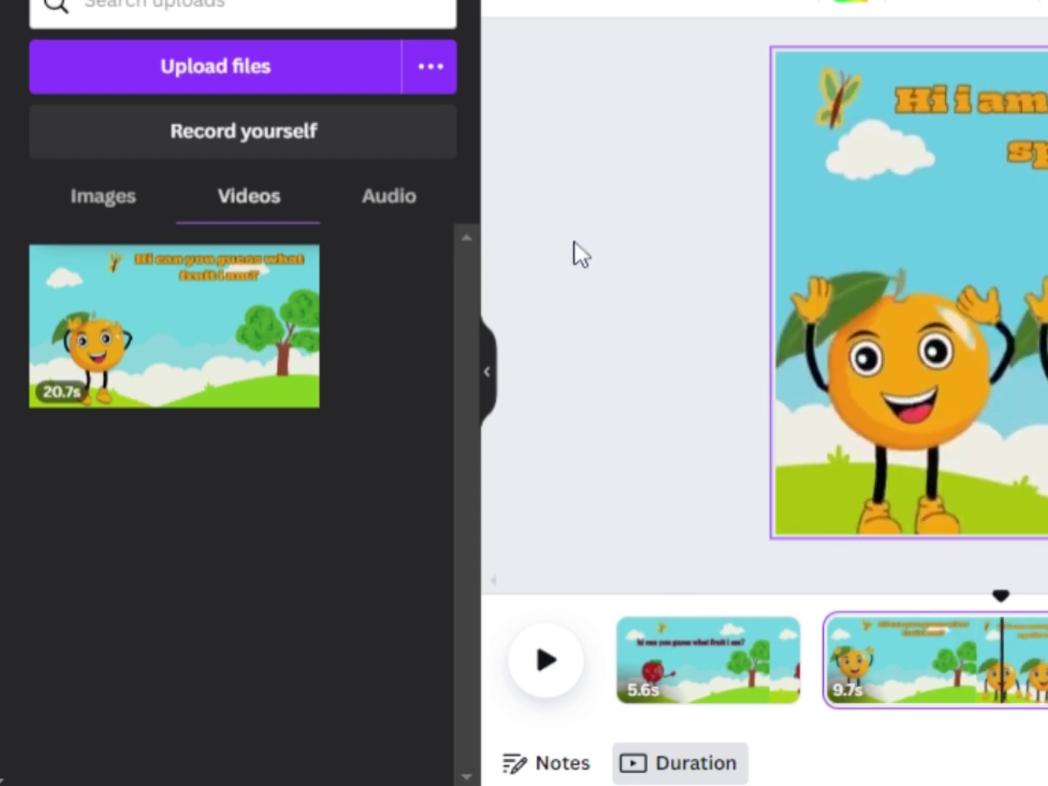
pyautogui.click(414, 213)
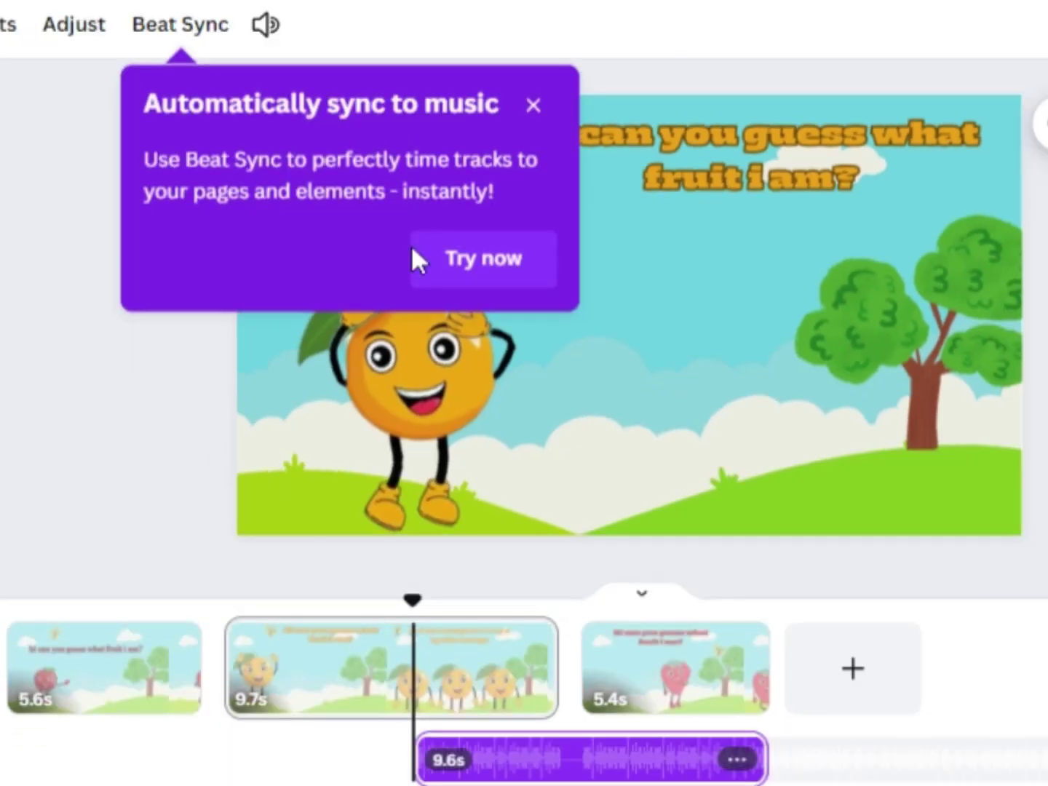
pyautogui.moveTo(421, 760); pyautogui.dragTo(16, 760)
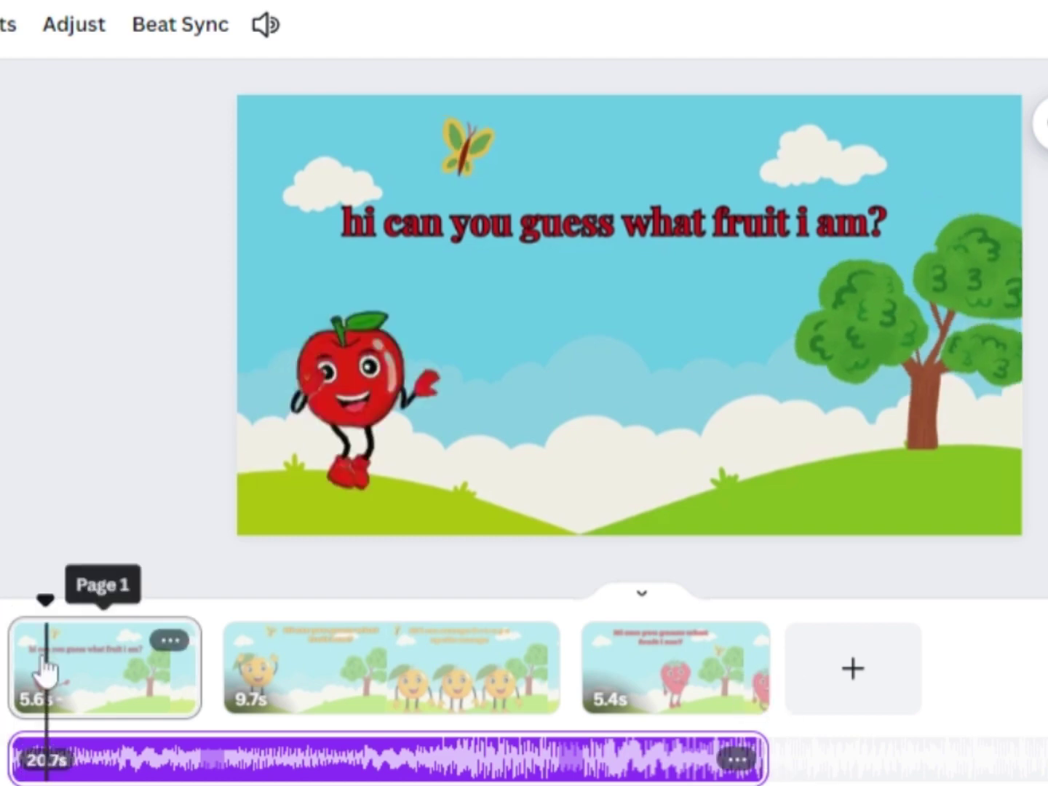
pyautogui.moveTo(41, 667); pyautogui.dragTo(495, 626)
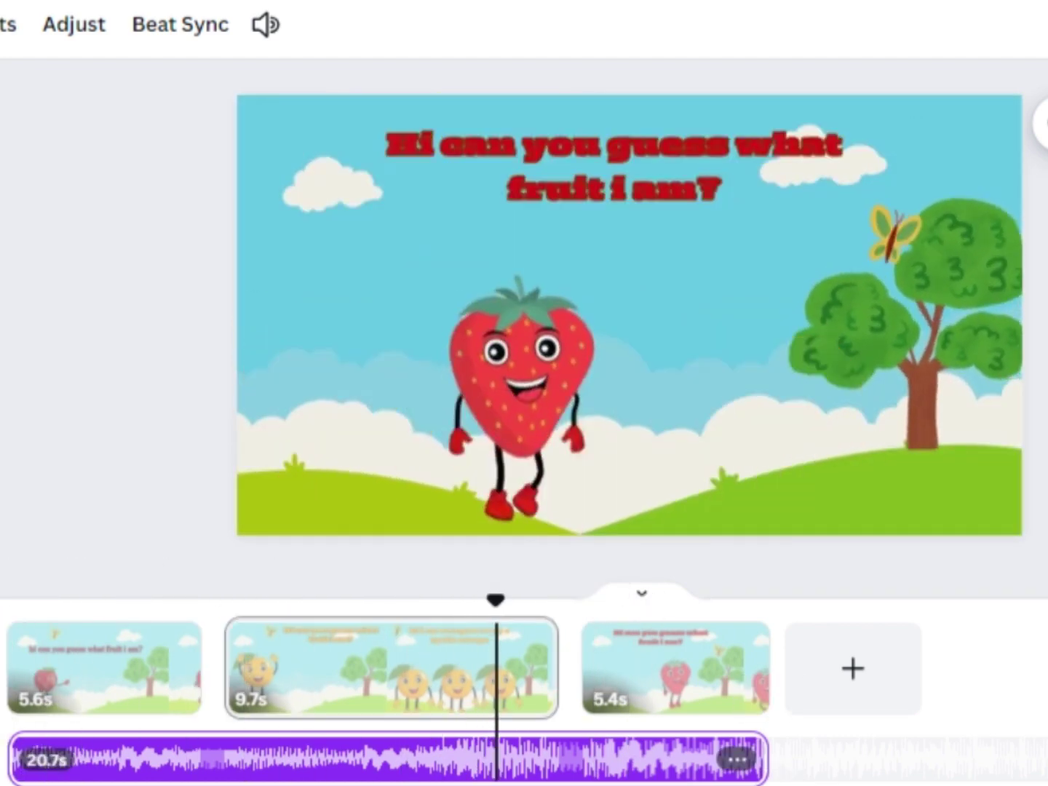